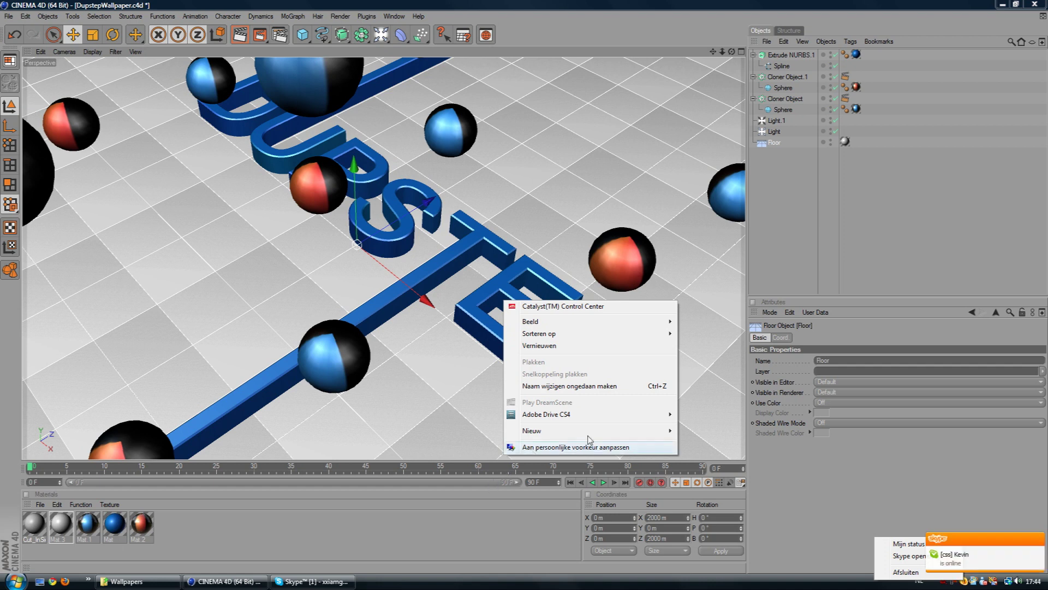
Inspect the floor and blue-sphere cloner in the Object Manager, then close the Personalisation window.
left_click(756, 280)
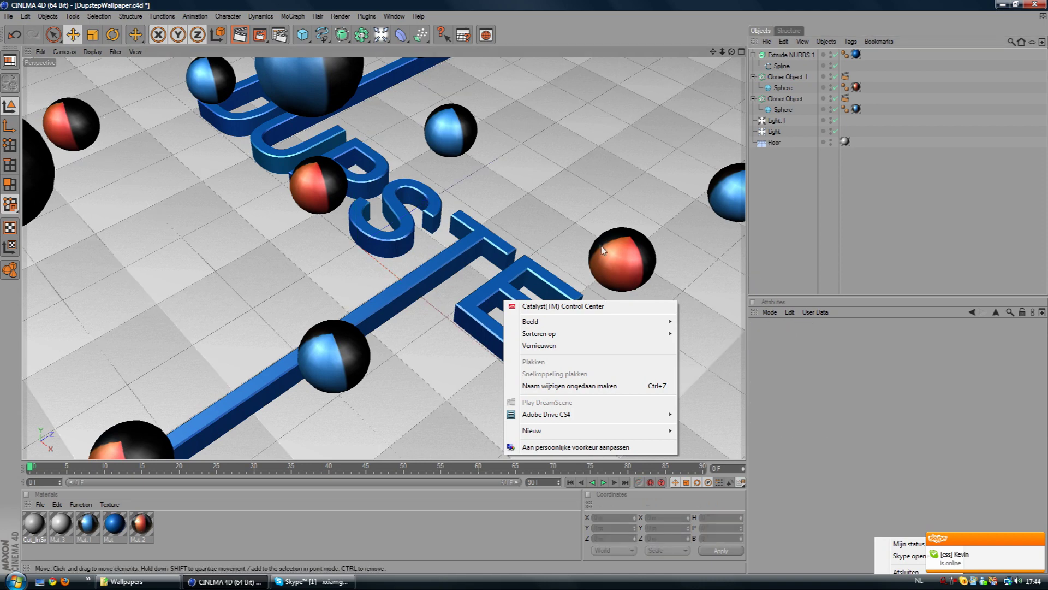
left_click(776, 142)
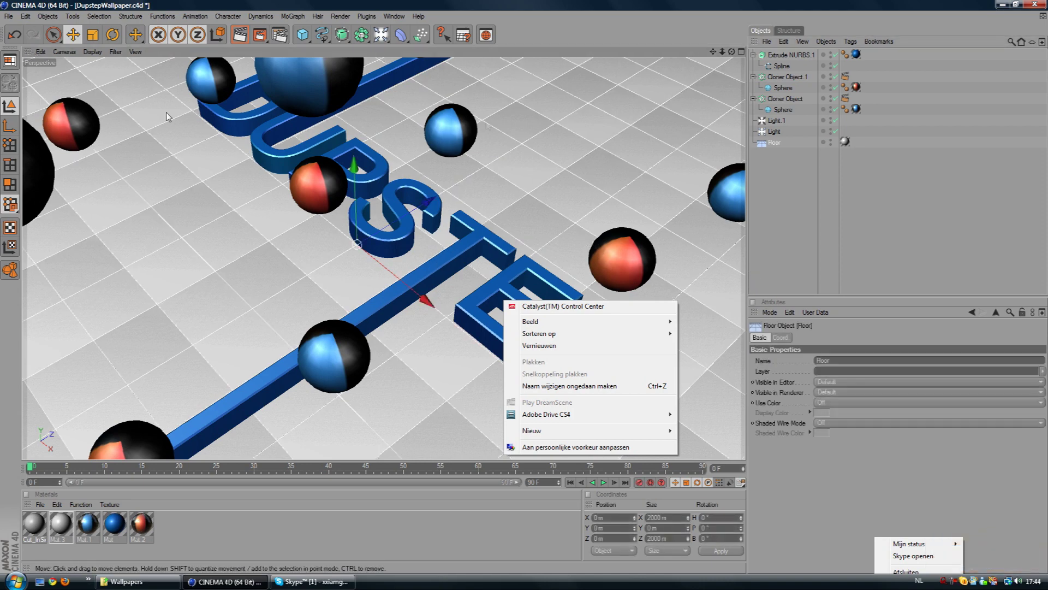
left_click(811, 98)
left_click(795, 99)
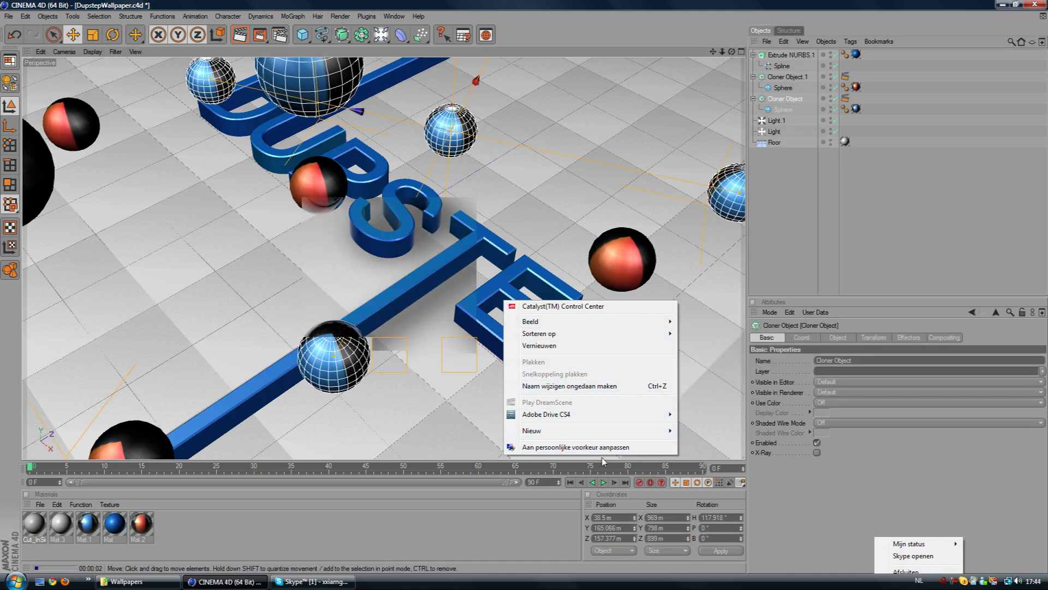
left_click(575, 447)
left_click(455, 38)
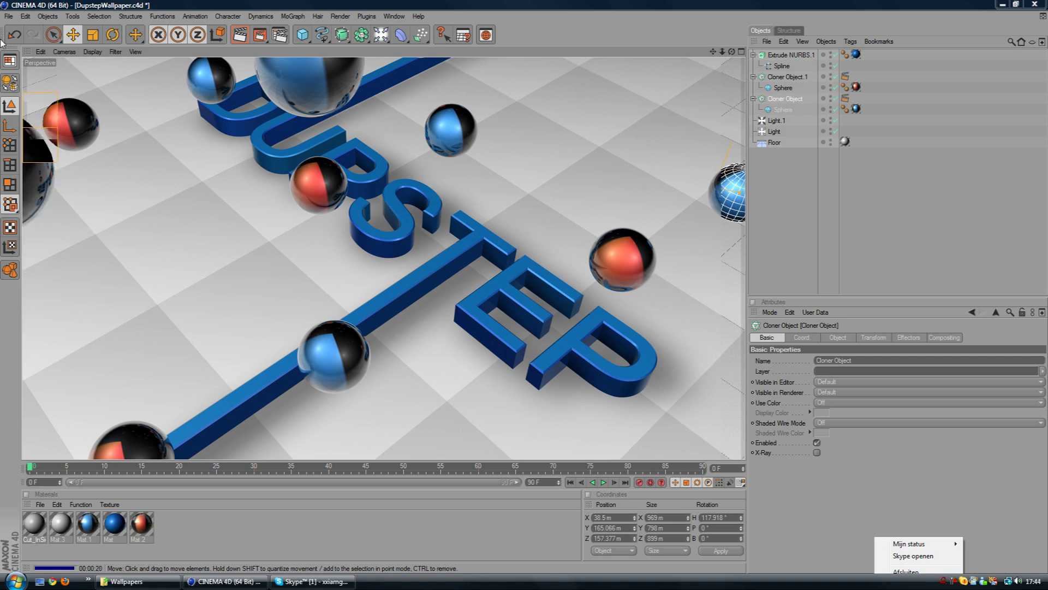
Start a new empty scene from the File menu.
left_click(8, 16)
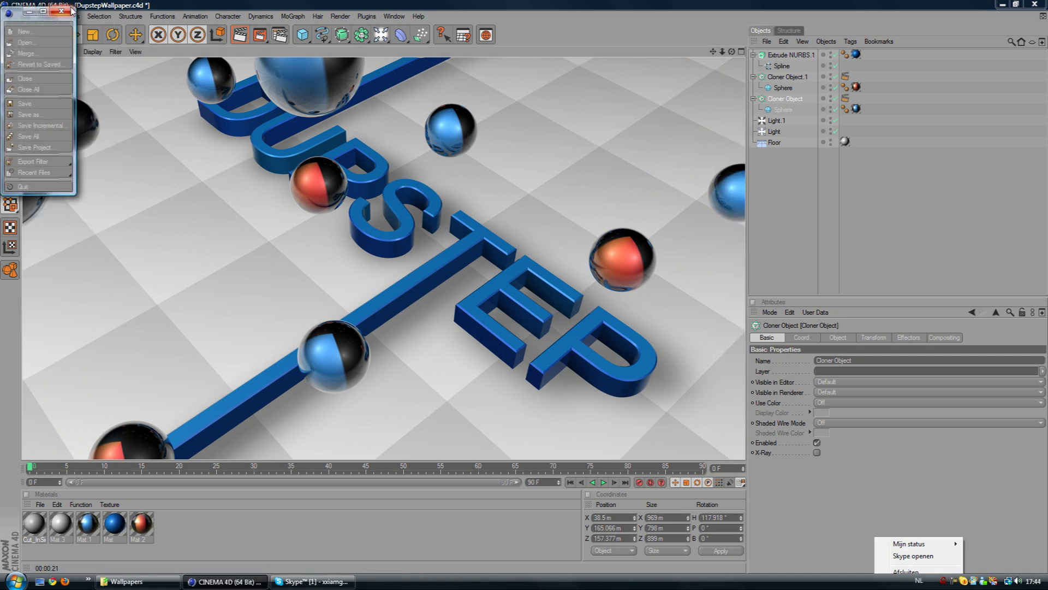
left_click(67, 10)
left_click(9, 17)
left_click(23, 32)
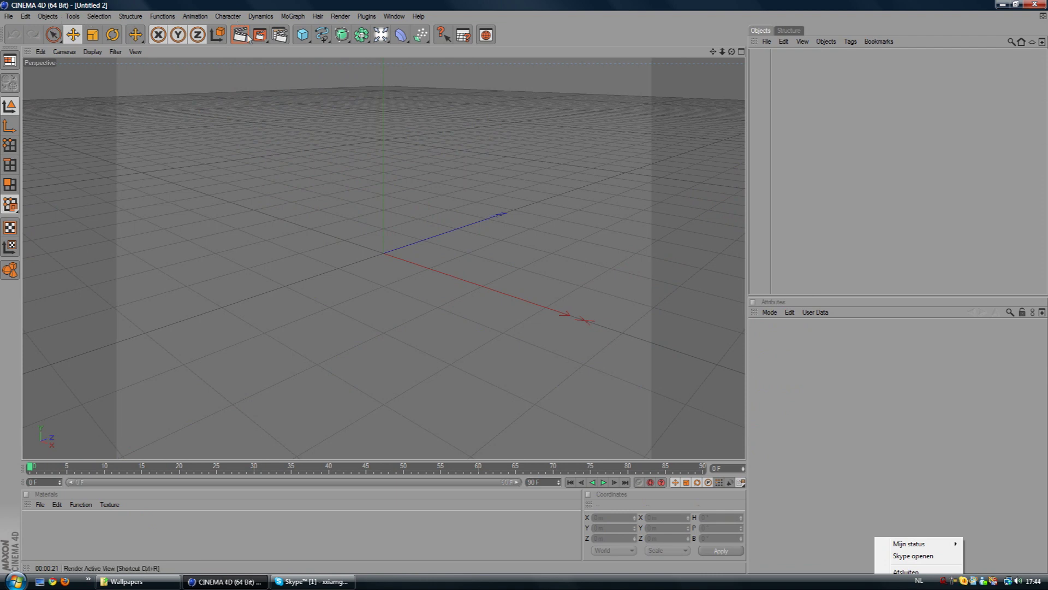
Add a Text spline and change its text to DUBSTEP.
left_click(321, 35)
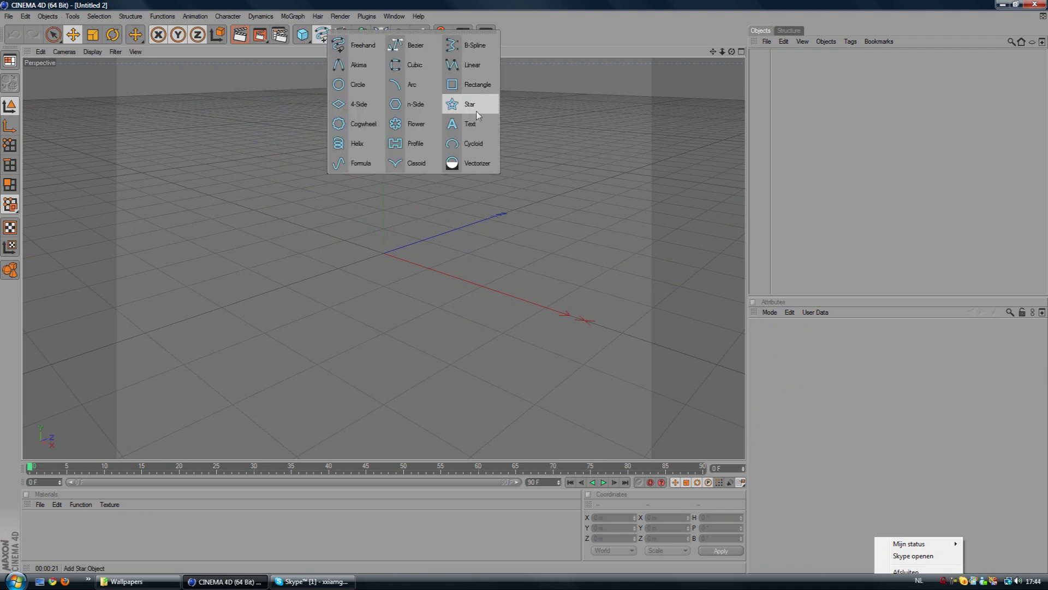
left_click(458, 124)
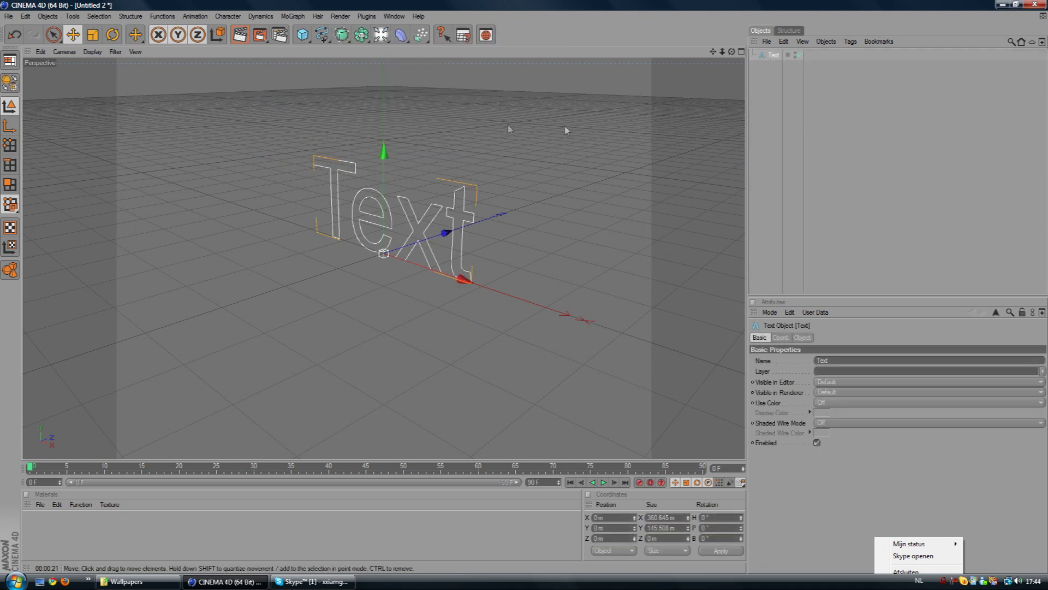
left_click(781, 338)
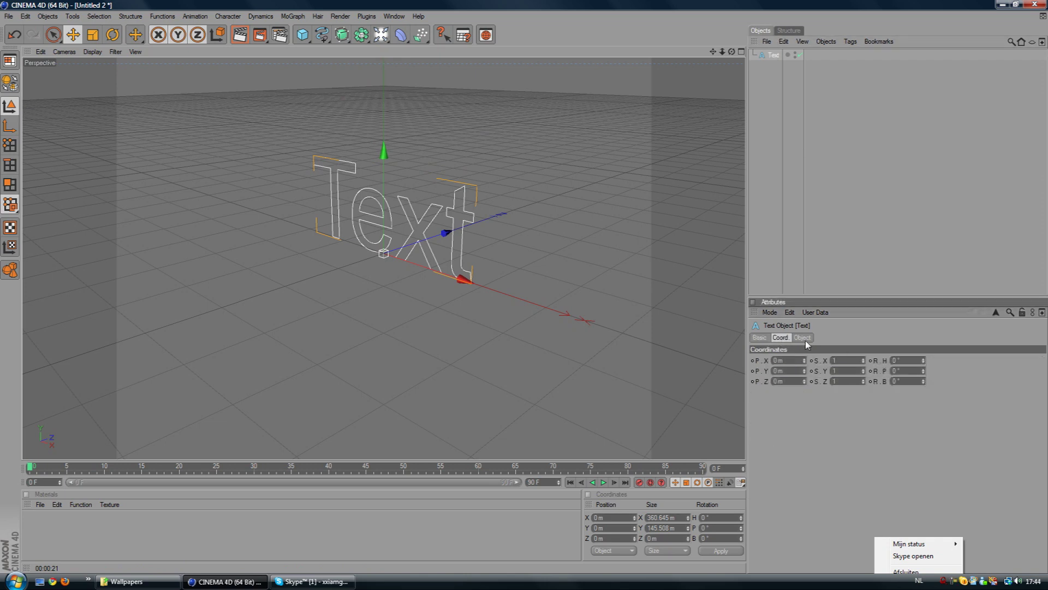
left_click(804, 339)
left_click_drag(789, 361, 664, 360)
type("DUBSTEP")
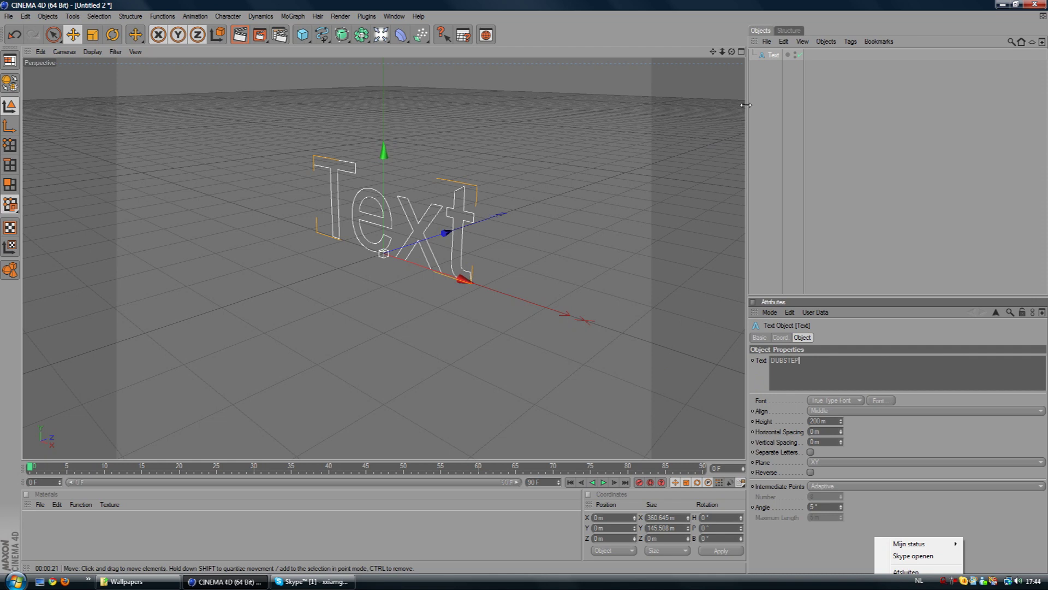
left_click(786, 106)
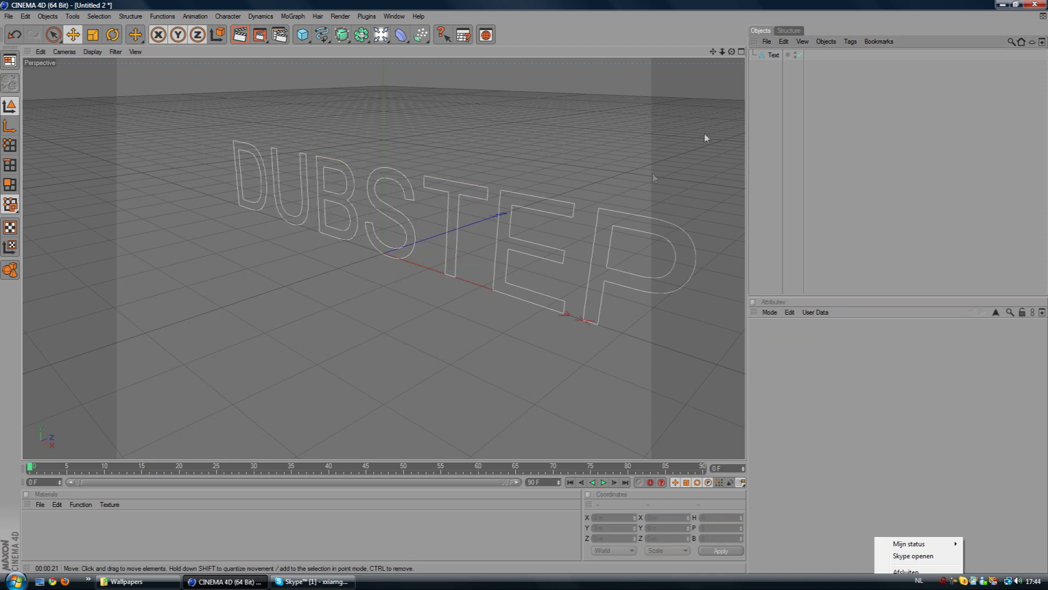
Maximize the Front view and select the DUBSTEP text object.
left_click_drag(650, 182, 710, 182, "alt")
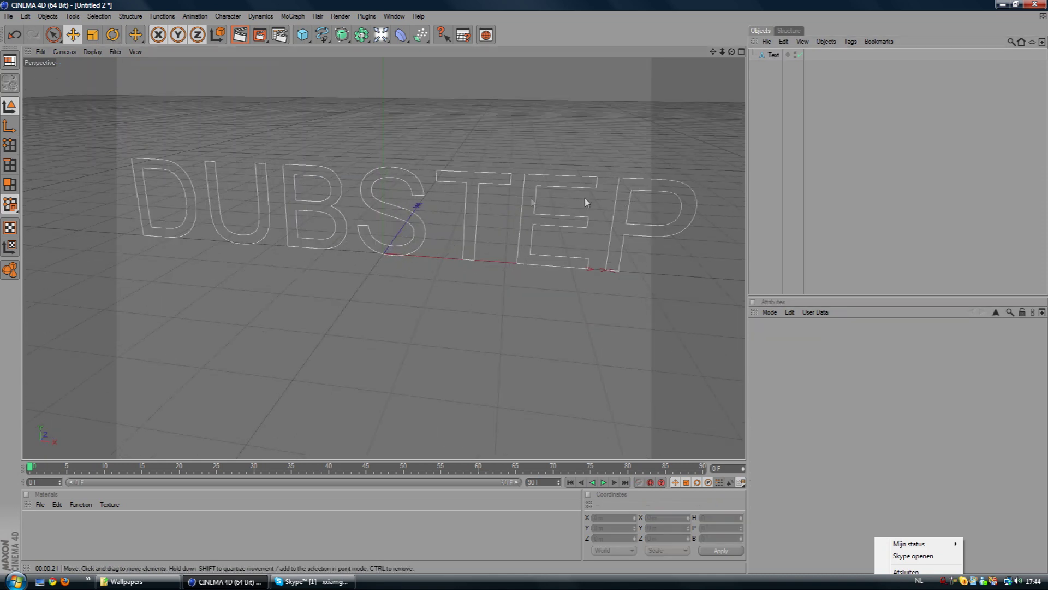
middle_click(509, 198)
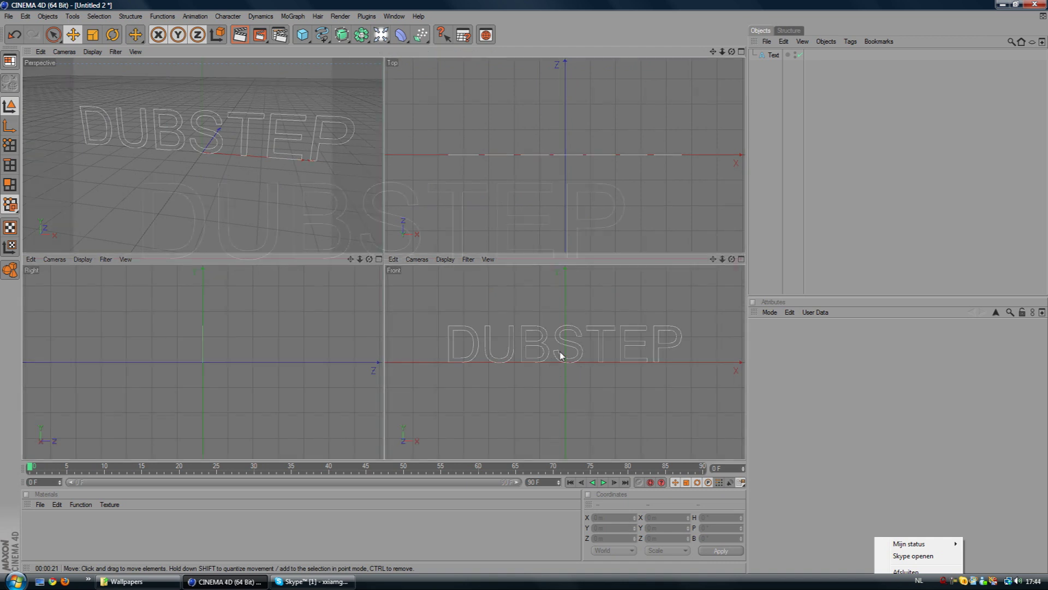
middle_click(561, 355)
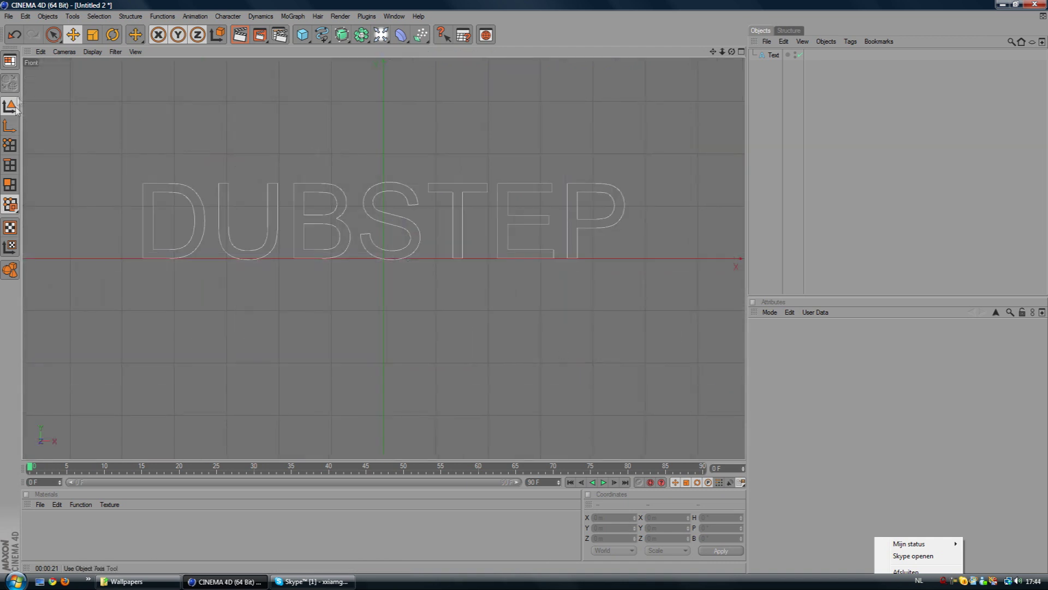
left_click(769, 55)
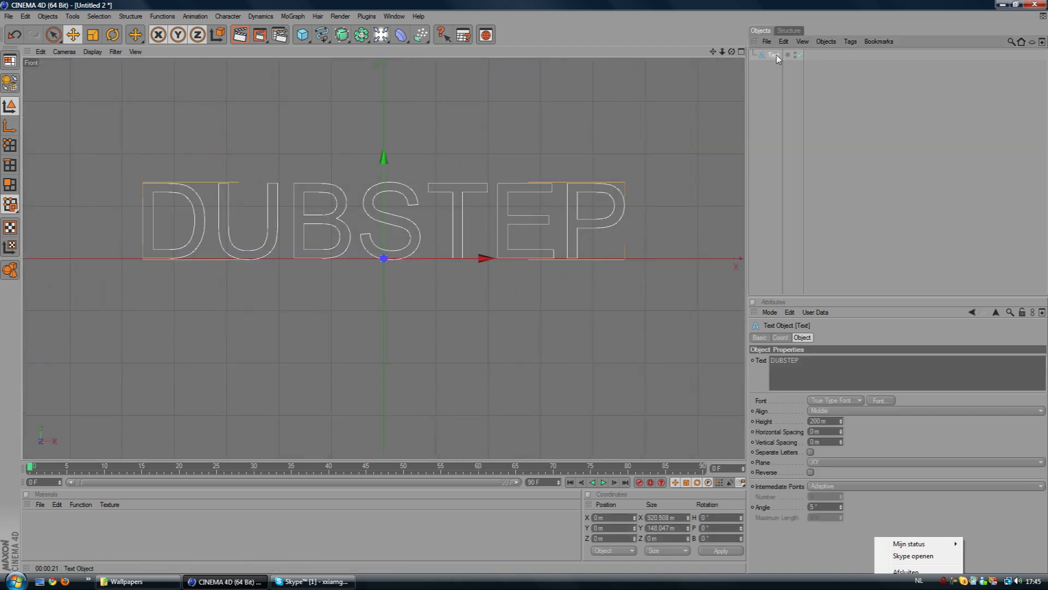
Make the DUBSTEP text an editable spline and switch to Points mode.
left_click(18, 89)
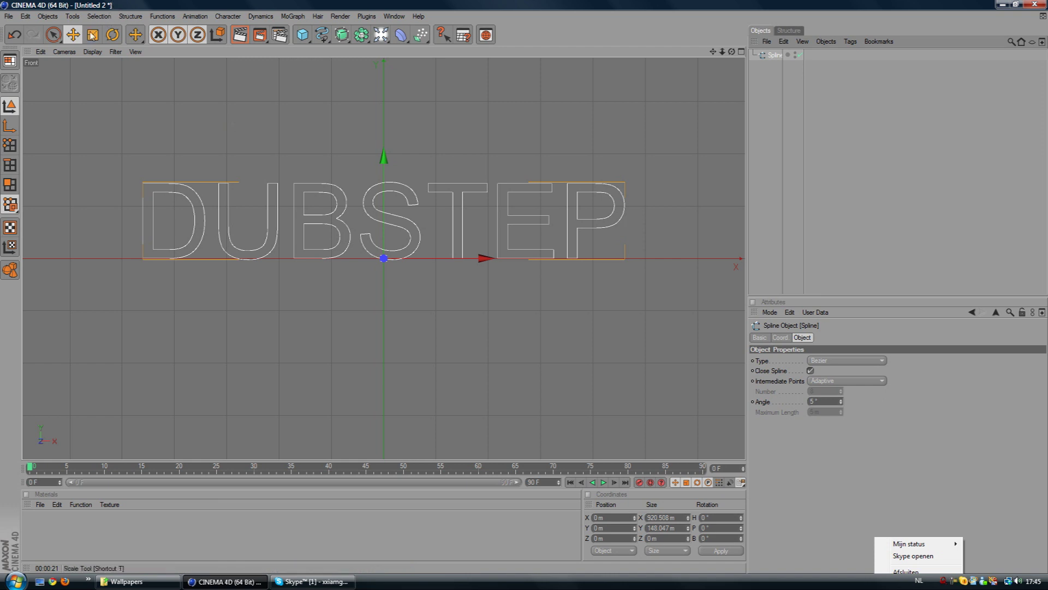
left_click(53, 35)
left_click(210, 181)
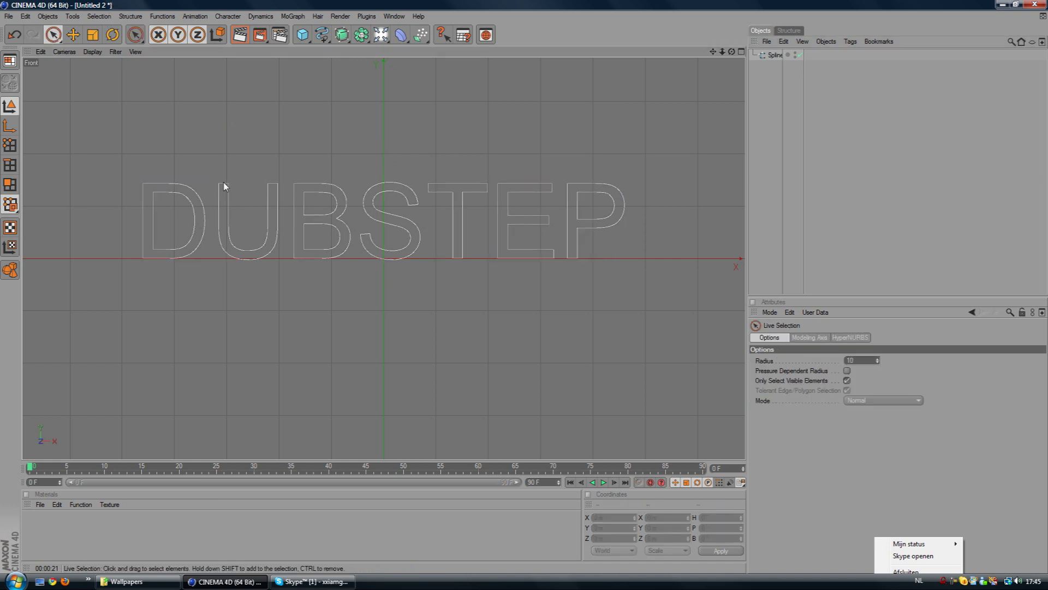
left_click(224, 186)
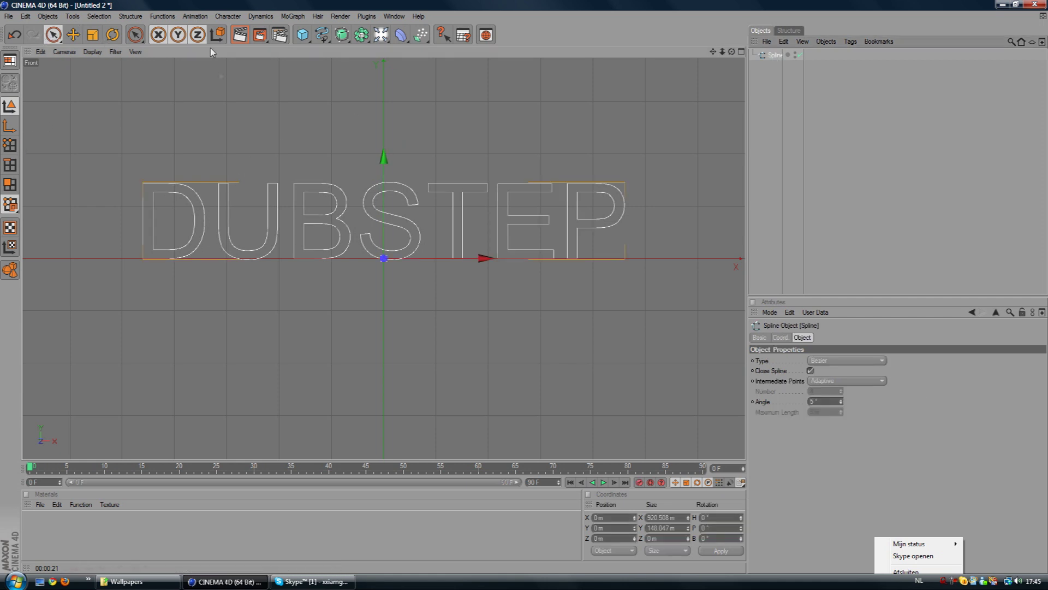
left_click(9, 145)
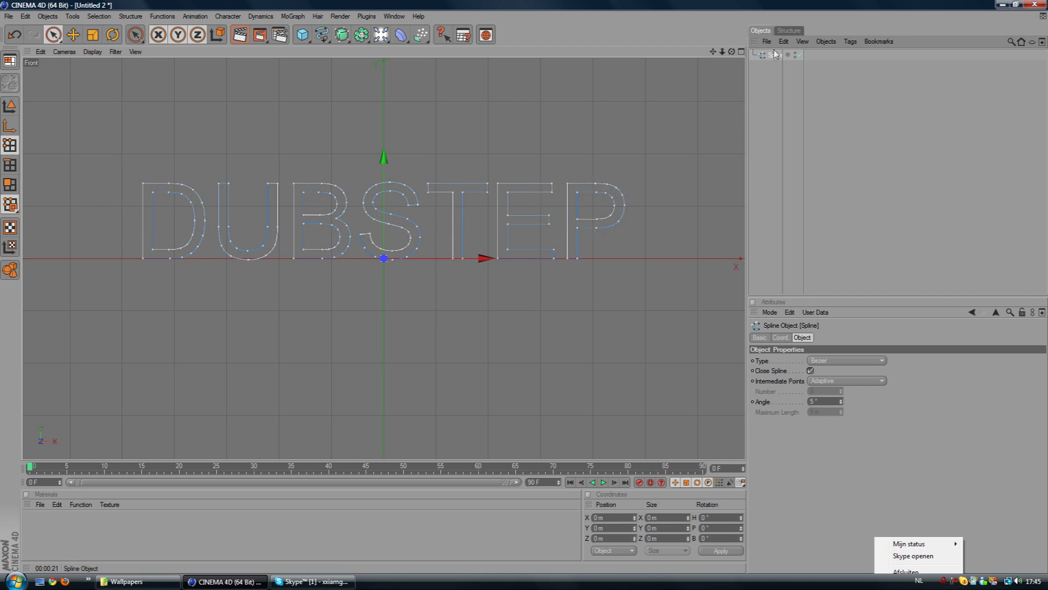
Drag the U's top-left points far upward and the T's bottom points far downward.
left_click(231, 182)
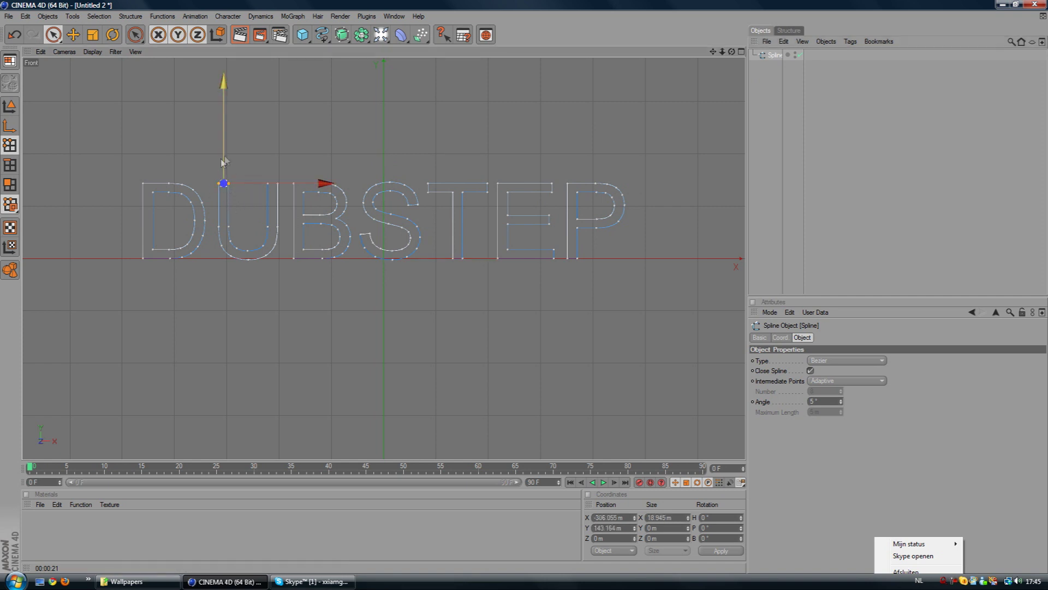
left_click_drag(224, 158, 224, 0)
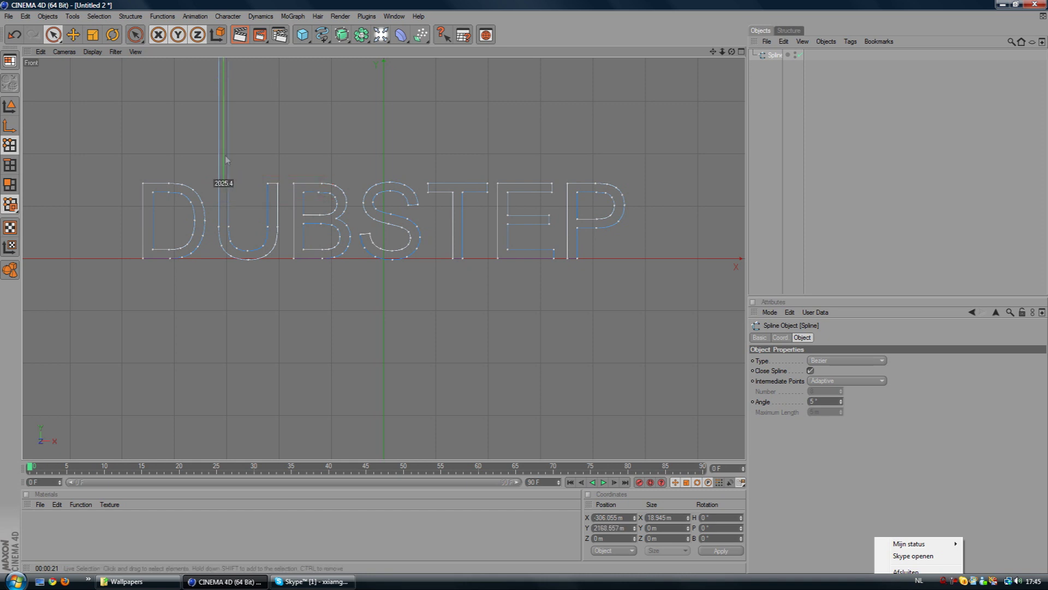
scroll(246, 190, "down", 8)
scroll(370, 143, "up", 8)
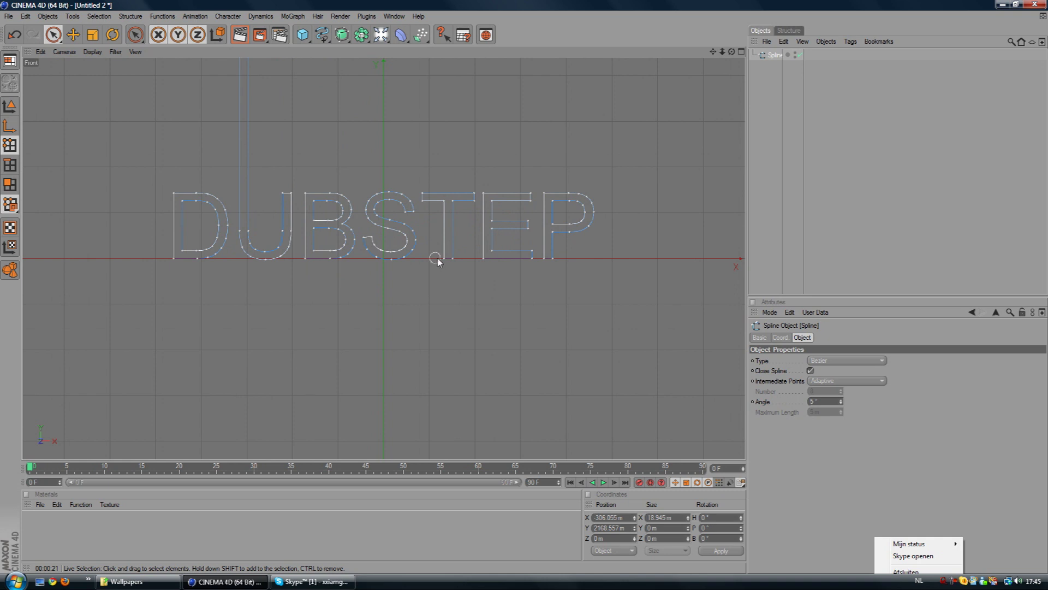
left_click_drag(462, 258, 462, 258)
left_click_drag(449, 158, 449, 589)
In a maximized Perspective view, rotate the DUBSTEP spline to lie flat.
left_click(498, 200)
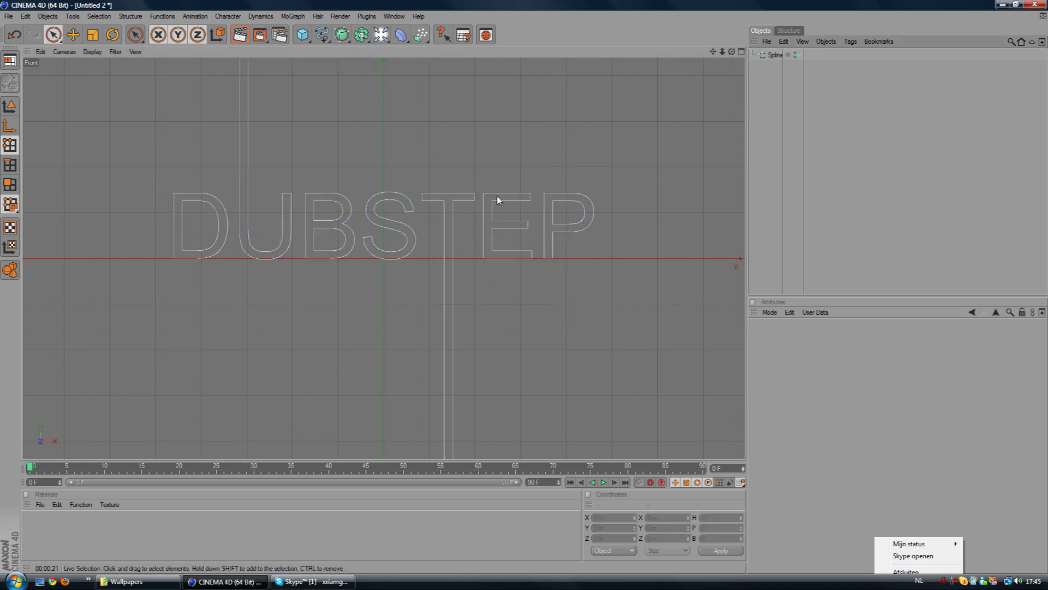
middle_click(487, 193)
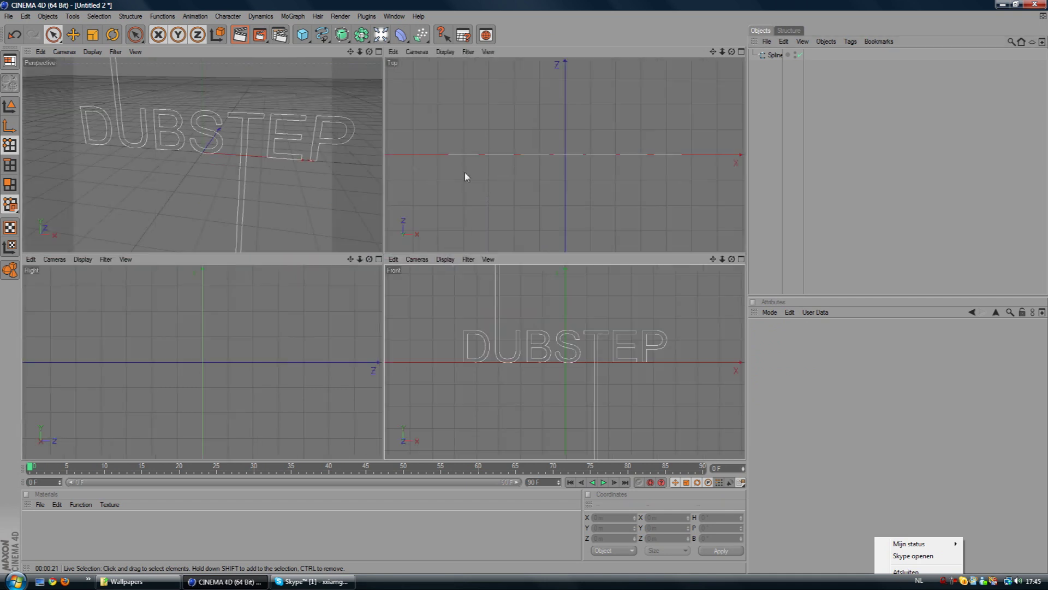
middle_click(238, 159)
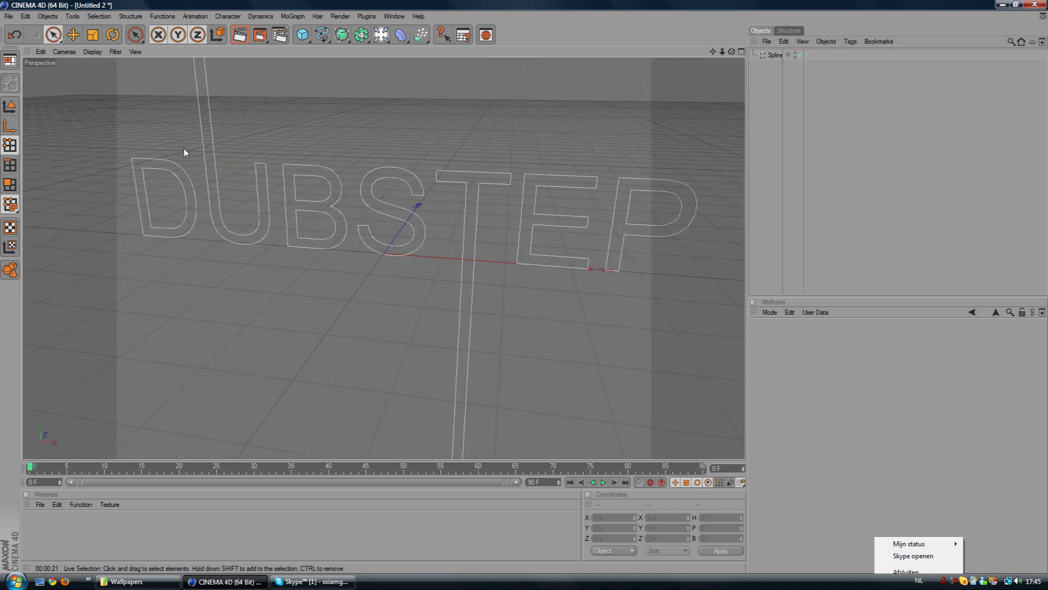
left_click(776, 55)
left_click(113, 34)
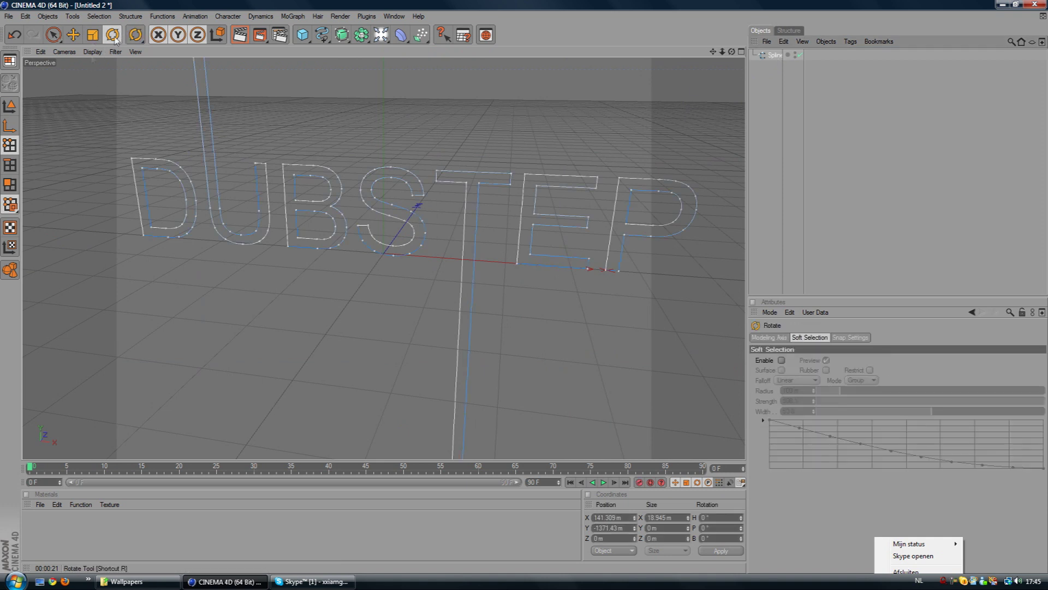
left_click(10, 107)
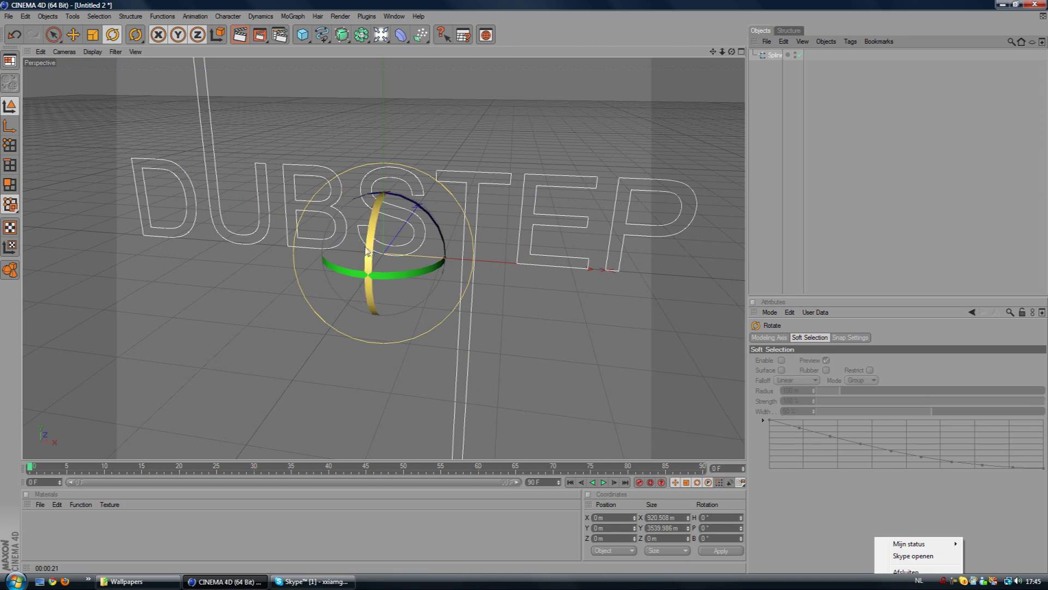
left_click_drag(369, 253, 392, 178)
Lift the spline to Y 70.066 m and rotate it back upright.
key("e")
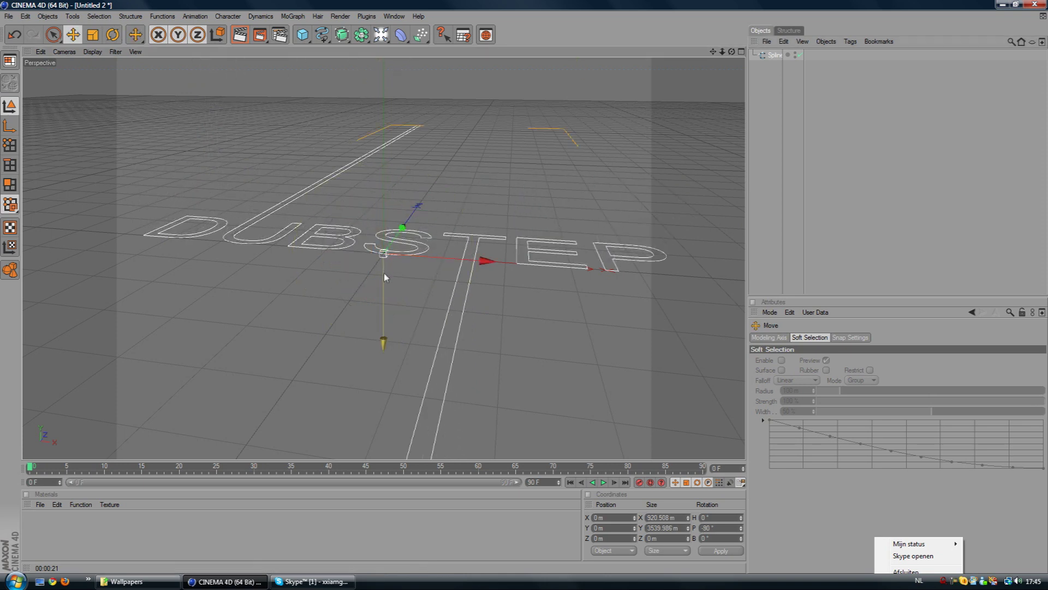
left_click_drag(381, 343, 382, 298)
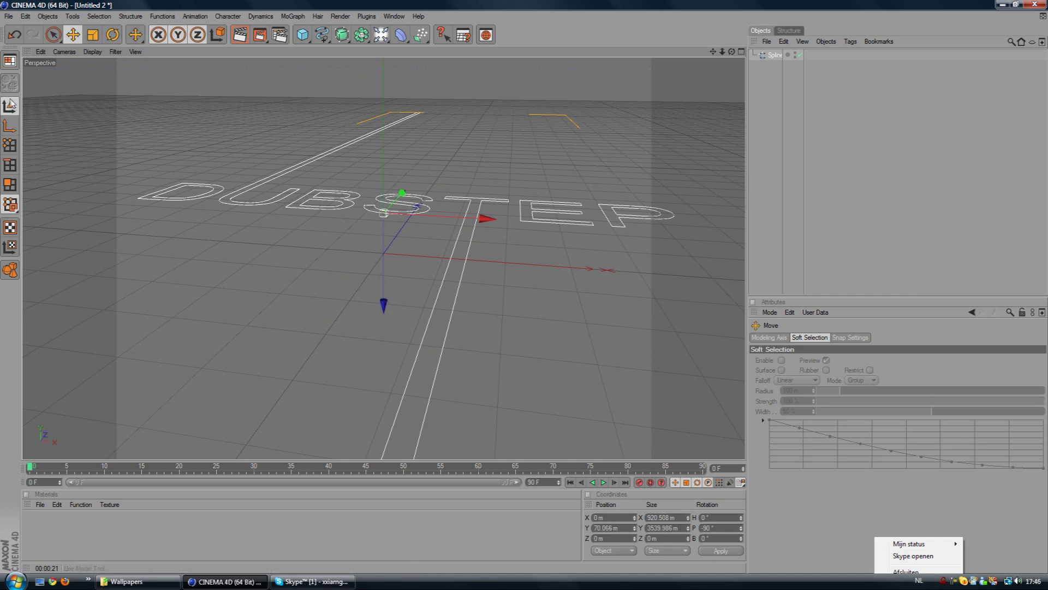
left_click(112, 34)
mouse_move(376, 262)
left_mouse_down()
mouse_move(377, 311)
mouse_move(378, 273)
left_mouse_up()
Add an Extrude NURBS and place the DUBSTEP spline inside it.
left_click(774, 133)
left_click(343, 34)
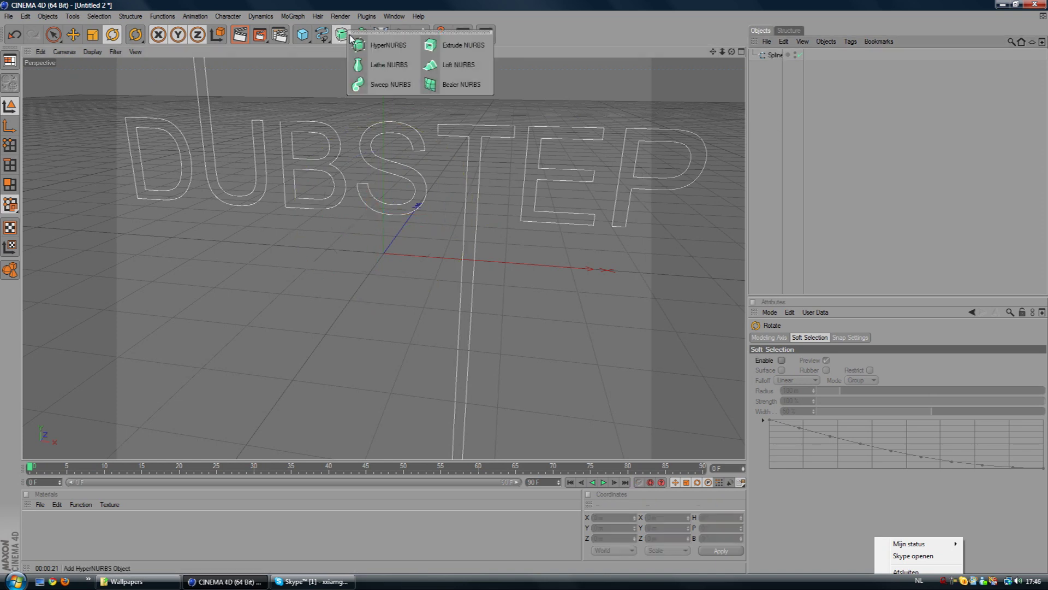
left_click(342, 34)
left_click_drag(342, 34, 453, 53)
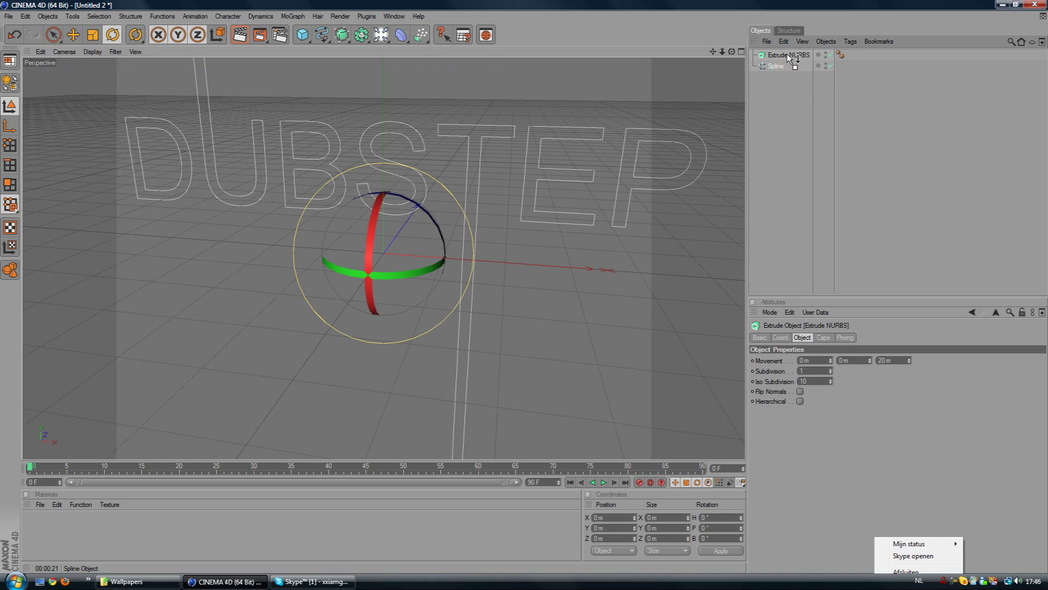
left_click_drag(780, 66, 781, 65)
left_click_drag(776, 66, 794, 54)
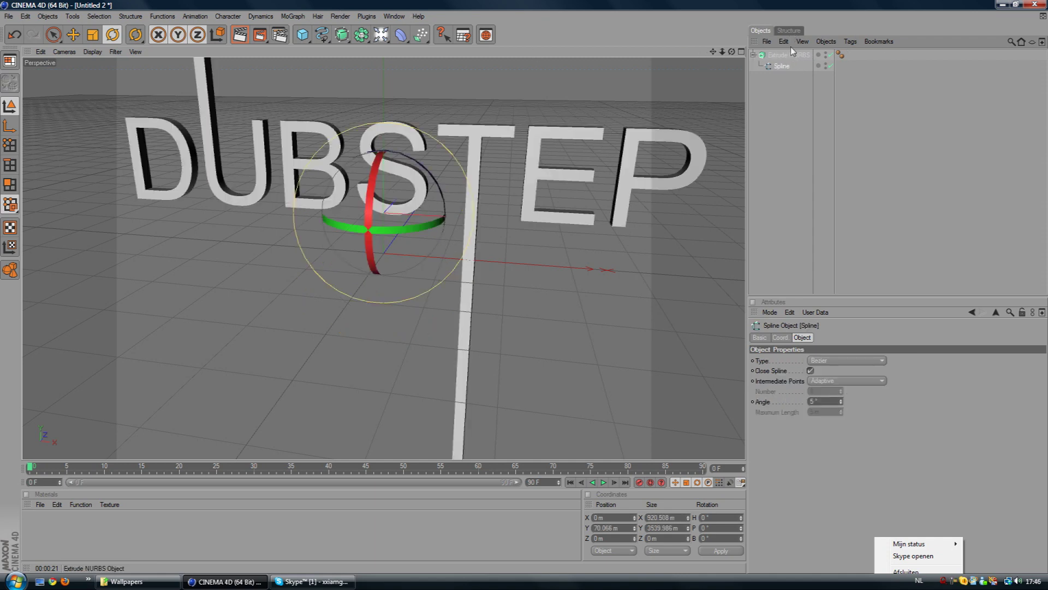
Set the extrusion depth to 65 m with a 3 m Fillet Cap at the start.
left_click(786, 54)
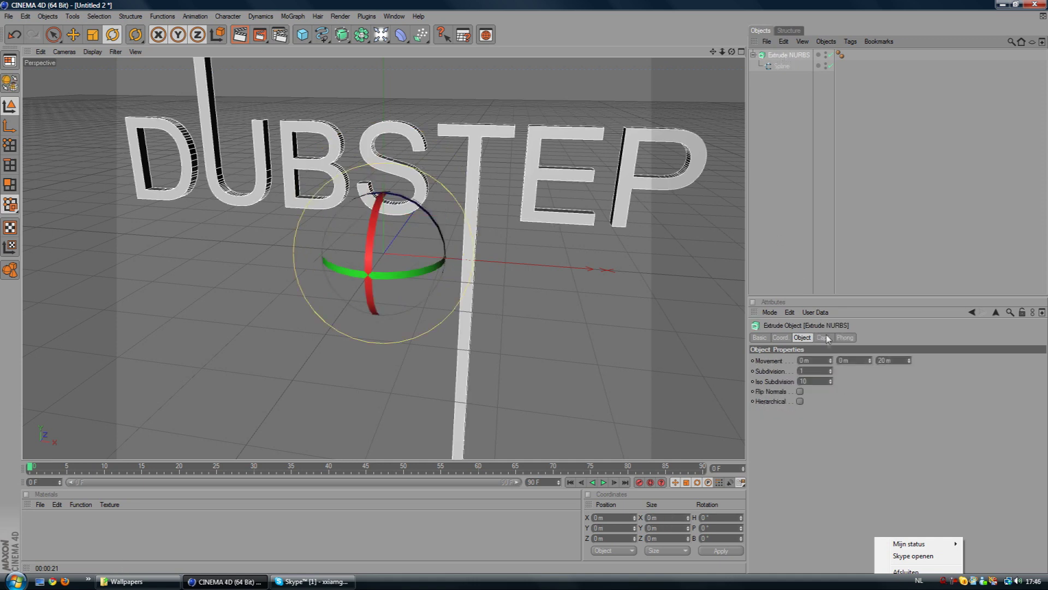
left_click(910, 362)
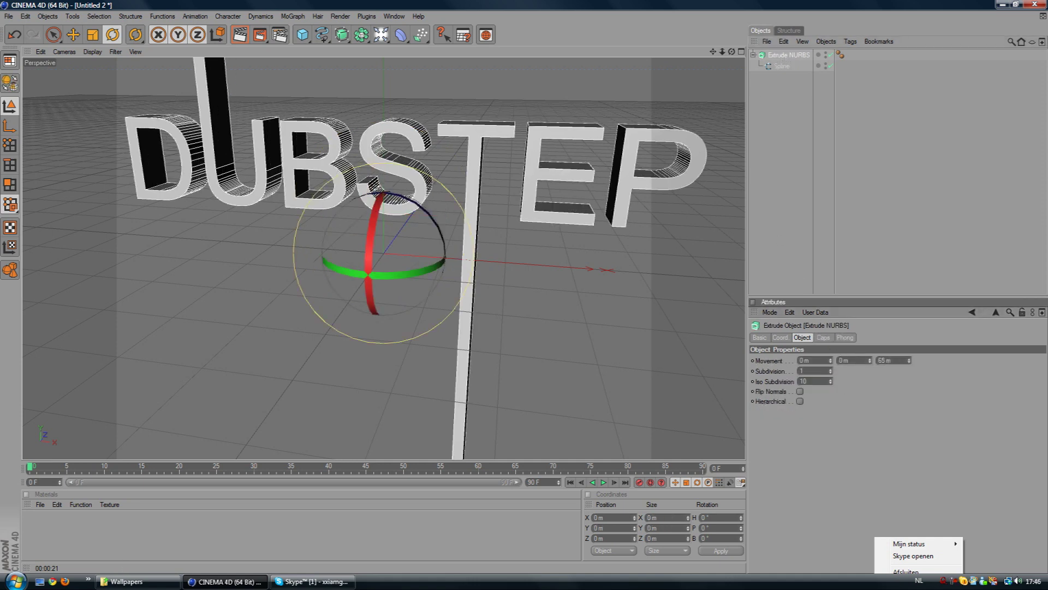
left_click(822, 337)
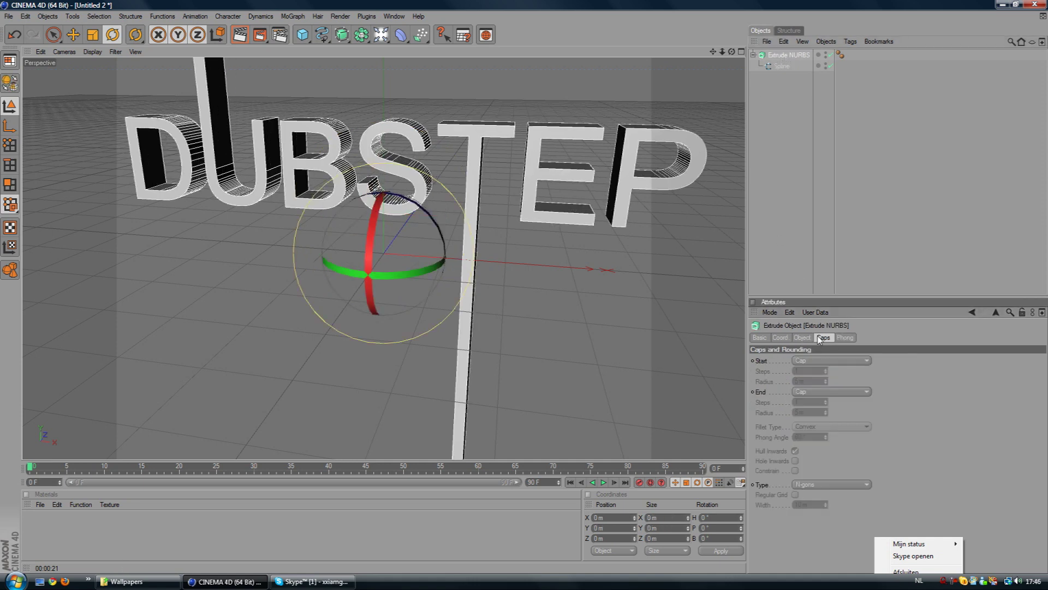
left_click(808, 362)
left_click(826, 400)
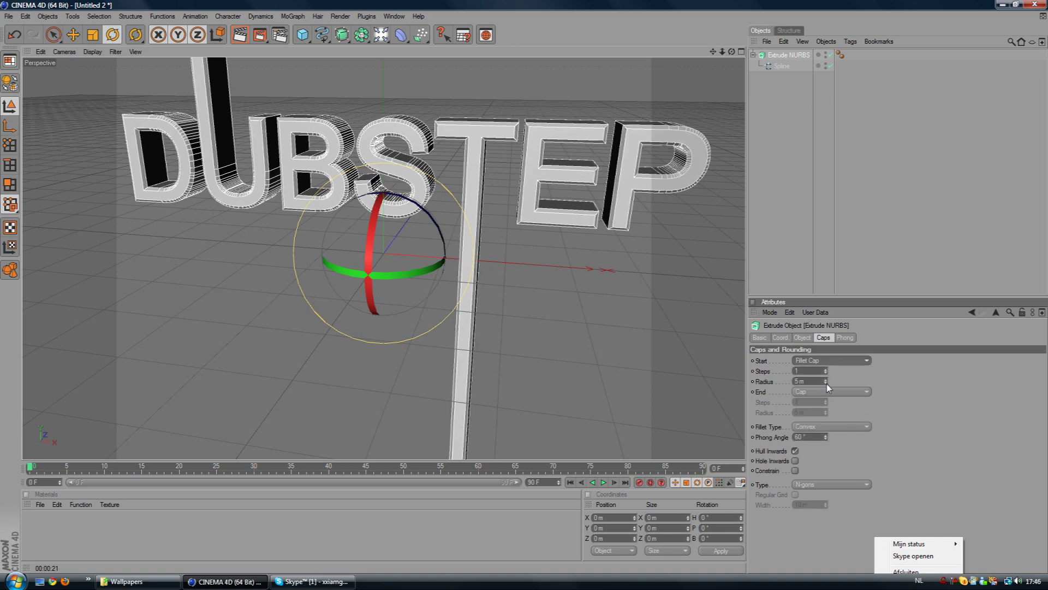
left_click(826, 384)
left_click(826, 384)
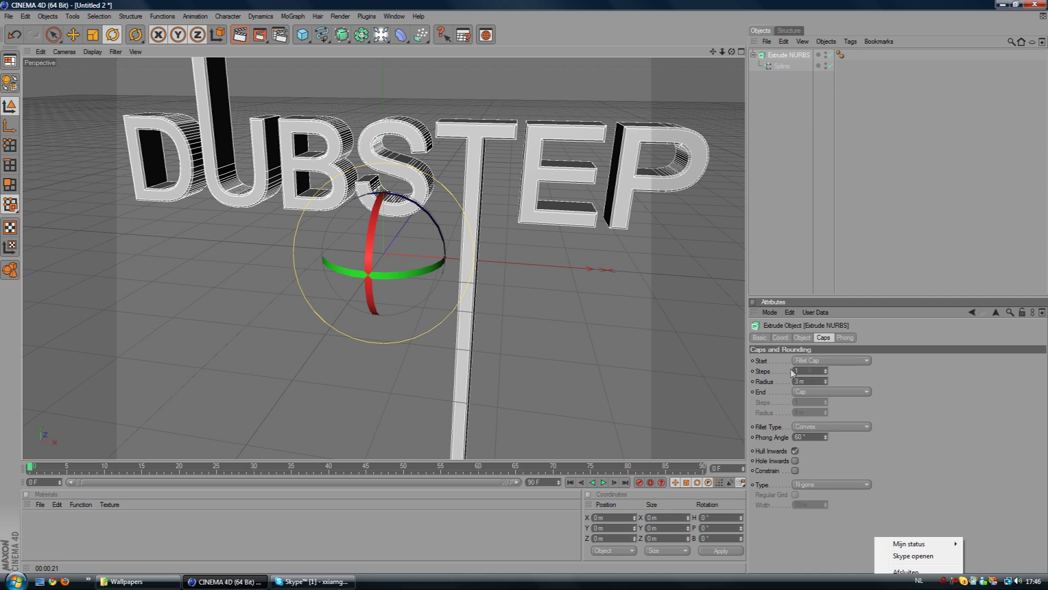
left_click(780, 74)
left_click(782, 56)
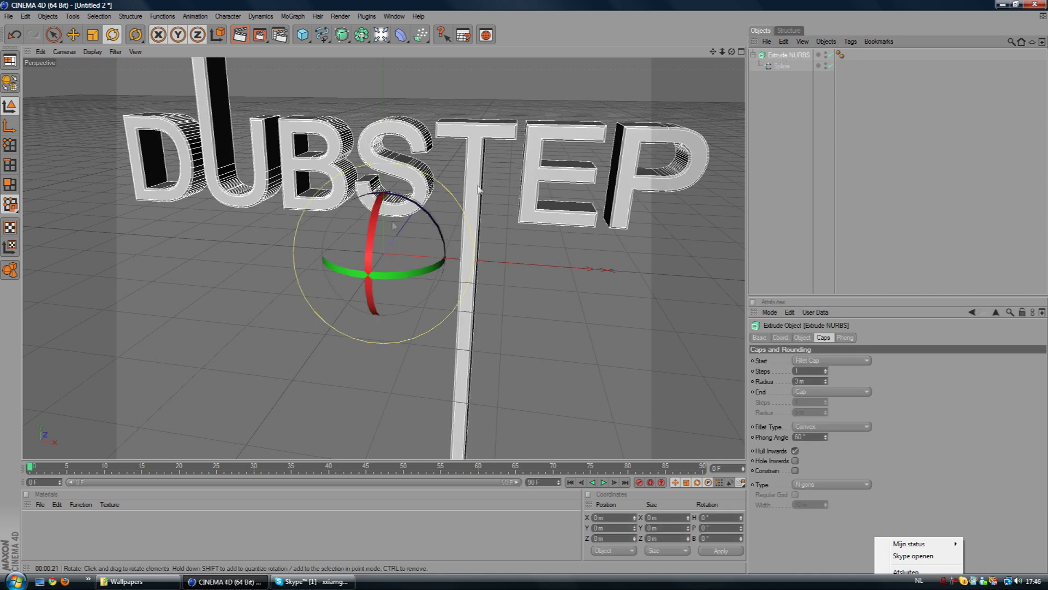
Rotate the extruded letters to P -90° so they lie flat and raise them.
left_click_drag(393, 226, 395, 163)
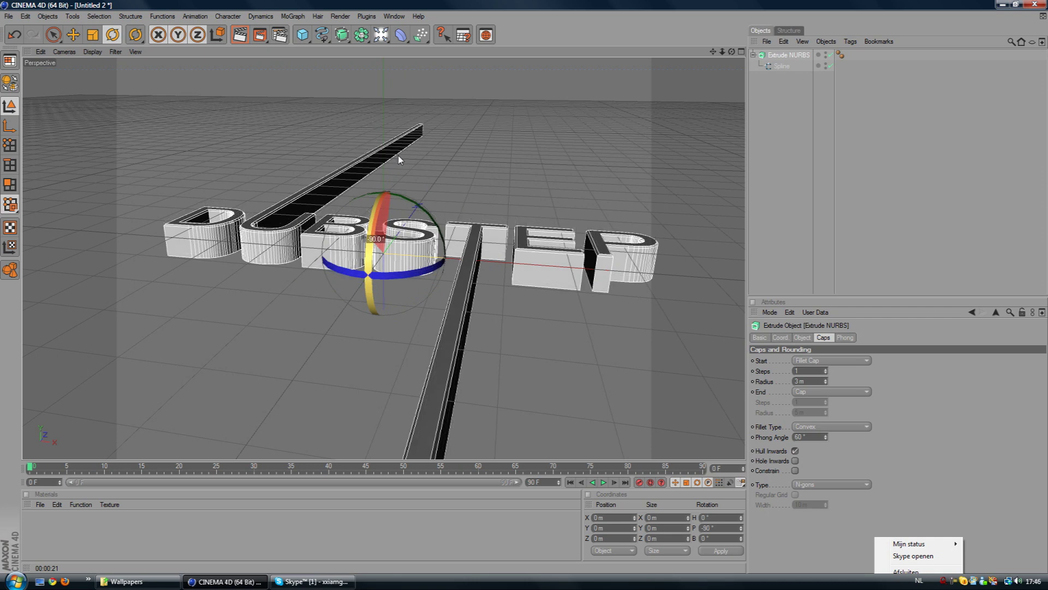
left_click(75, 34)
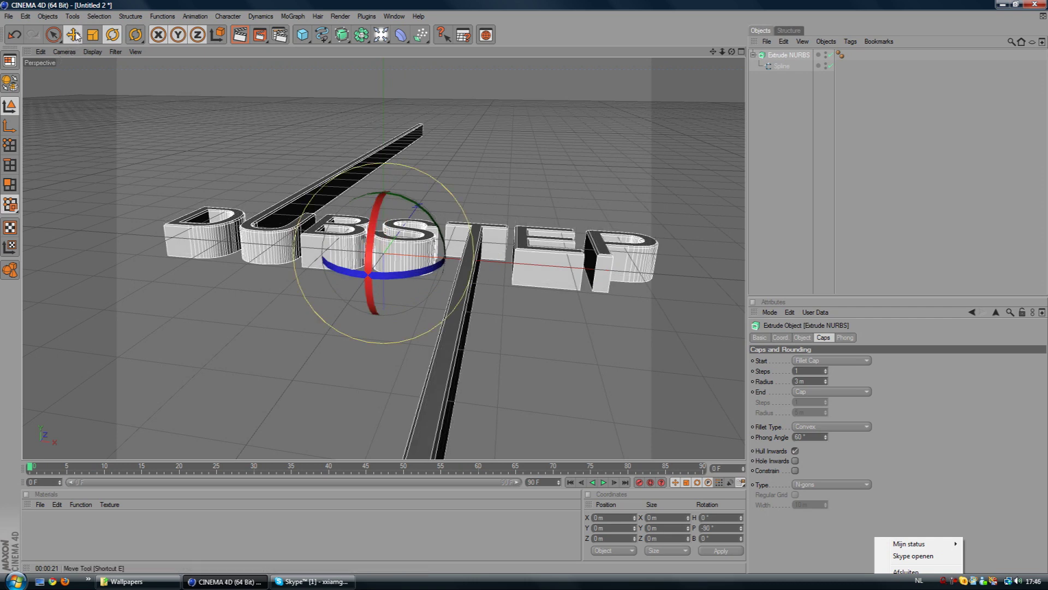
left_click_drag(383, 342, 310, 287)
left_click_drag(384, 290, 394, 271, "alt")
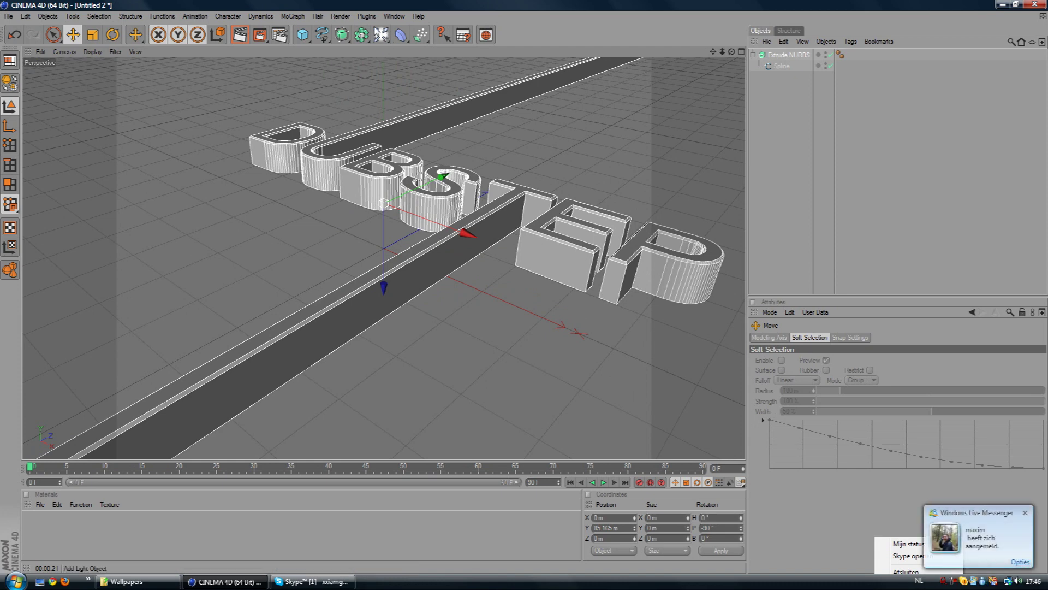
Add a Floor and two Lights to the scene.
left_click(381, 35)
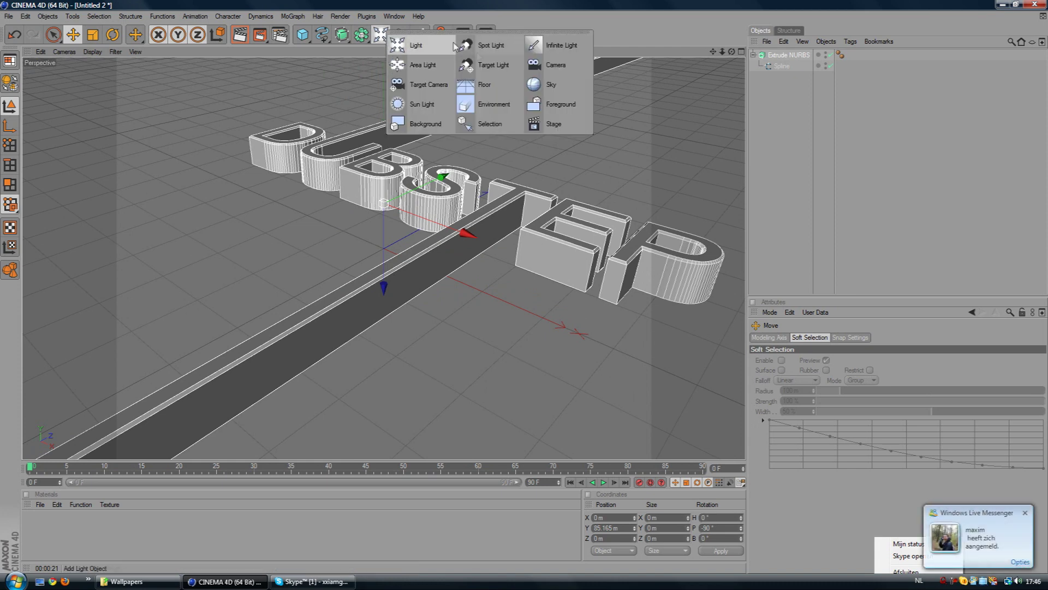
left_click(512, 82)
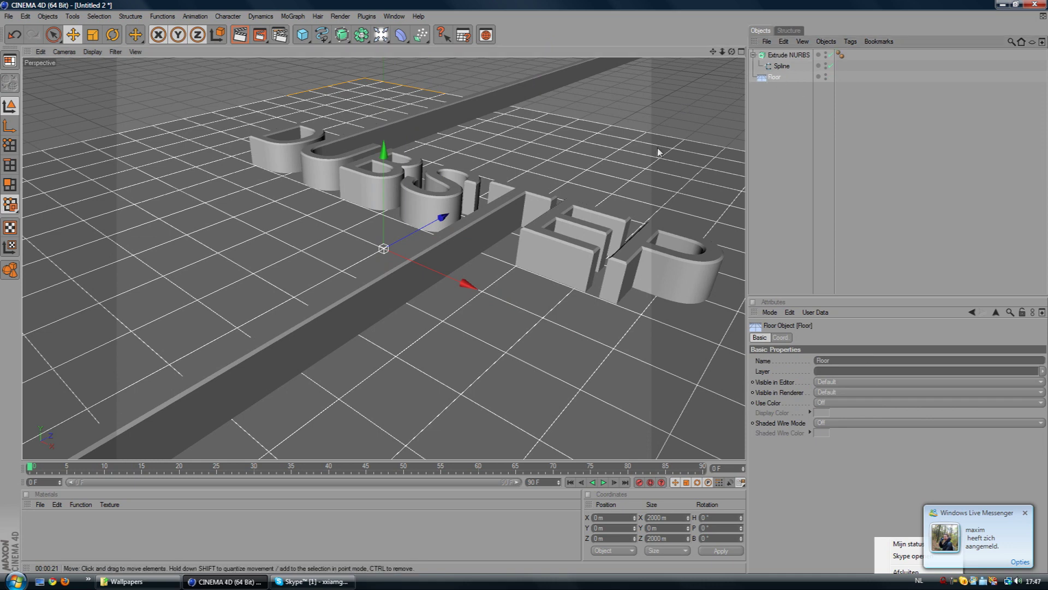
left_click(387, 39)
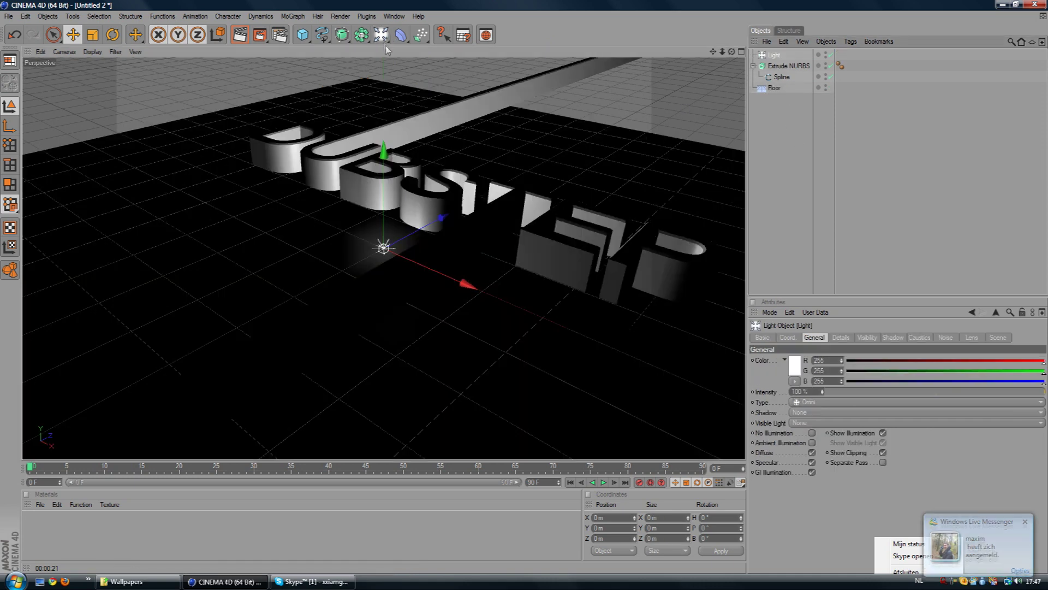
left_click(388, 39)
Position the second light up-left and the first light high on the right.
left_click_drag(410, 262, 198, 166)
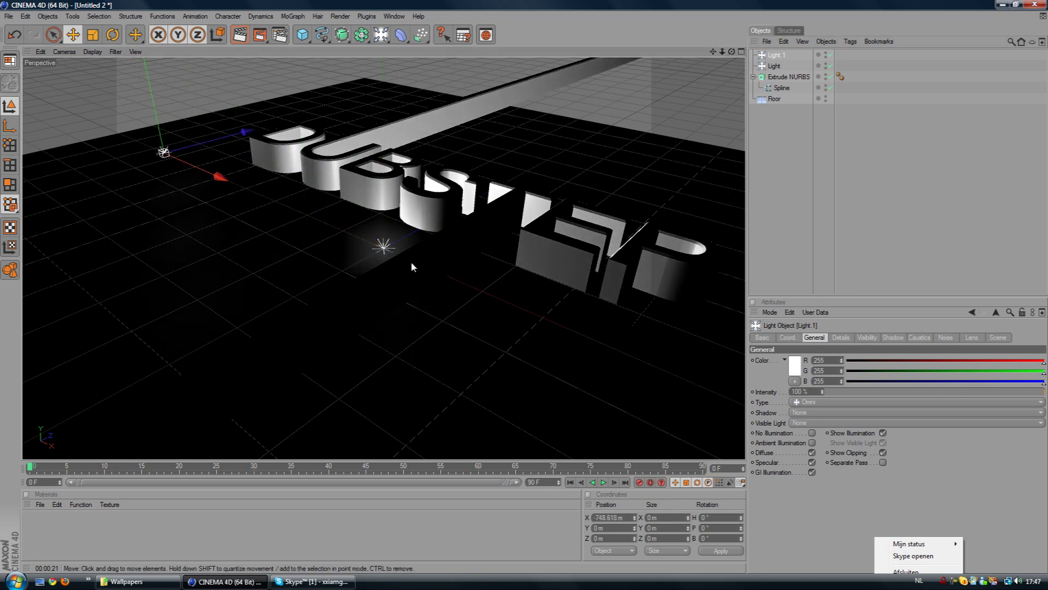
scroll(394, 286, "down", 8)
left_click_drag(348, 233, 345, 206)
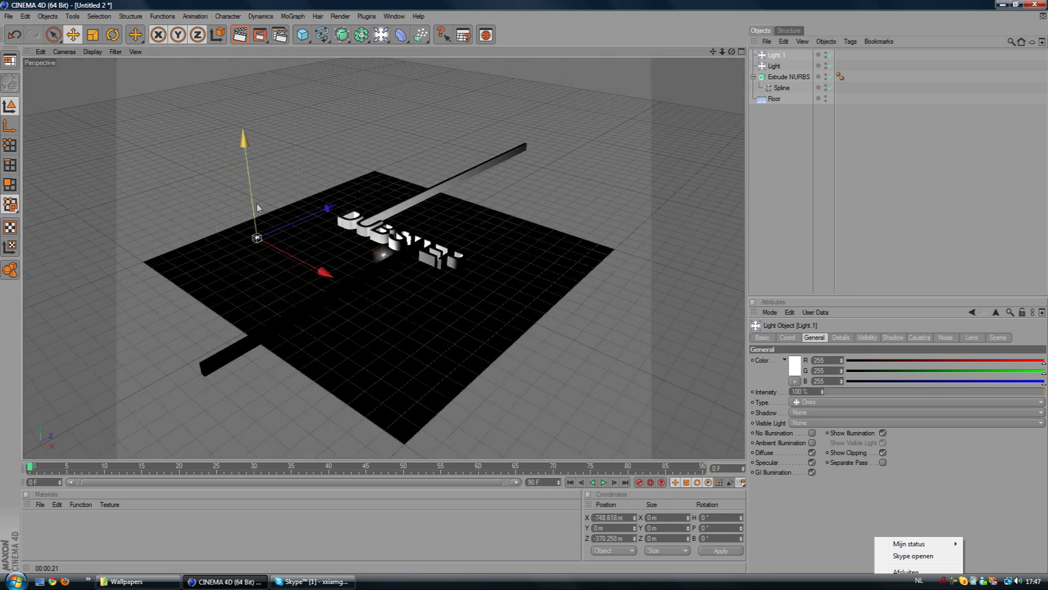
left_click_drag(244, 141, 231, 31)
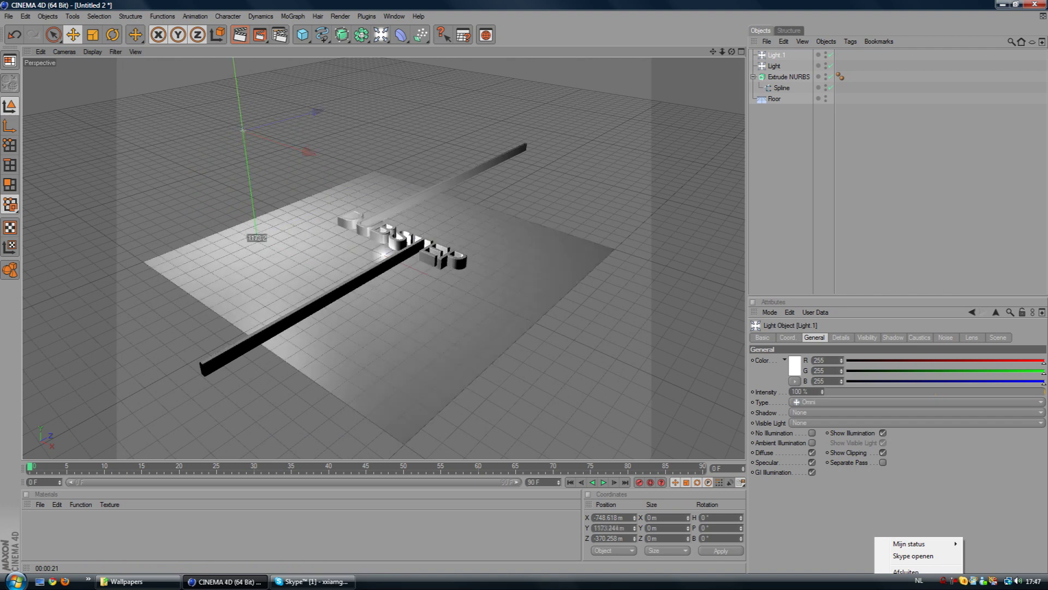
left_click(775, 67)
left_click_drag(462, 293, 625, 362)
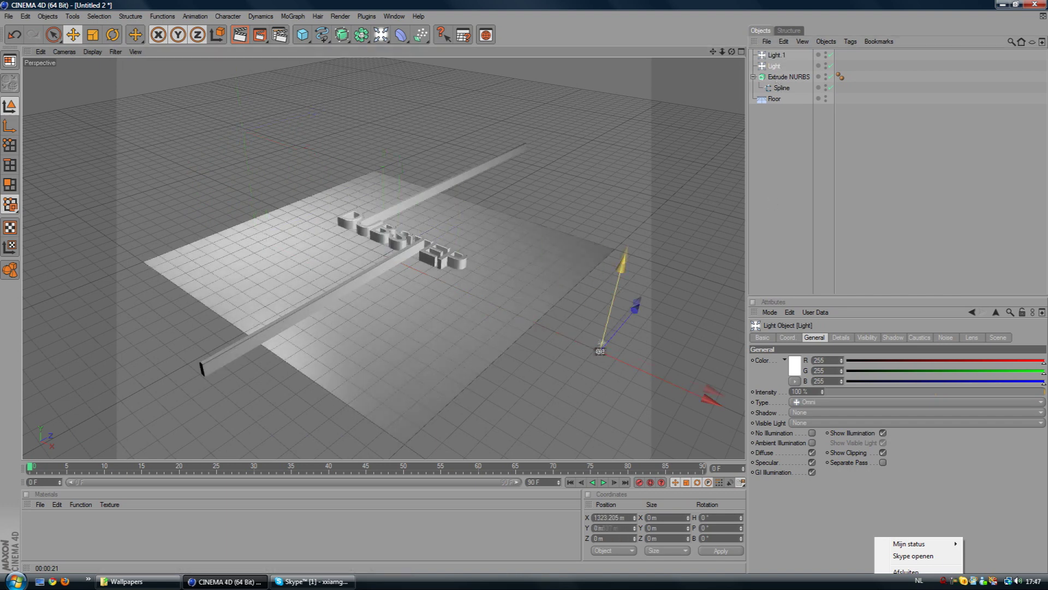
left_click_drag(618, 284, 662, 106)
scroll(619, 284, "down", 8)
left_click_drag(508, 268, 659, 327)
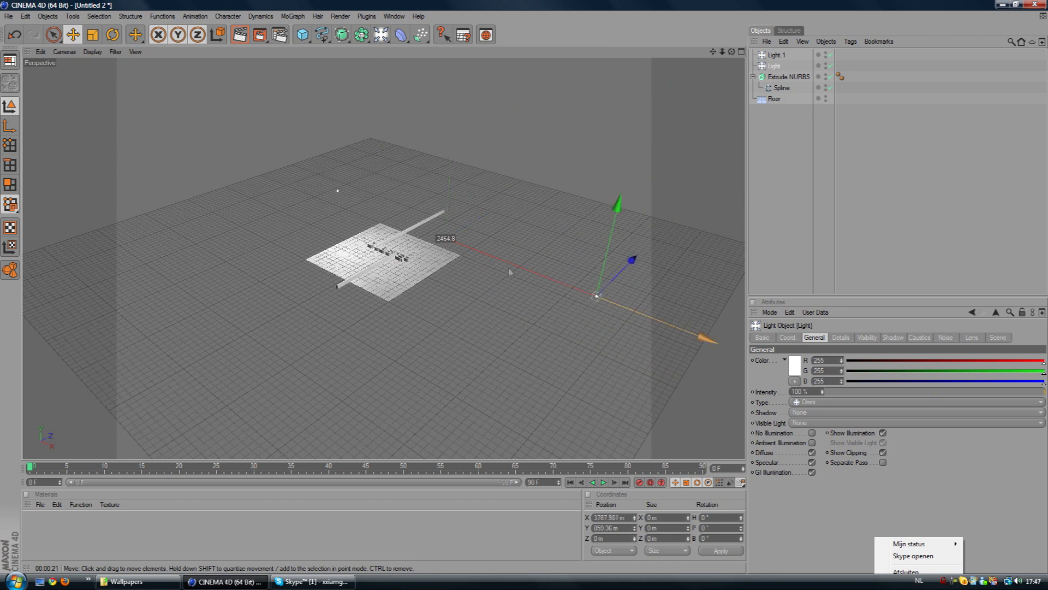
left_click_drag(609, 236, 650, 67)
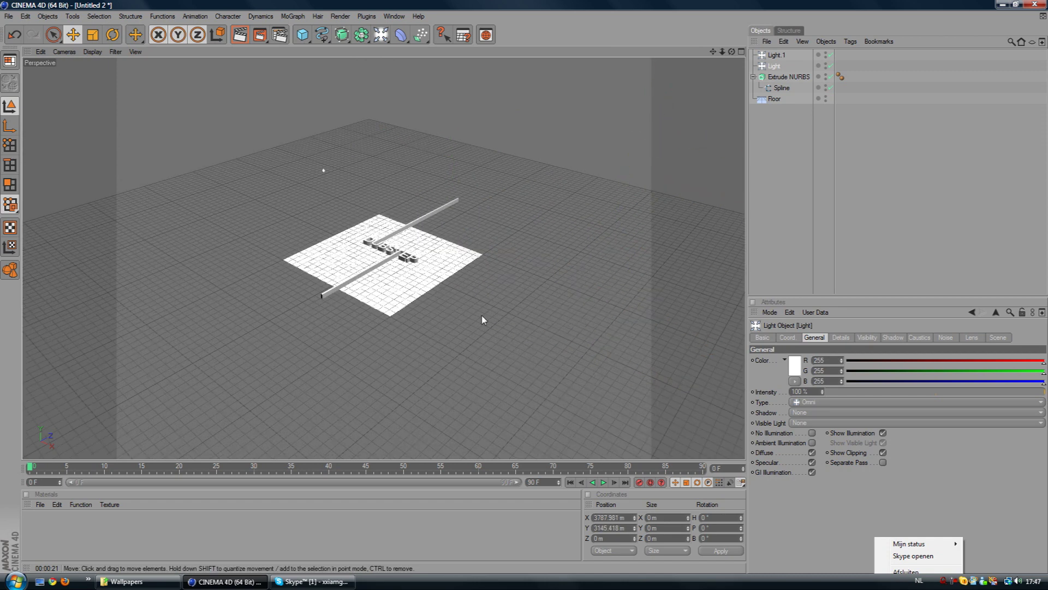
scroll(483, 320, "up", 1)
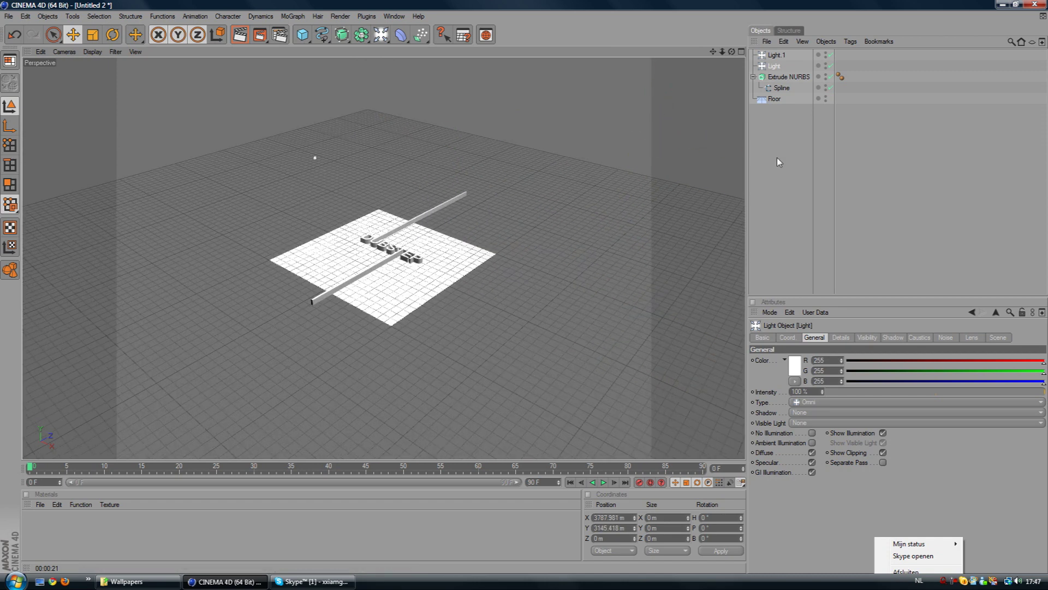
Give the first light Shadow Maps (Soft) and dim Light.1 to 45% intensity.
left_click(805, 412)
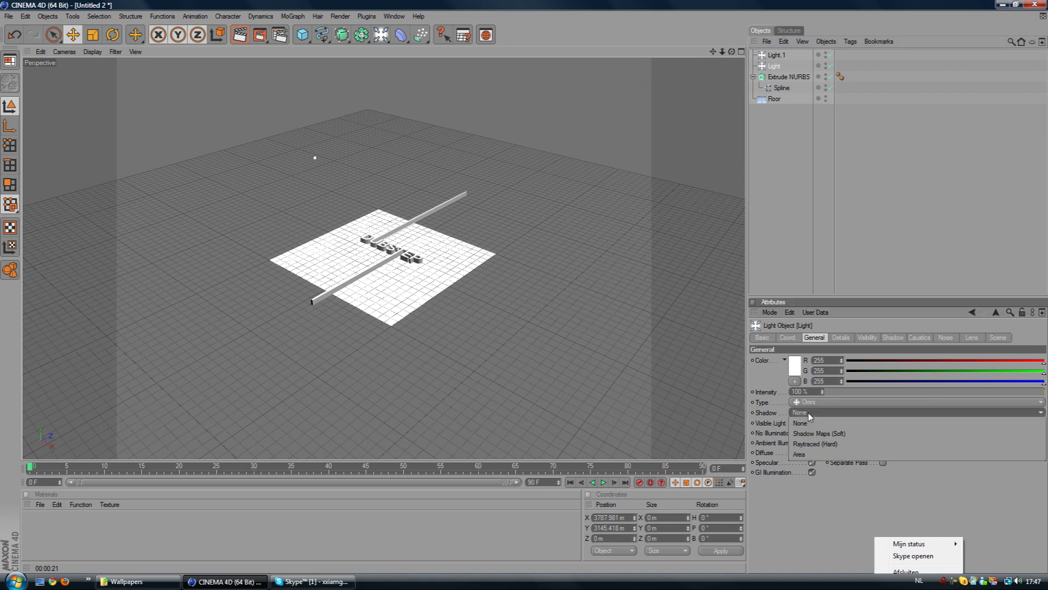
left_click(819, 424)
left_click(803, 413)
left_click(810, 433)
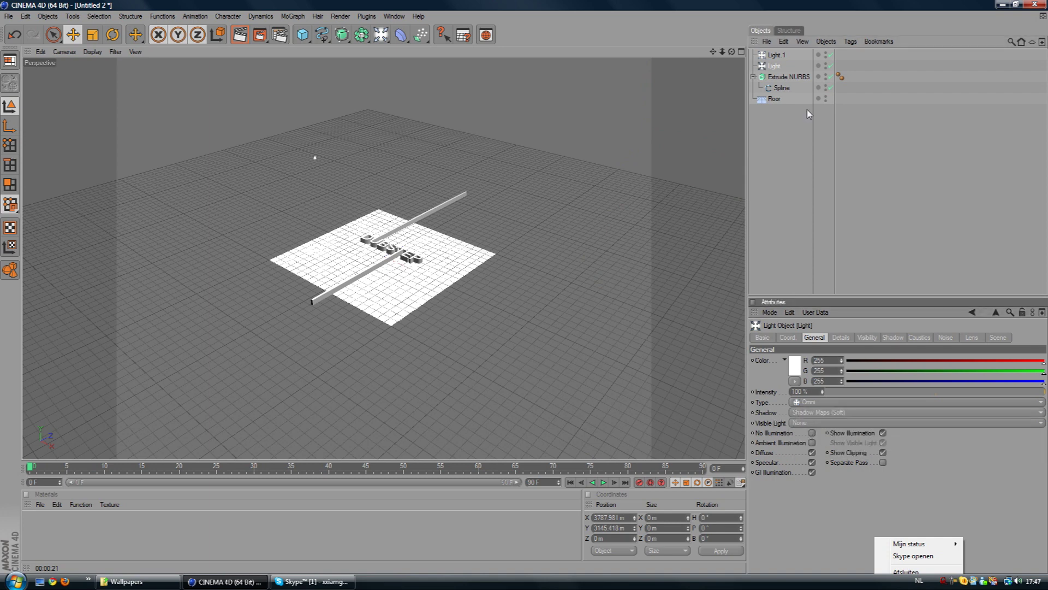
left_click(776, 54)
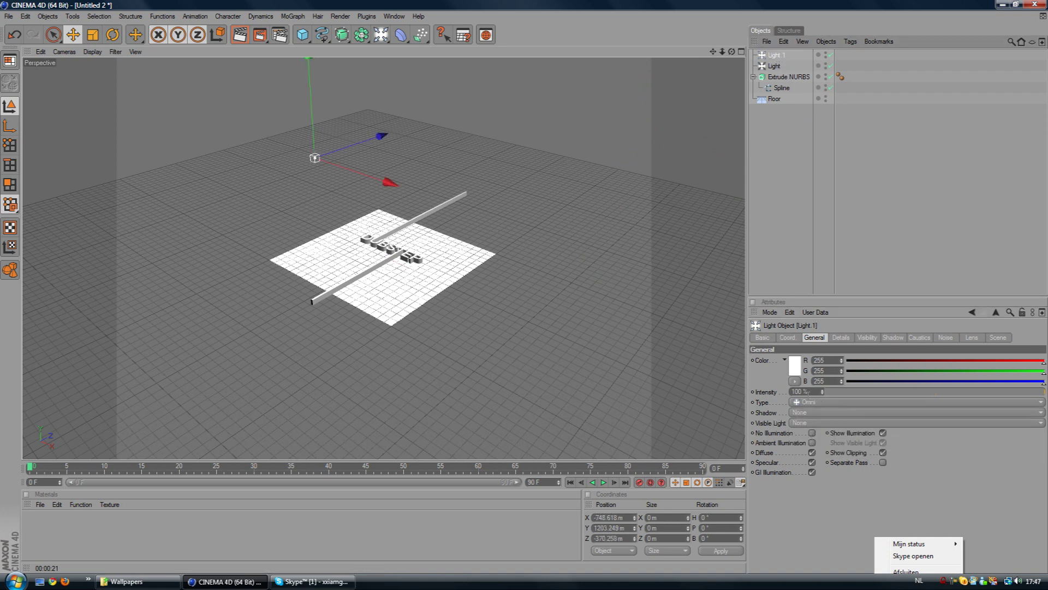
left_click(926, 392)
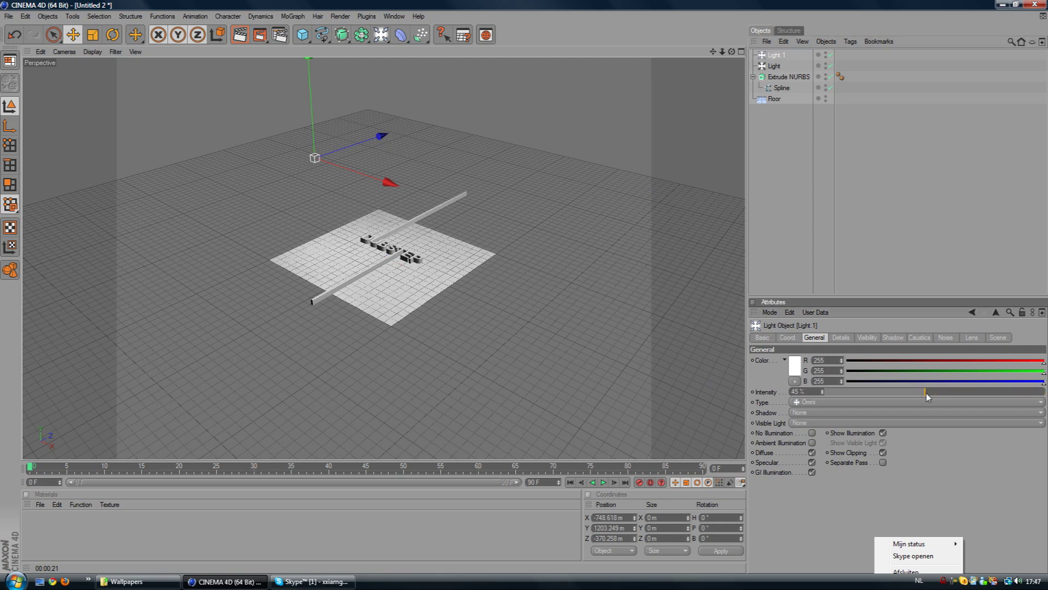
left_click(872, 228)
scroll(463, 362, "up", 5)
Test-render the viewport with Ctrl+R after tilting the view slightly.
scroll(463, 366, "up", 10)
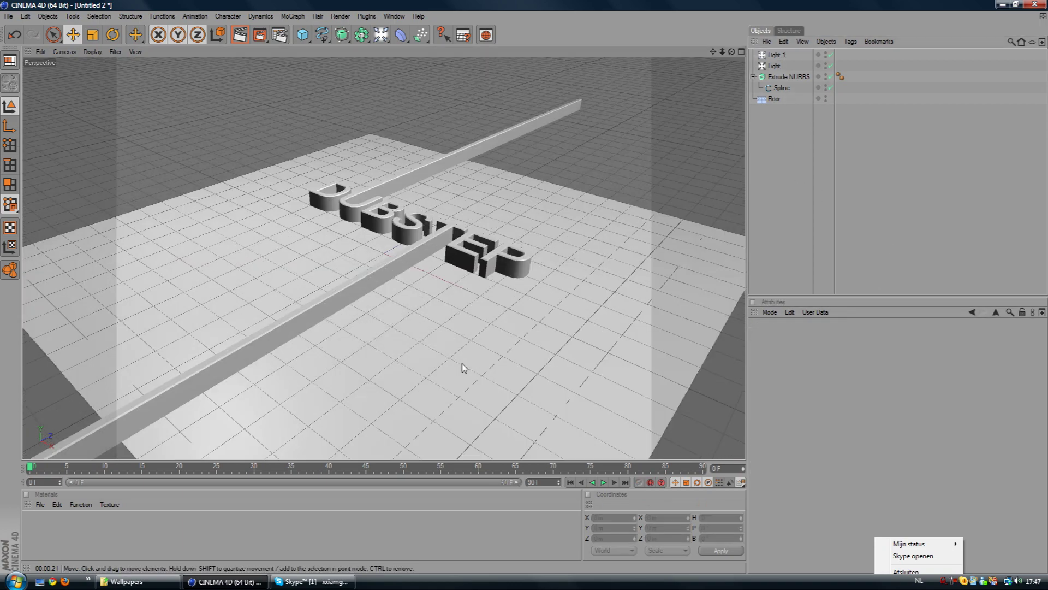
key("ctrl+r")
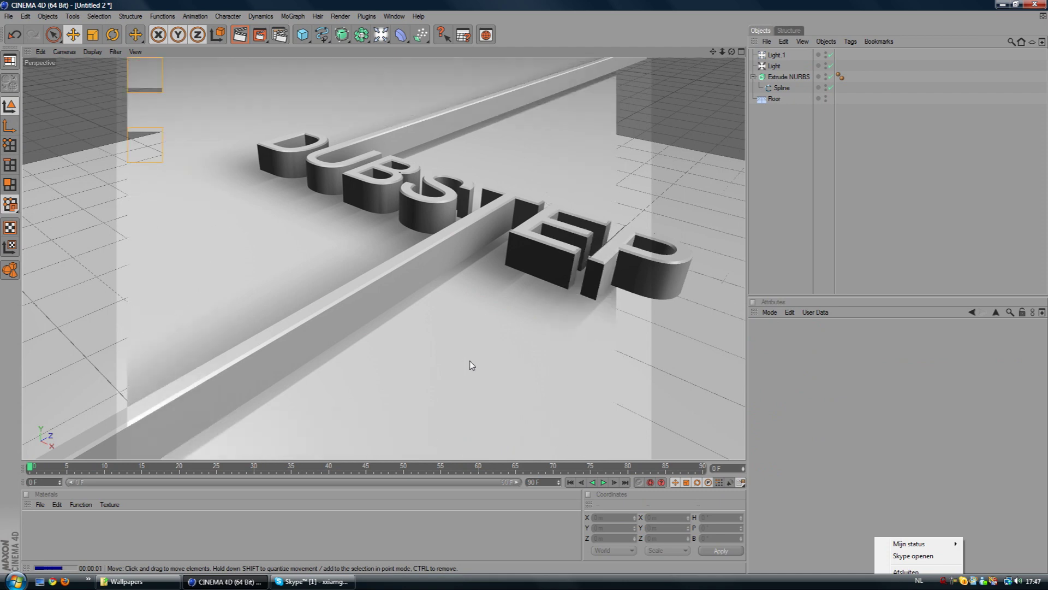
left_click_drag(510, 368, 522, 365, "alt")
key("ctrl+r")
key("ctrl+r")
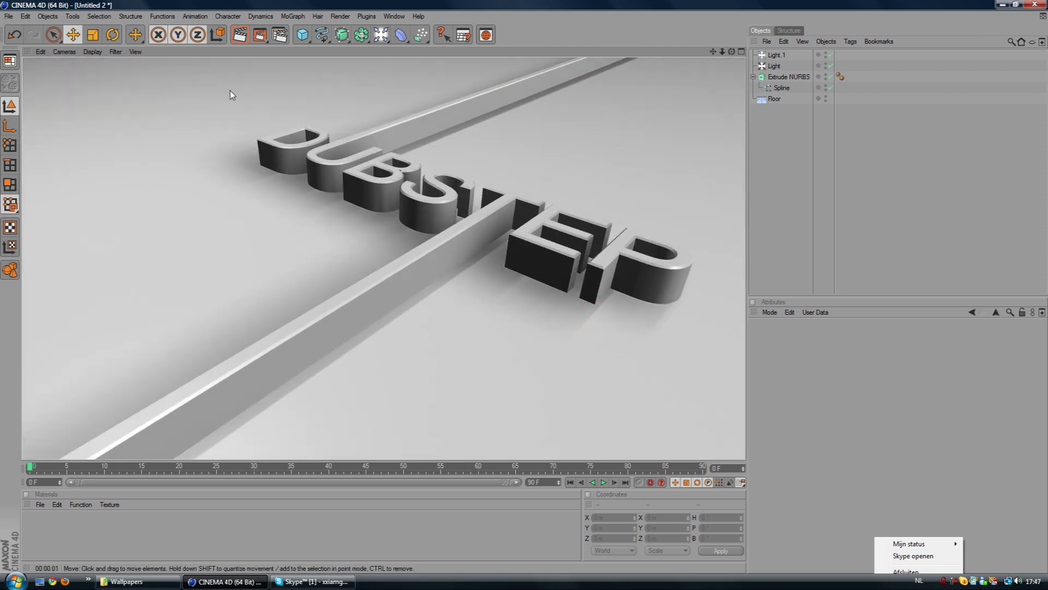
Set output width to 1920 (height 1080) and anti-aliasing to Best.
left_click(279, 35)
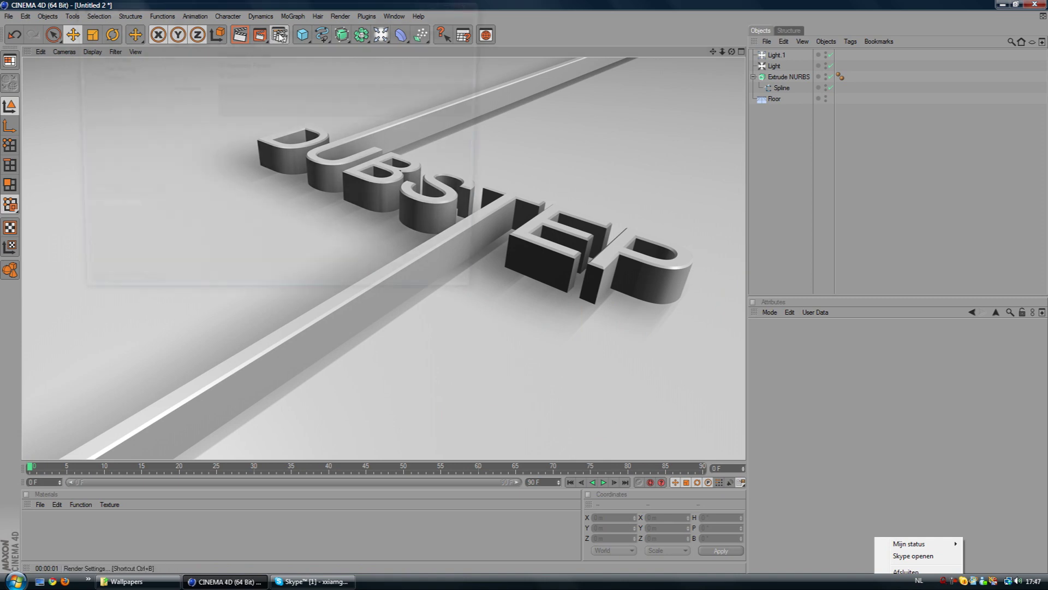
left_click_drag(266, 11, 774, 91)
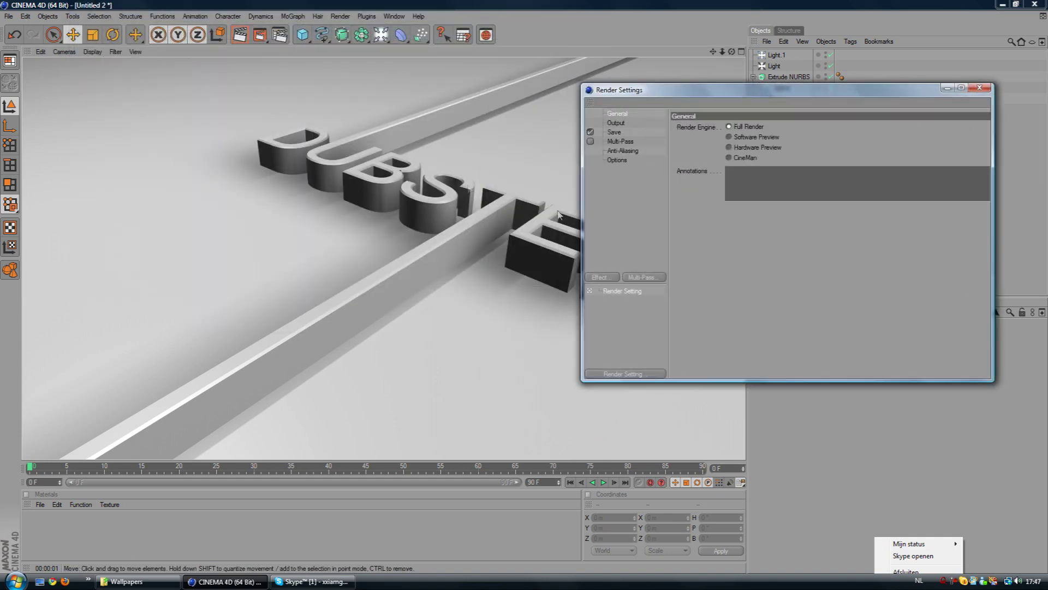
left_click(615, 123)
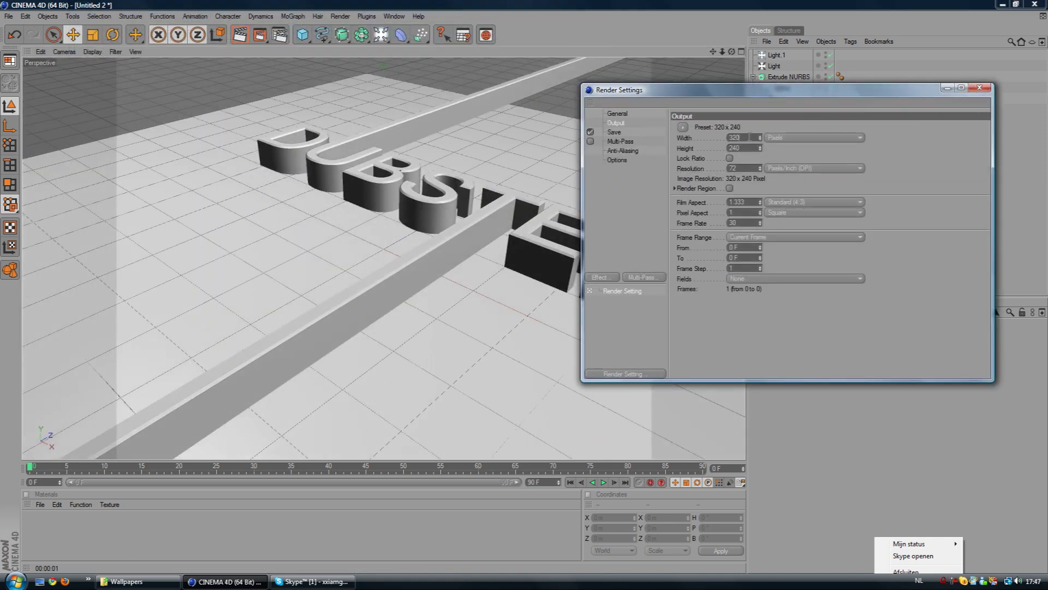
type("1920")
key("Tab")
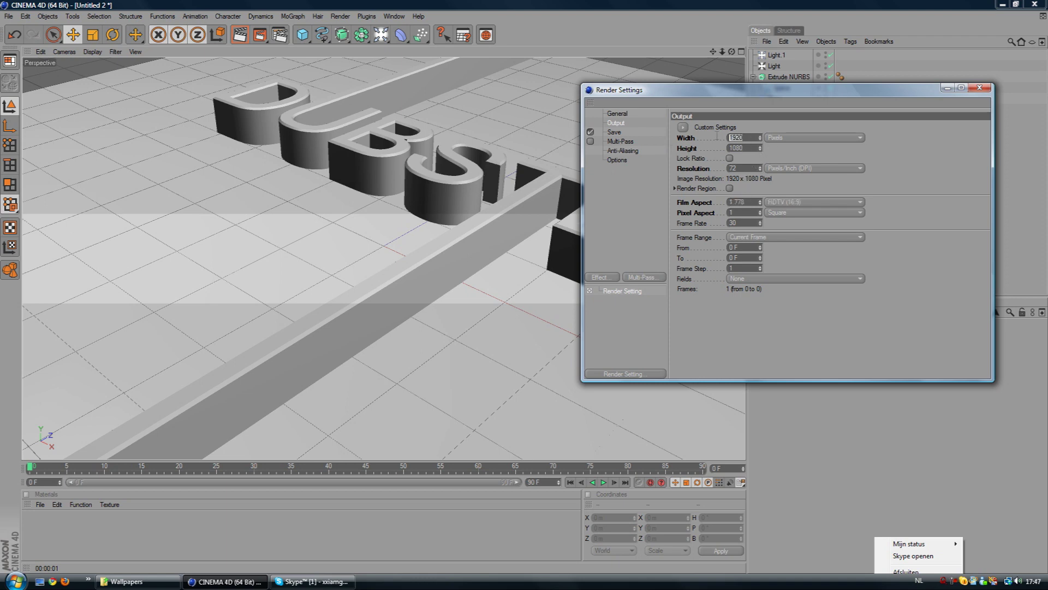
left_click(623, 143)
left_click(621, 152)
left_click(768, 127)
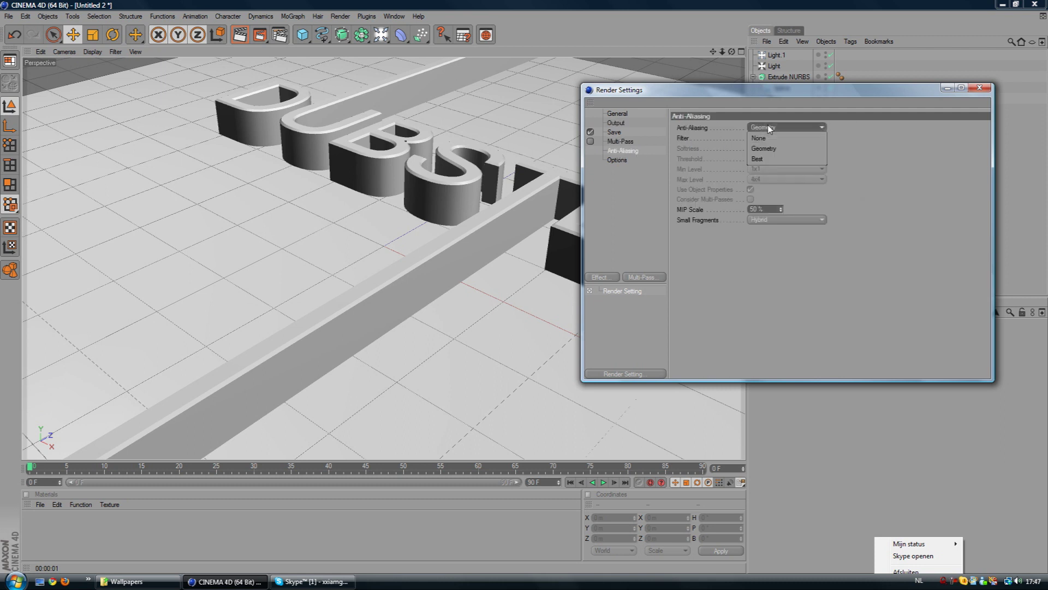
left_click(764, 157)
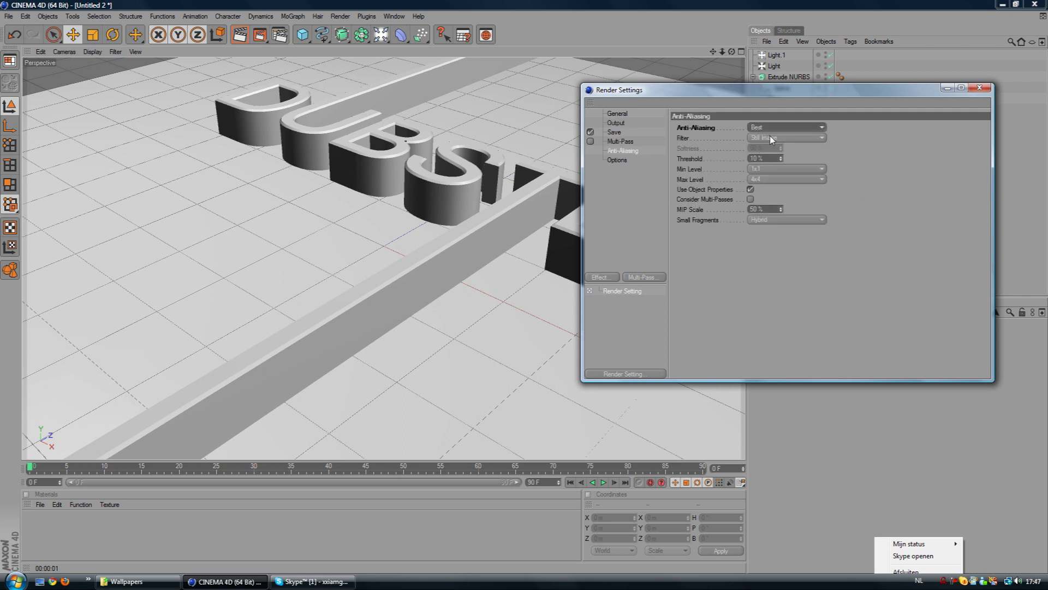
Save renders as JPEG named 1 in the Wallpapers folder.
left_click(623, 160)
left_click(625, 143)
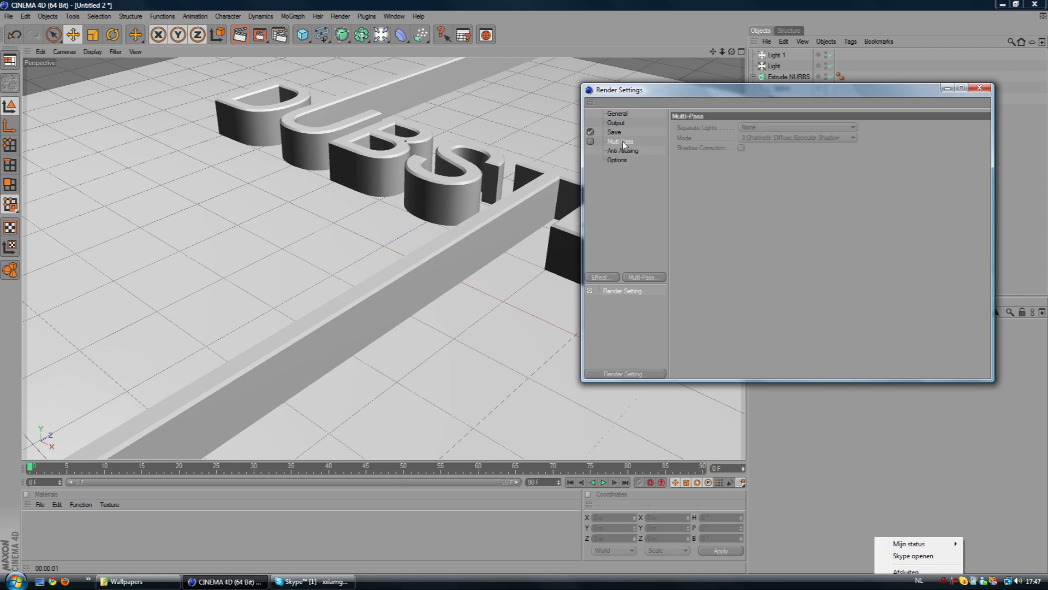
left_click(616, 132)
left_click(977, 148)
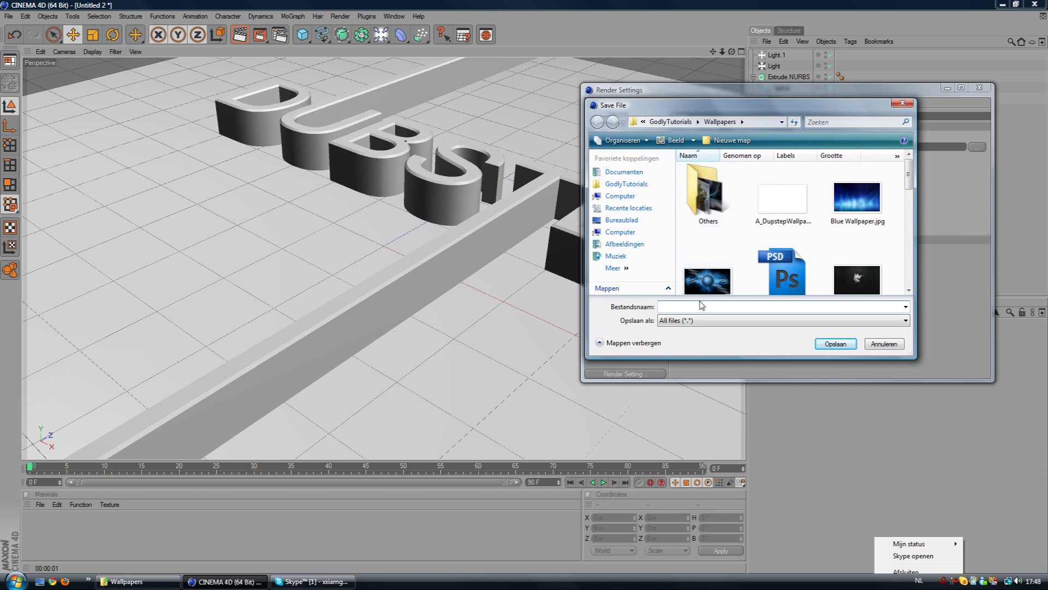
left_click(854, 349)
left_click(772, 157)
left_click(769, 214)
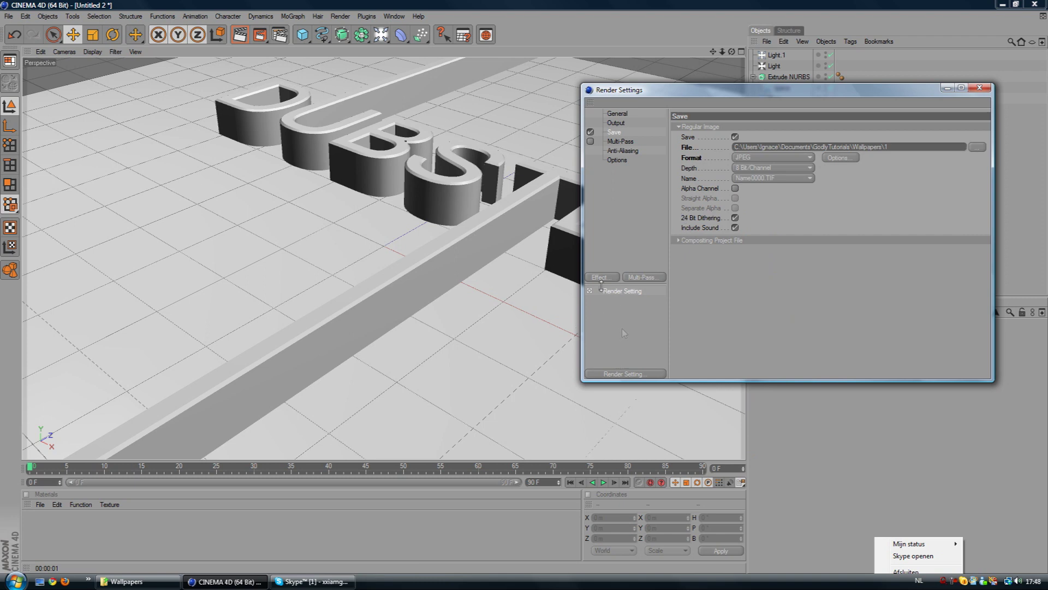
left_click(980, 87)
Pan to frame the whole DUBSTEP text and render the viewport.
middle_click_drag(693, 206, 660, 232, "alt")
key("ctrl+r")
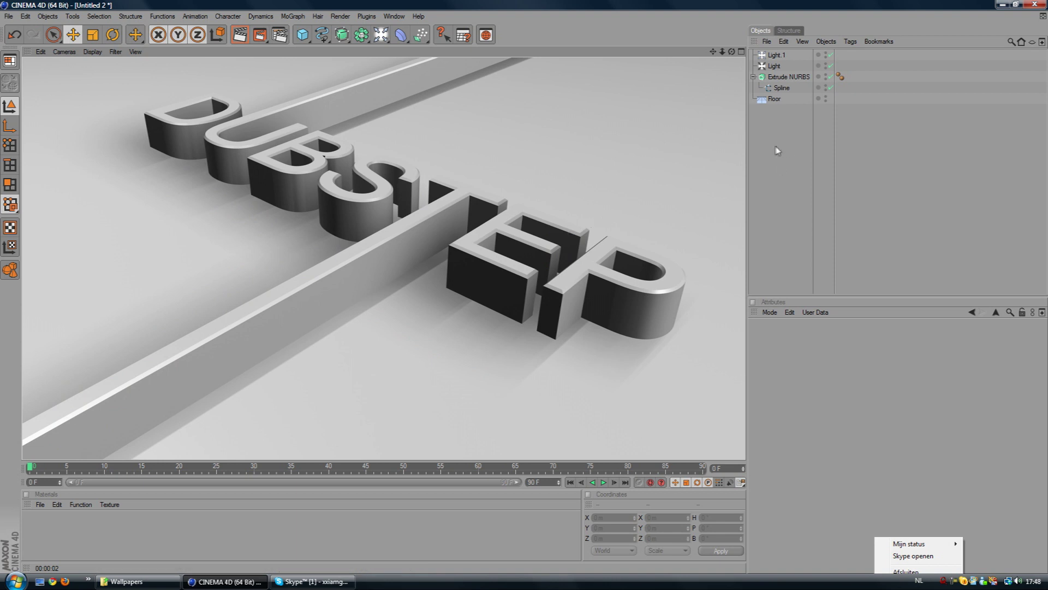
left_click(708, 122)
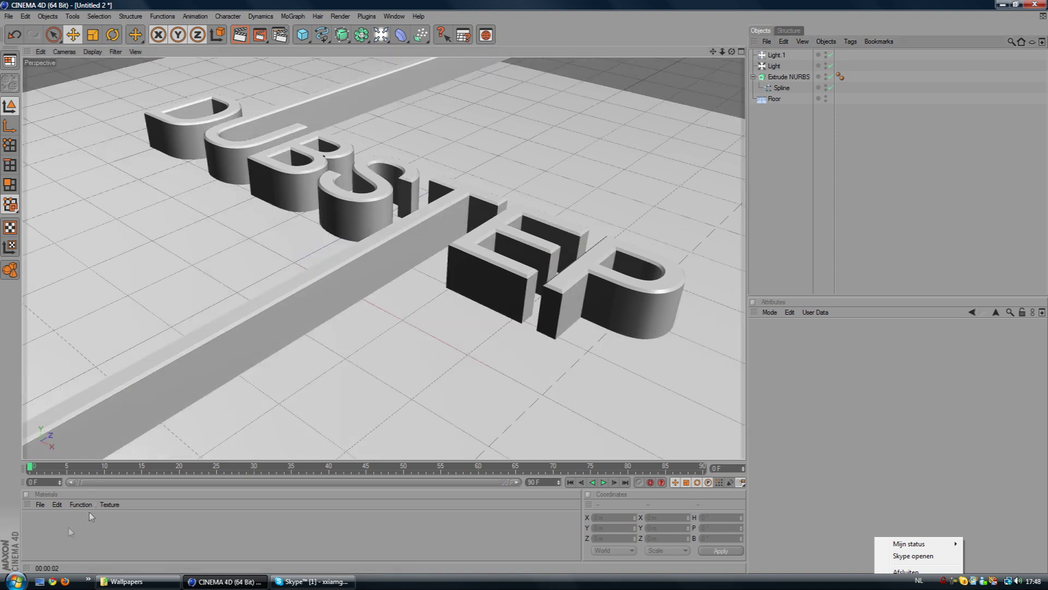
Create a new material and give its Color channel a Gradient texture.
left_click(40, 504)
left_click(64, 375)
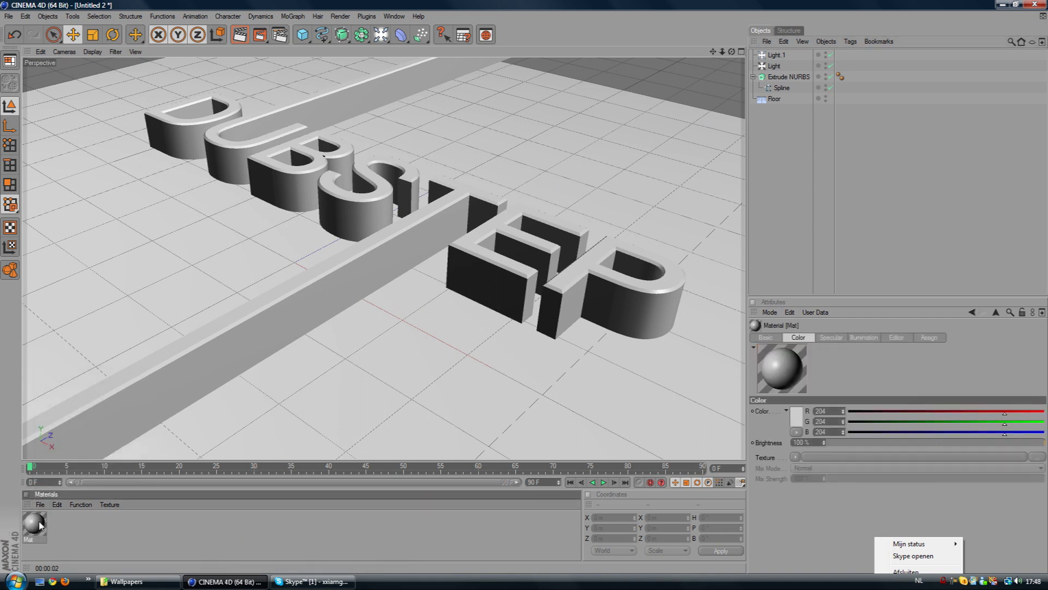
double_click(34, 523)
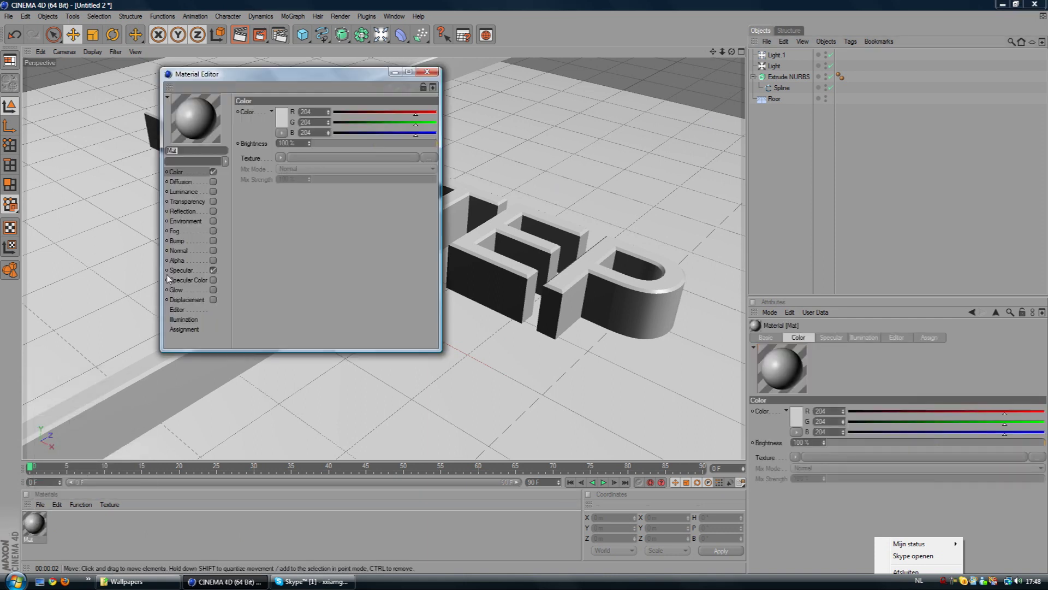
left_click(281, 158)
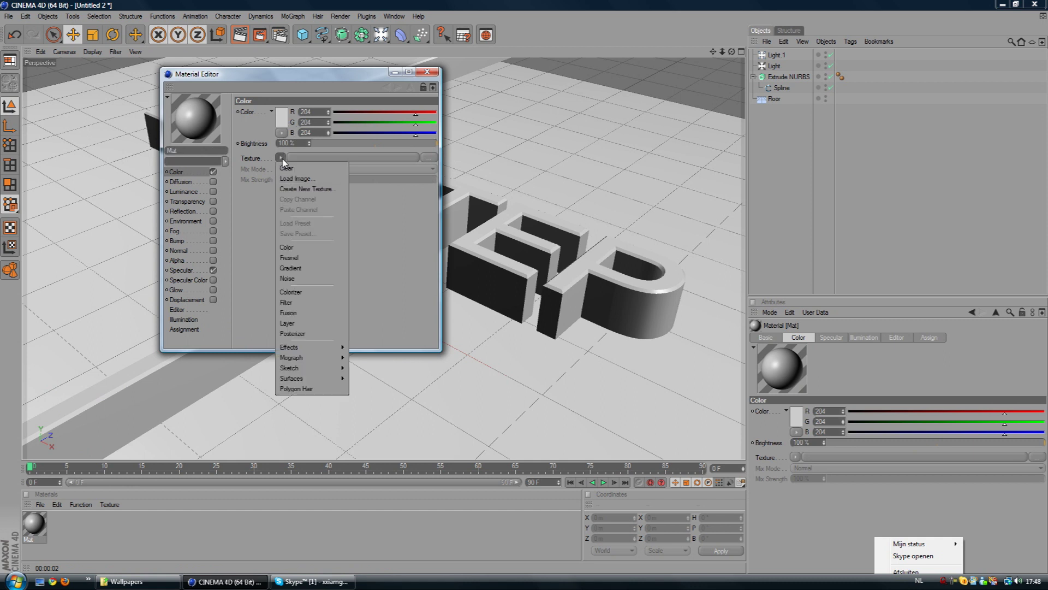
left_click(299, 269)
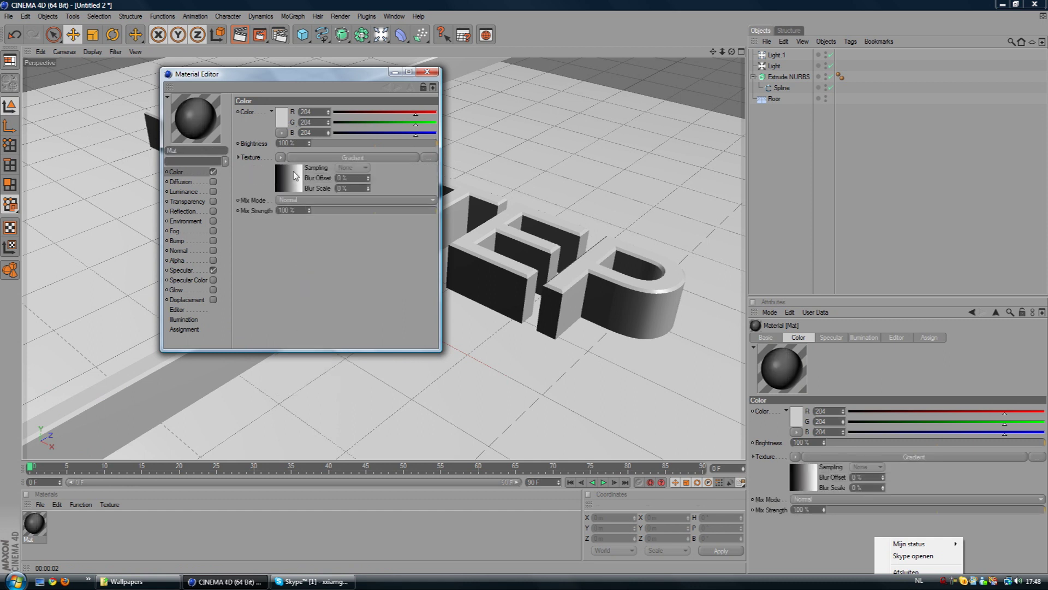
Make the gradient run from saturated blue to light blue.
left_click(298, 186)
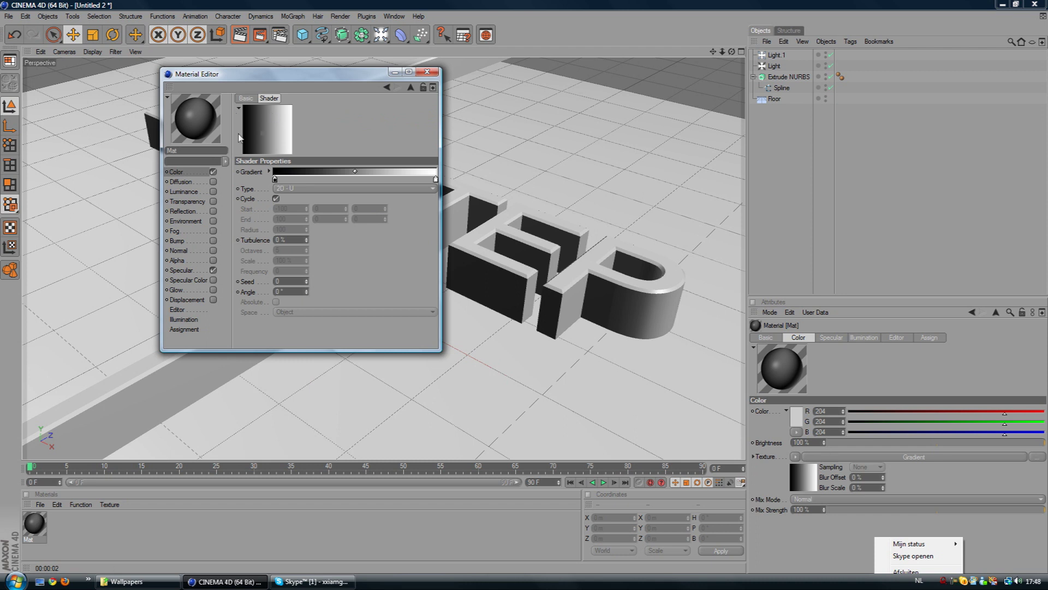
double_click(275, 179)
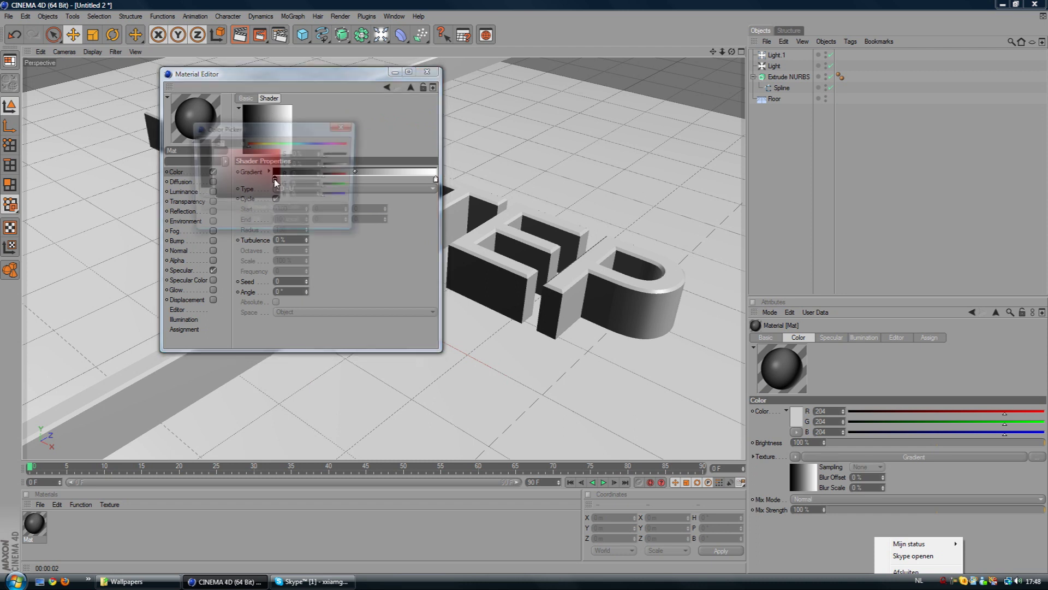
left_click_drag(297, 144, 308, 144)
left_click(277, 156)
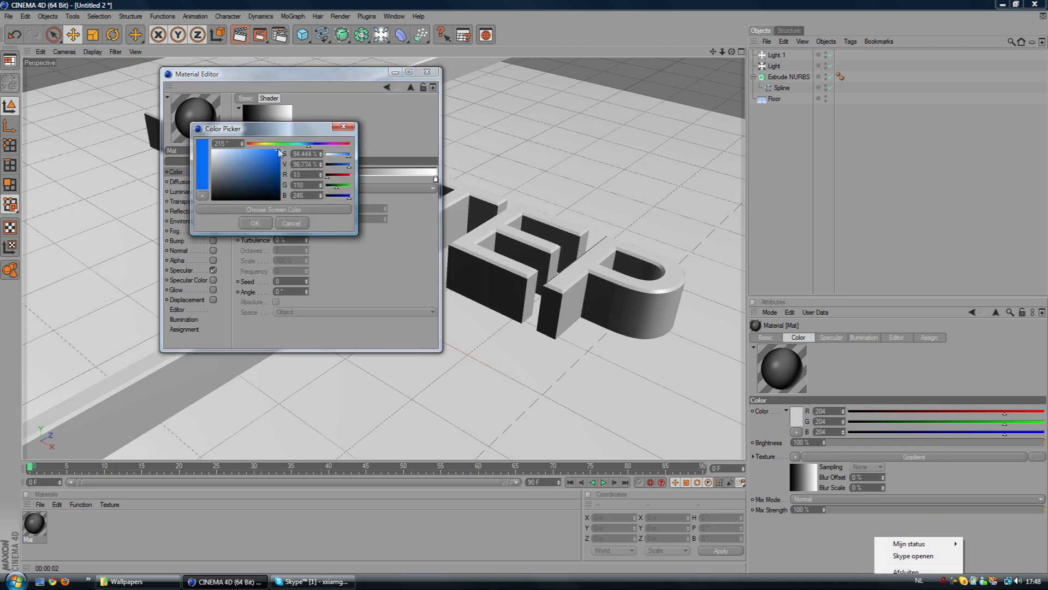
left_click(255, 223)
double_click(436, 179)
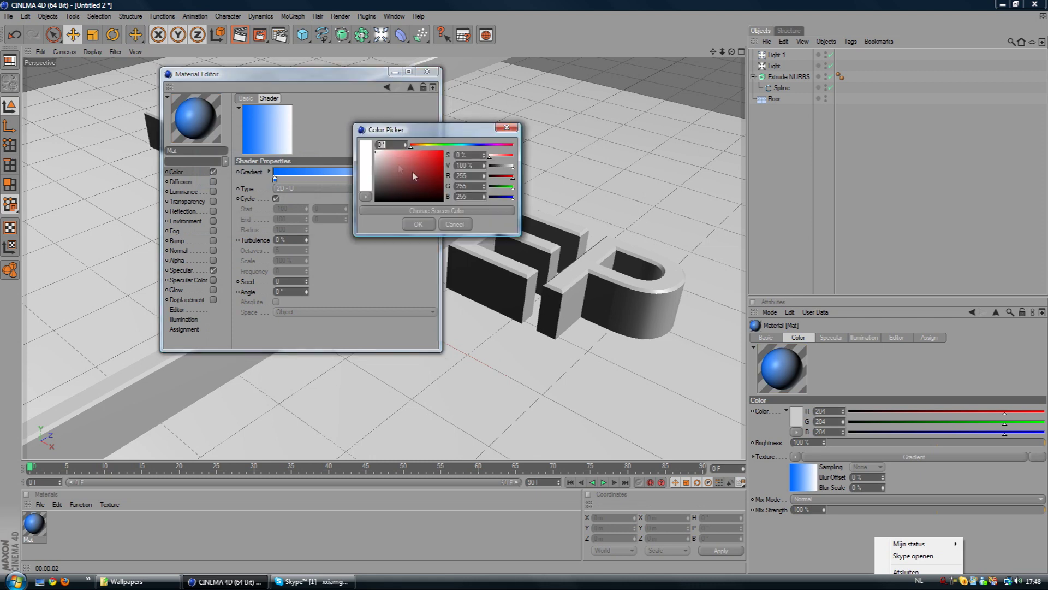
left_click_drag(460, 145, 468, 145)
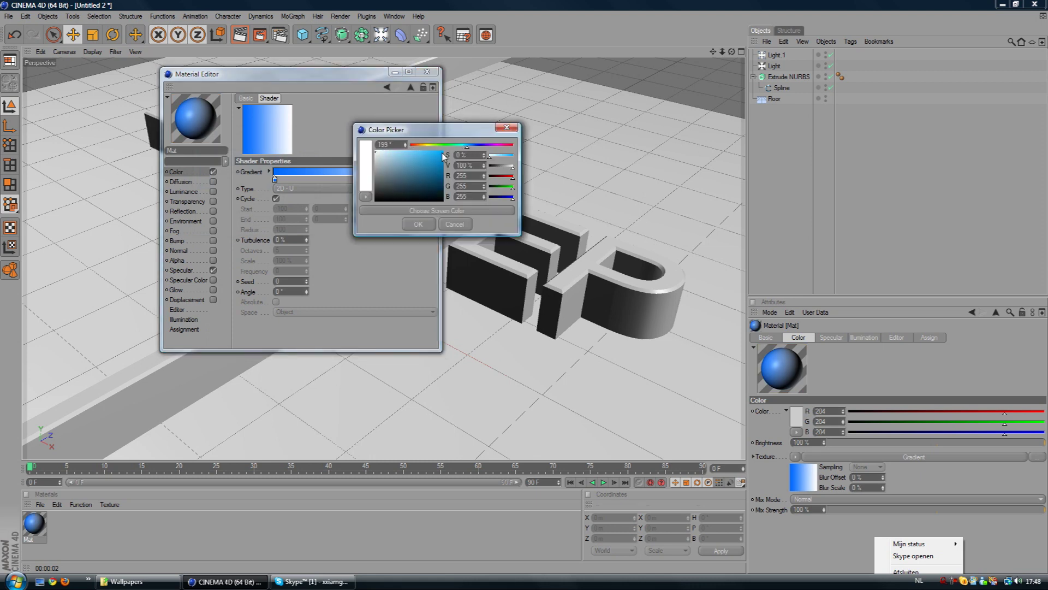
left_click(443, 153)
left_click(418, 223)
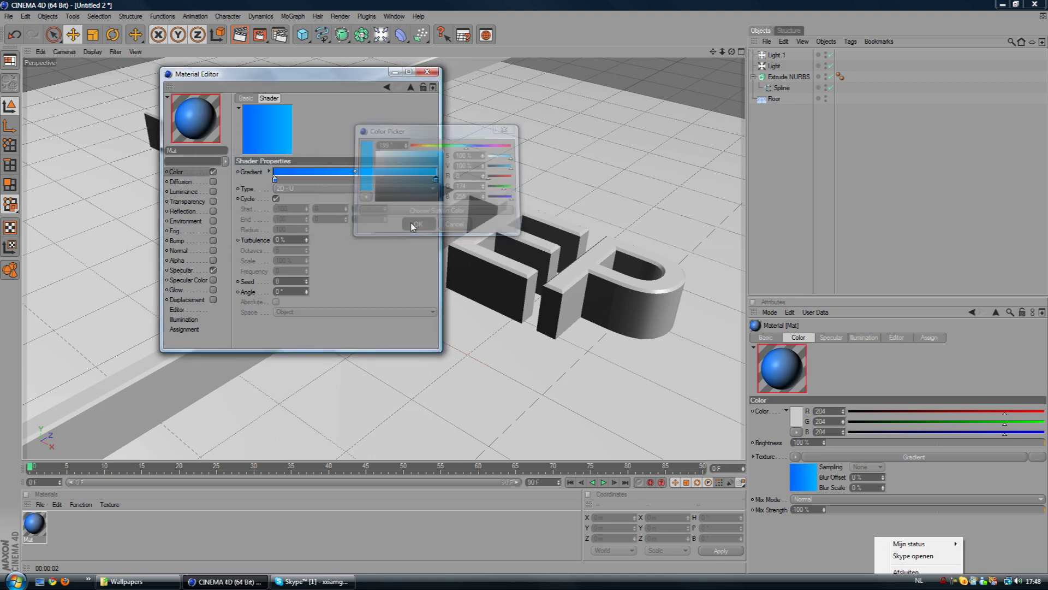
Set specular height to 100% and falloff to -37%.
left_click(185, 270)
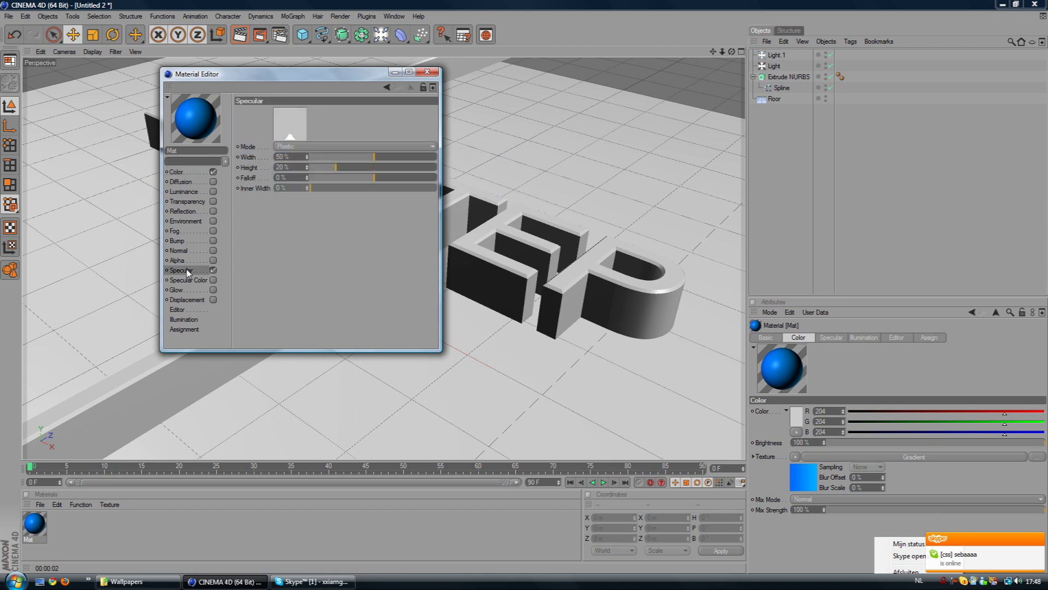
left_click(431, 167)
left_click_drag(374, 177, 345, 176)
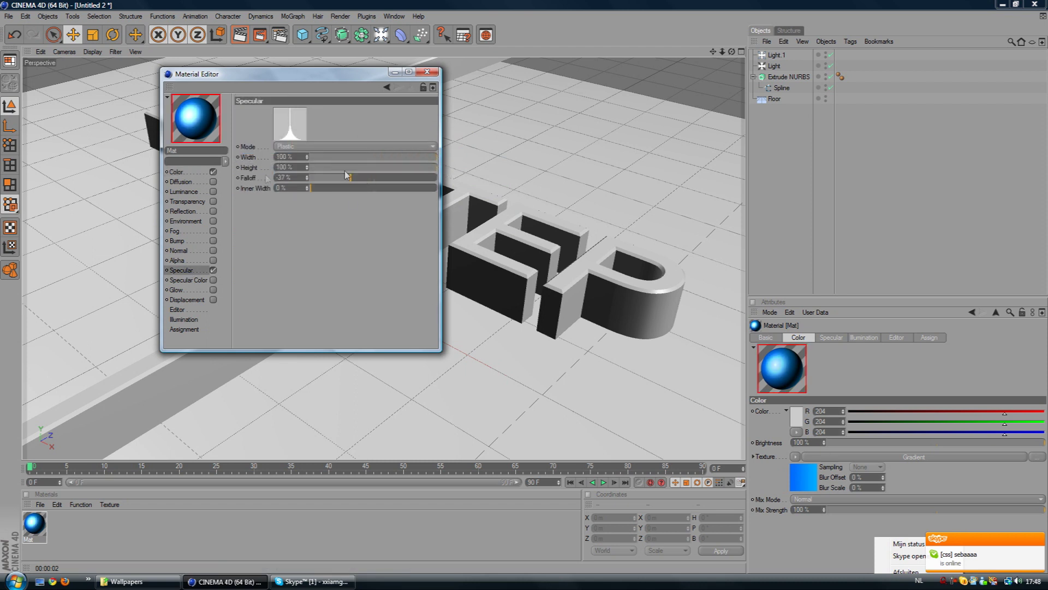
Enable reflection with a Fresnel shader at 73% mix strength.
left_click(182, 211)
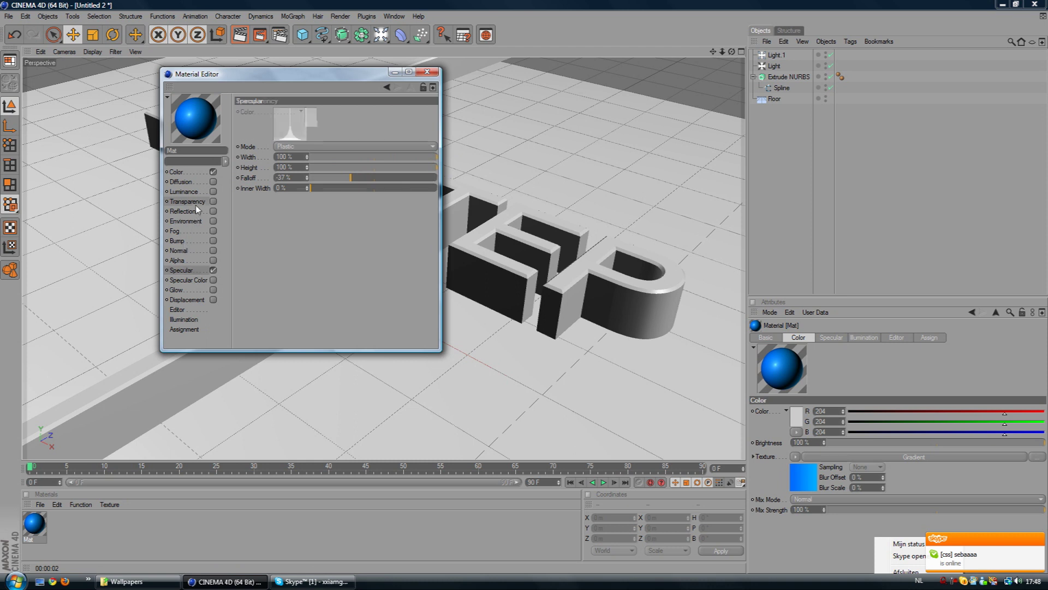
left_click(213, 211)
left_click(283, 167)
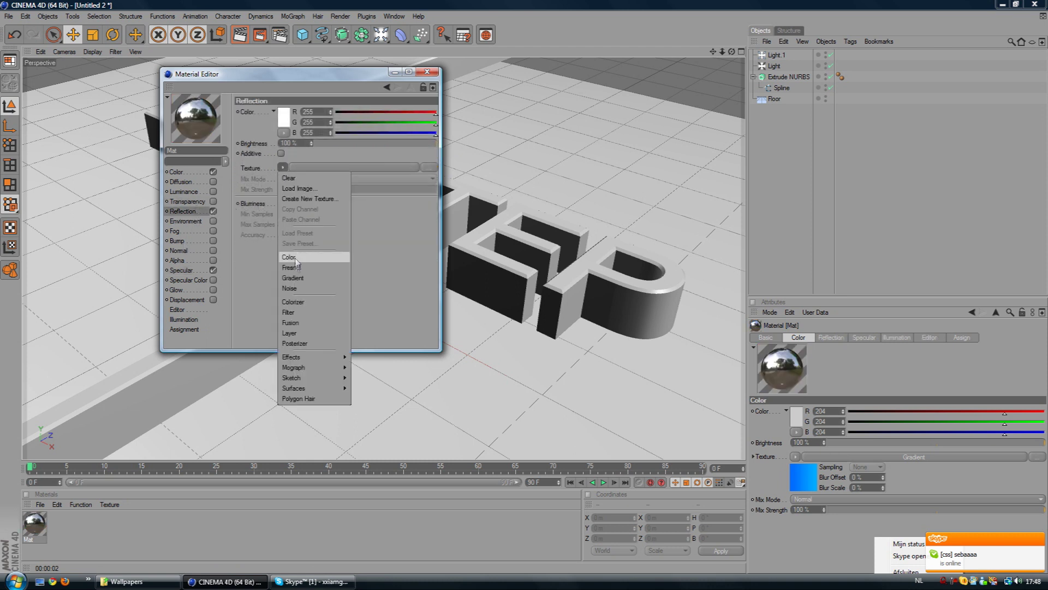
left_click(293, 277)
left_click(355, 167)
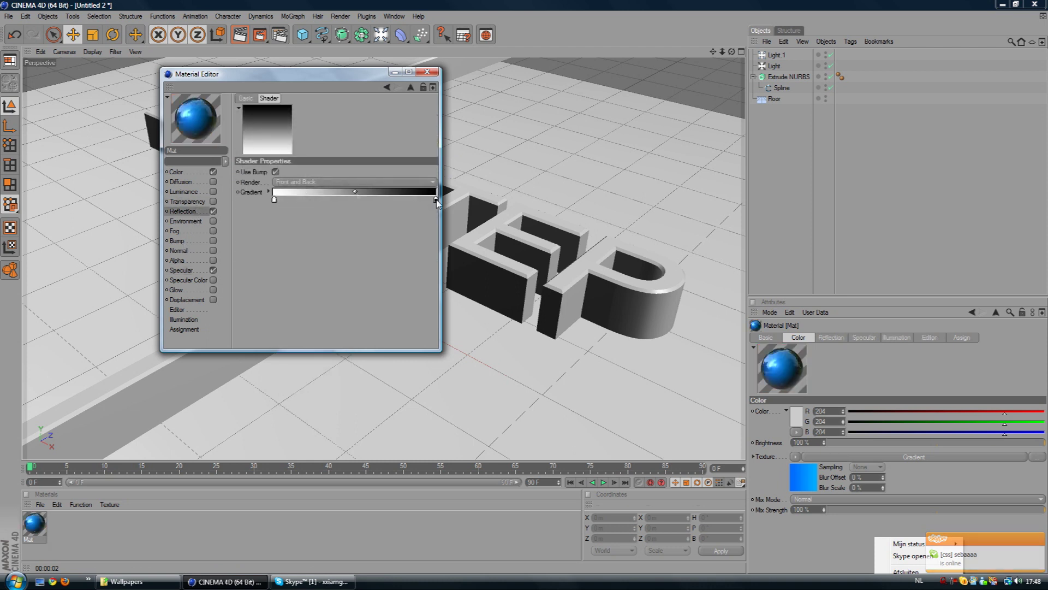
left_click_drag(436, 200, 370, 200)
left_click(184, 211)
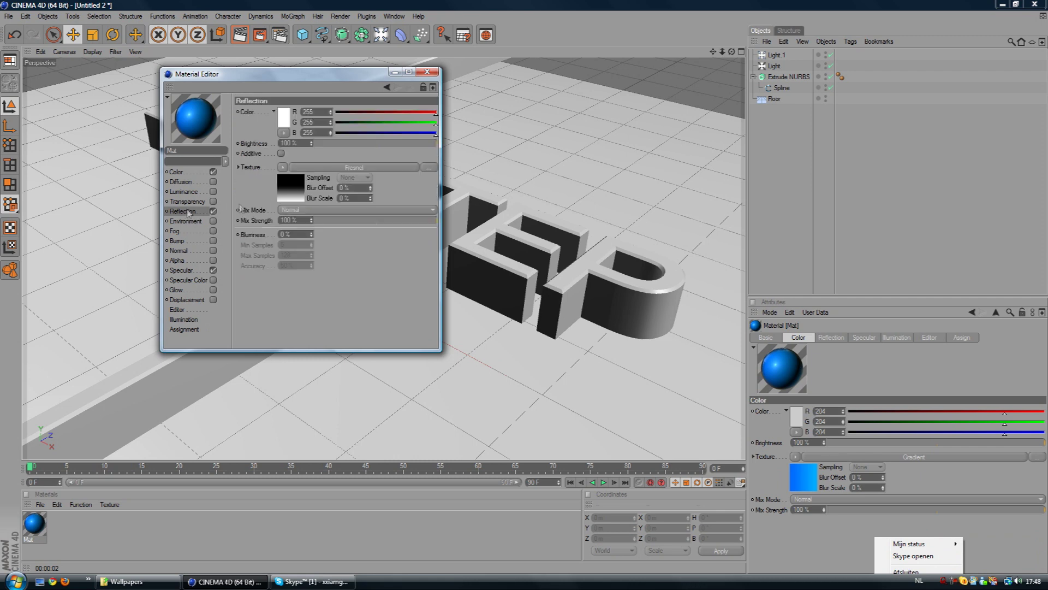
left_click(404, 220)
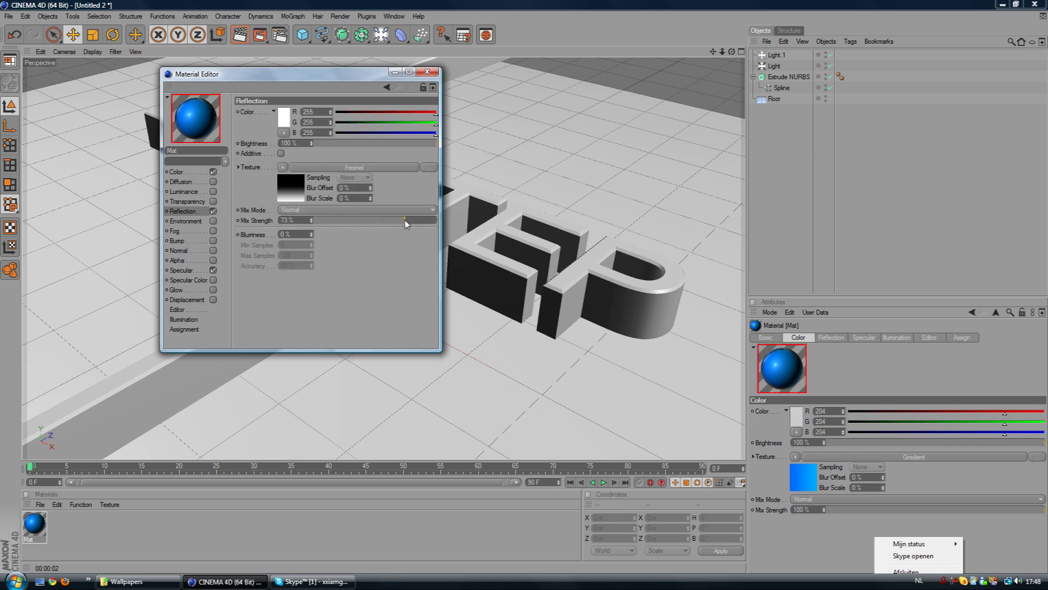
Apply the blue material to the DUBSTEP text, then select the floor.
left_click(427, 72)
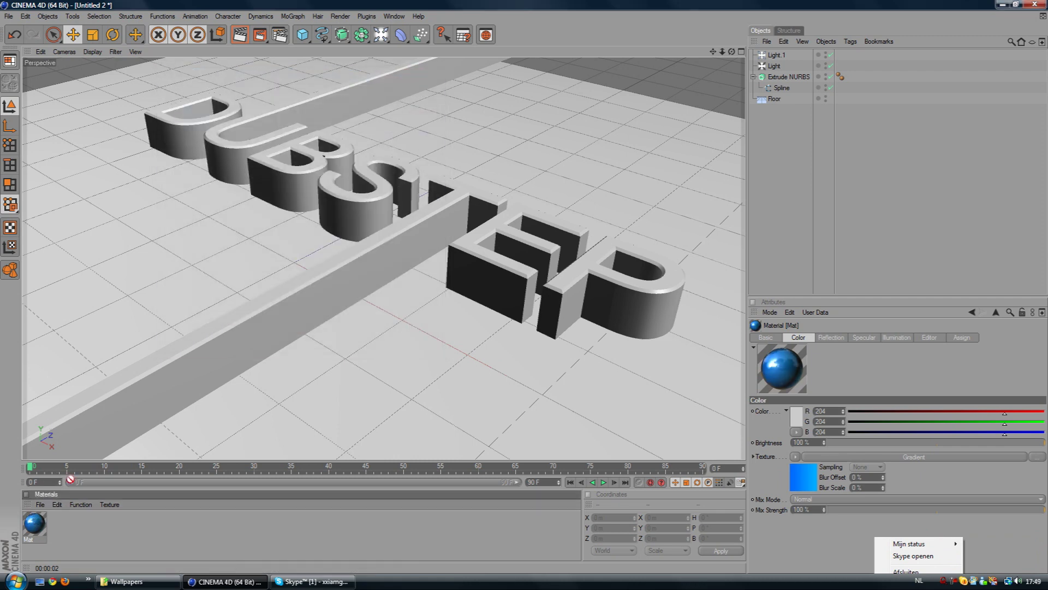
left_click_drag(380, 248, 378, 250)
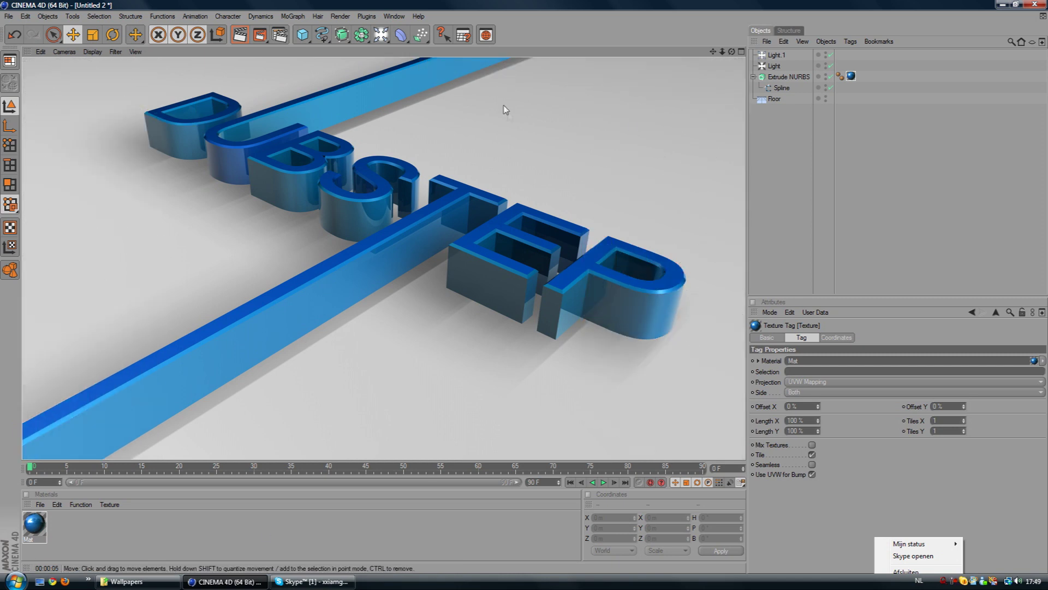
left_click(775, 99)
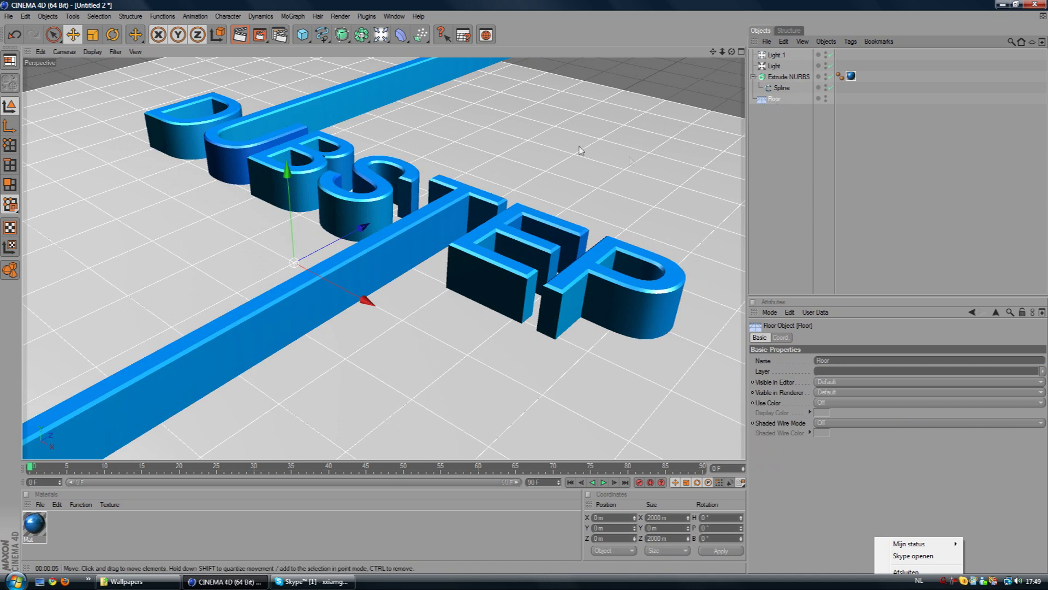
Create a second material, Mat.1, and give its colour channel a Gradient texture.
left_click(40, 505)
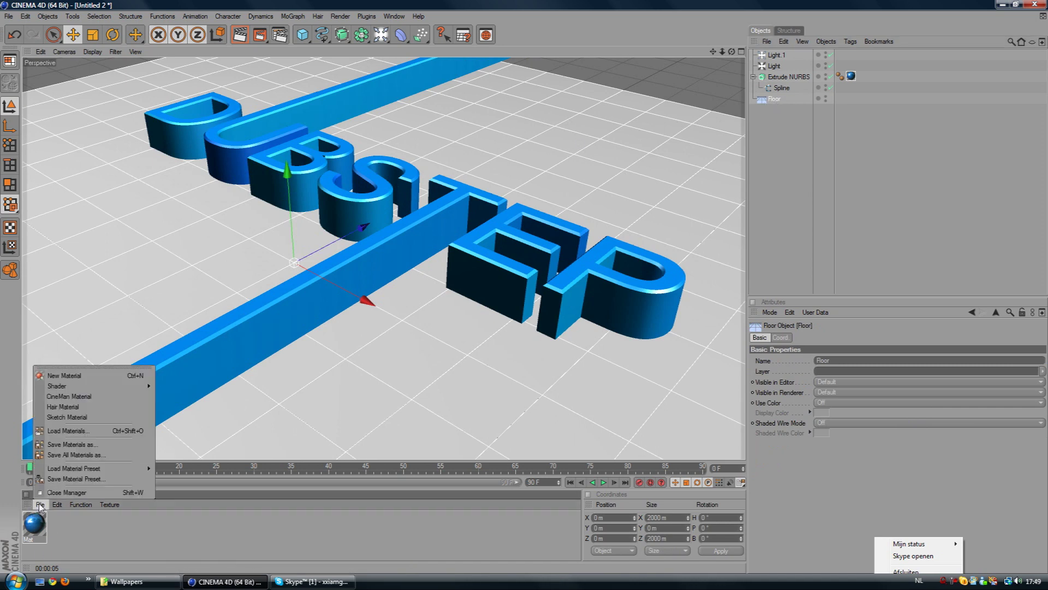
left_click(64, 375)
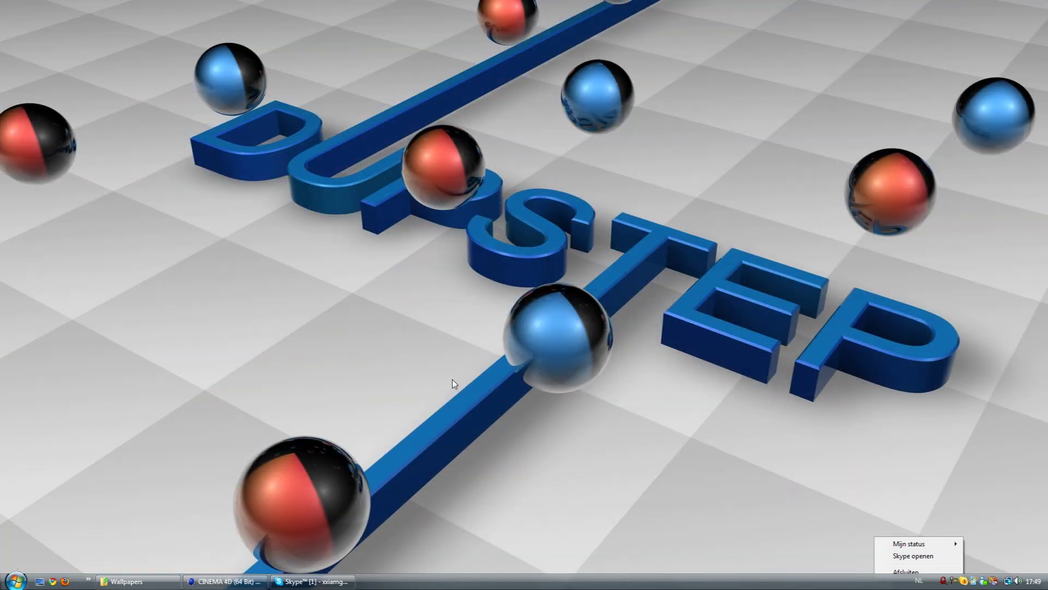
left_click(213, 584)
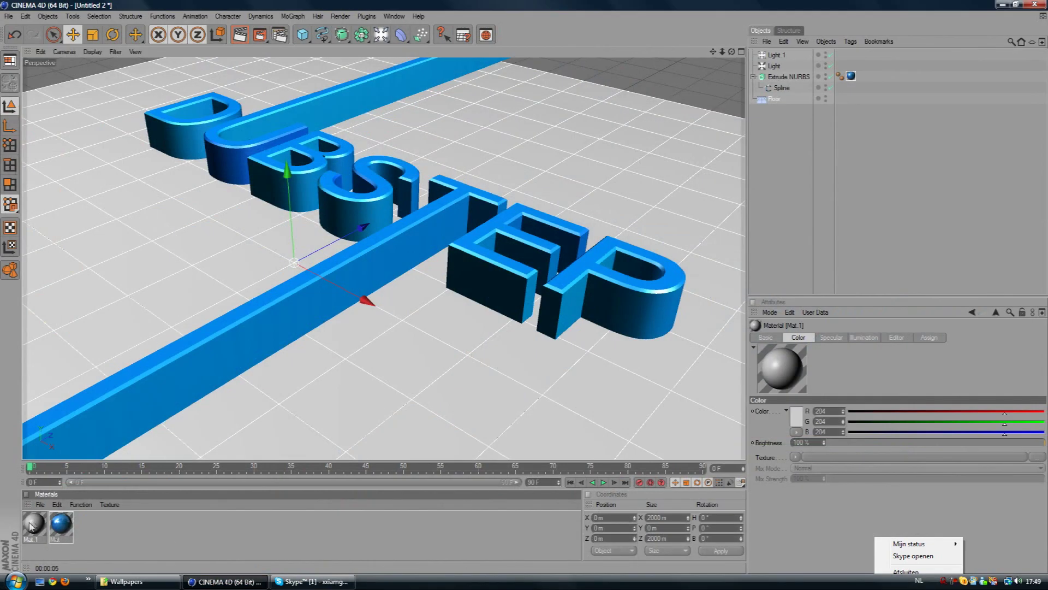
double_click(31, 525)
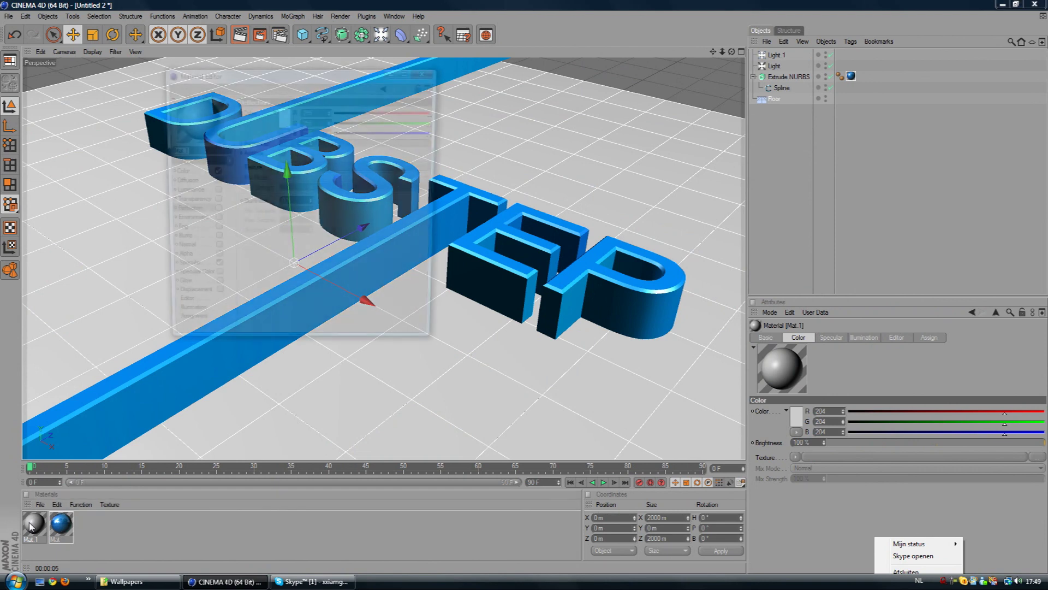
left_click(188, 175)
left_click(281, 157)
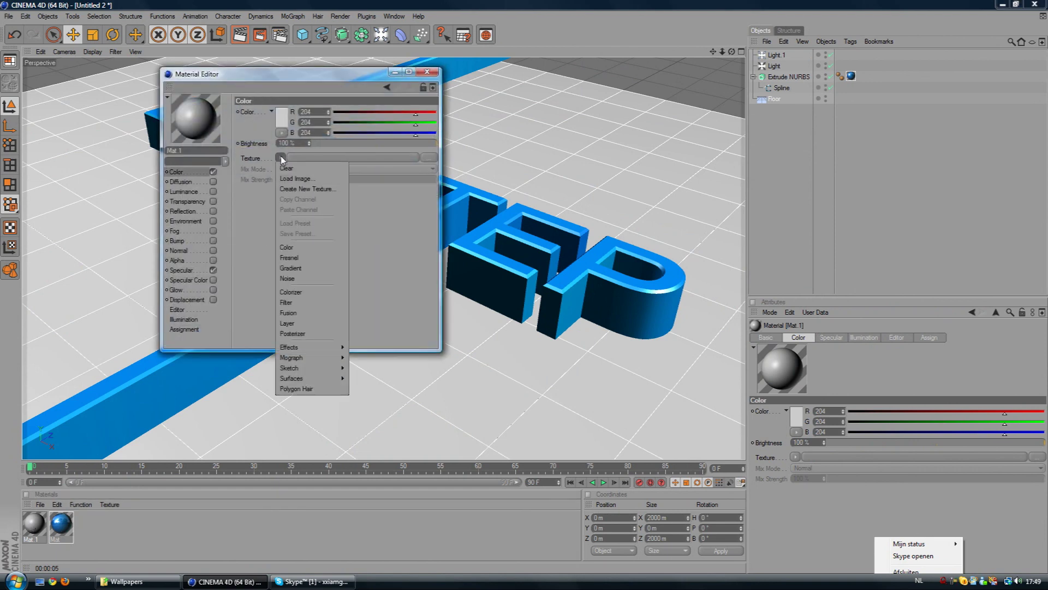
left_click(290, 268)
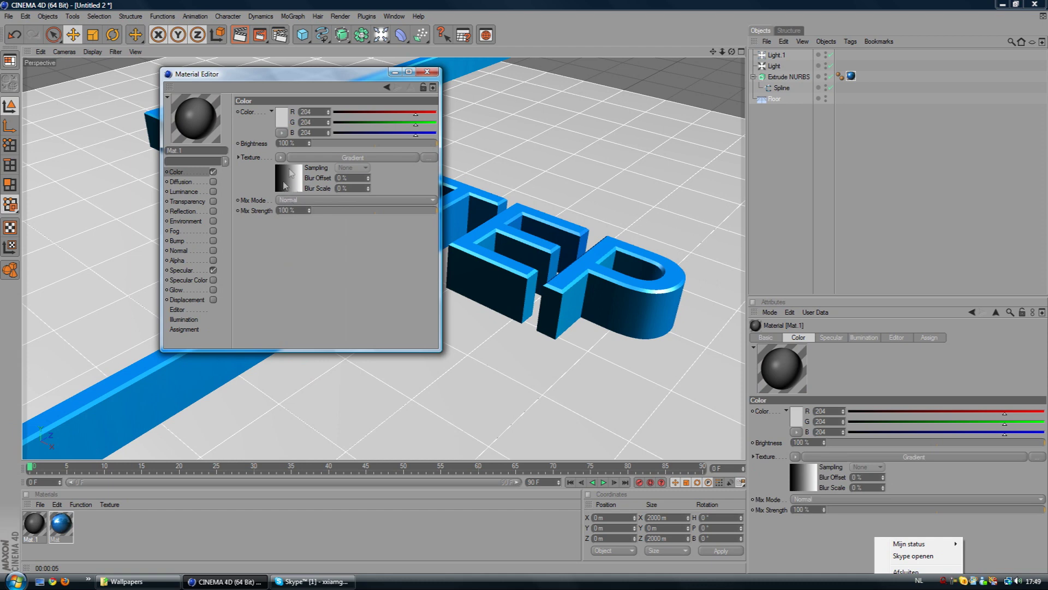
Set the gradient type to 2D - Four Corner and lighten its left knot.
left_click(291, 187)
left_click(293, 188)
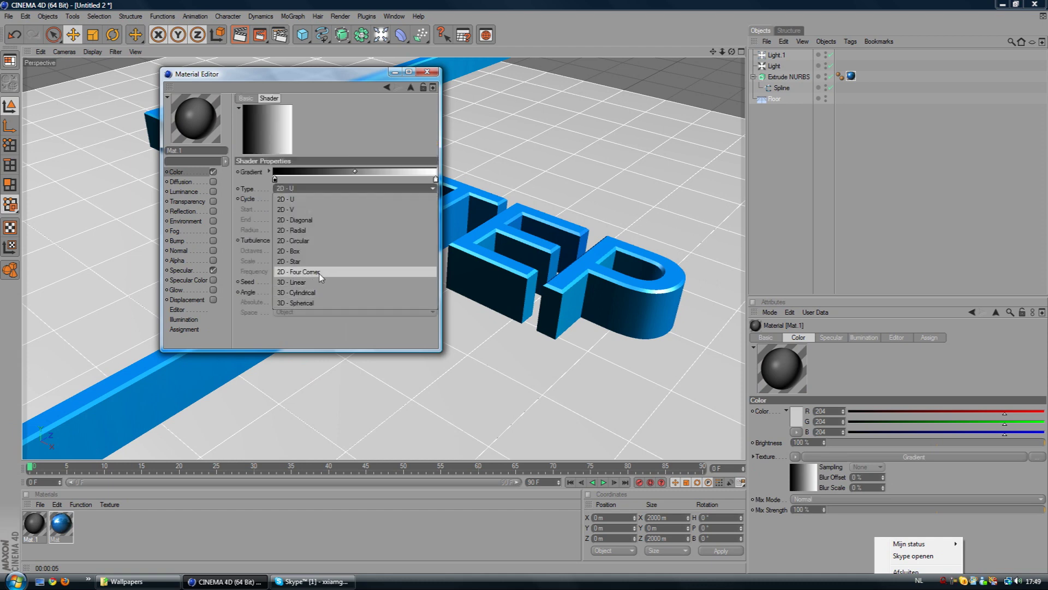
left_click(319, 274)
left_click(310, 189)
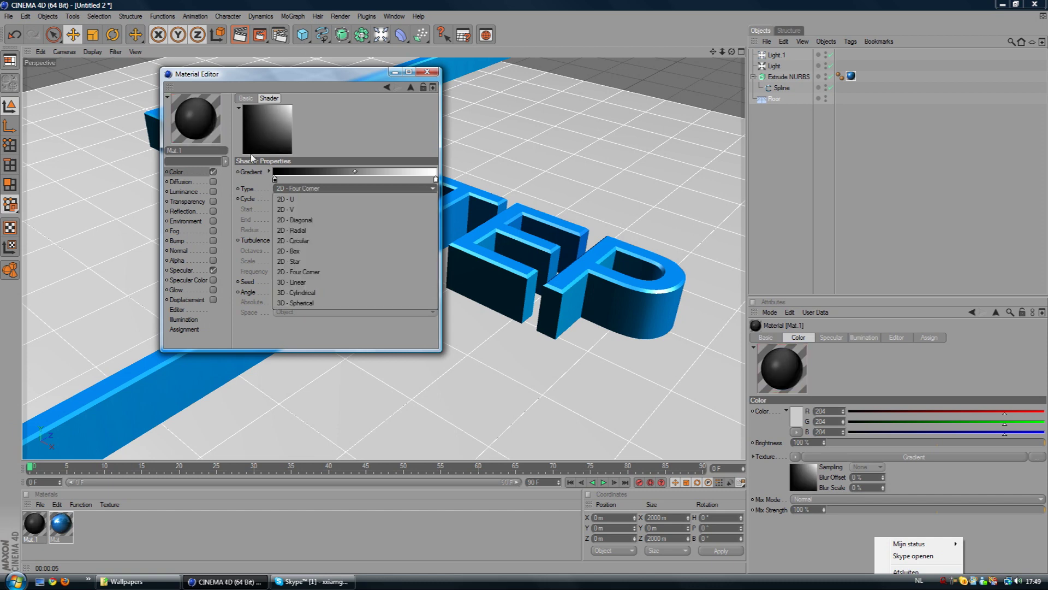
left_click(256, 184)
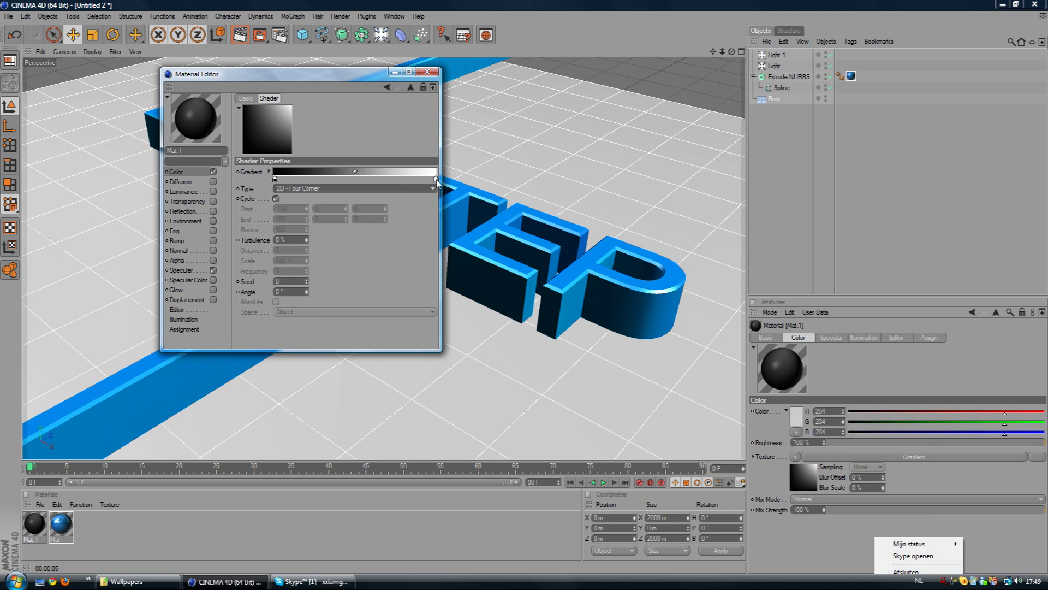
double_click(275, 180)
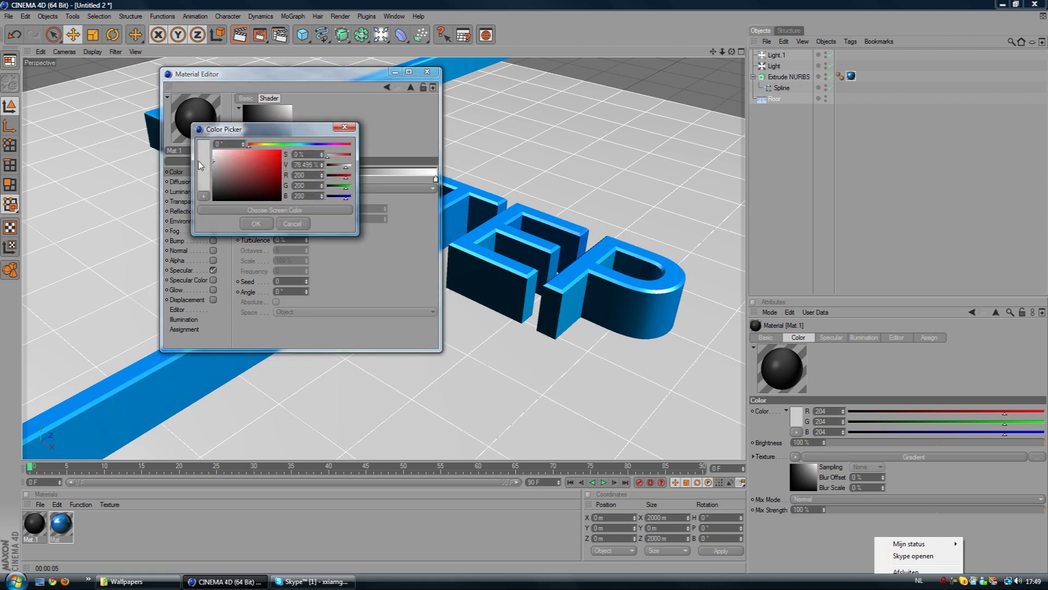
left_click_drag(200, 165, 199, 162)
left_click(269, 224)
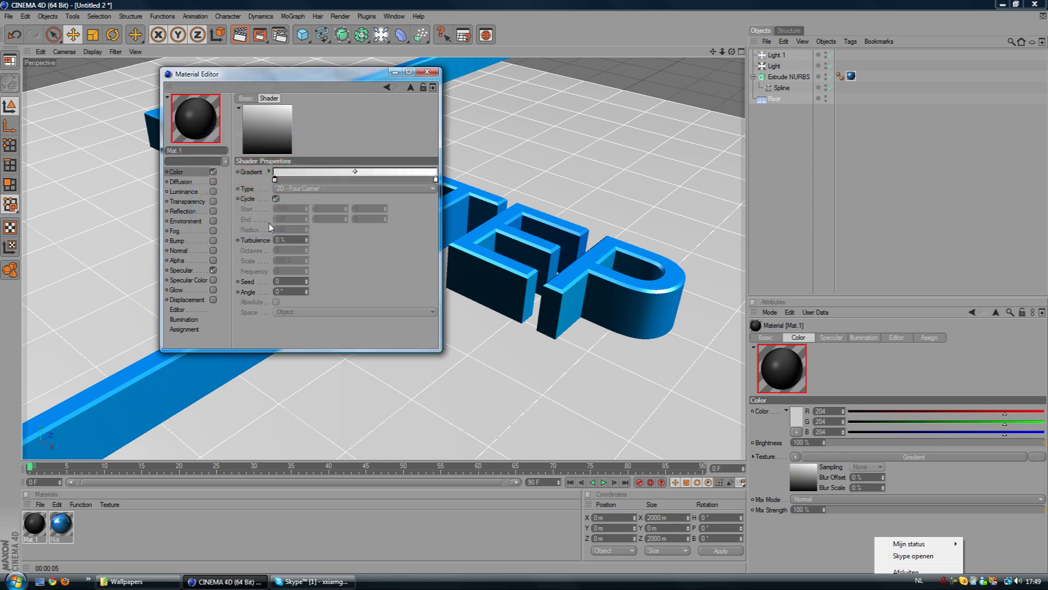
Raise the specular height to 100% and set the falloff to -41%.
left_click(185, 270)
left_click_drag(336, 168, 444, 167)
mouse_move(374, 177)
left_mouse_down()
mouse_move(348, 177)
mouse_move(357, 179)
left_mouse_up()
left_click(185, 212)
Enable reflection with a Fresnel texture that darkens sooner, then apply Mat.1 to the Floor.
left_click(214, 211)
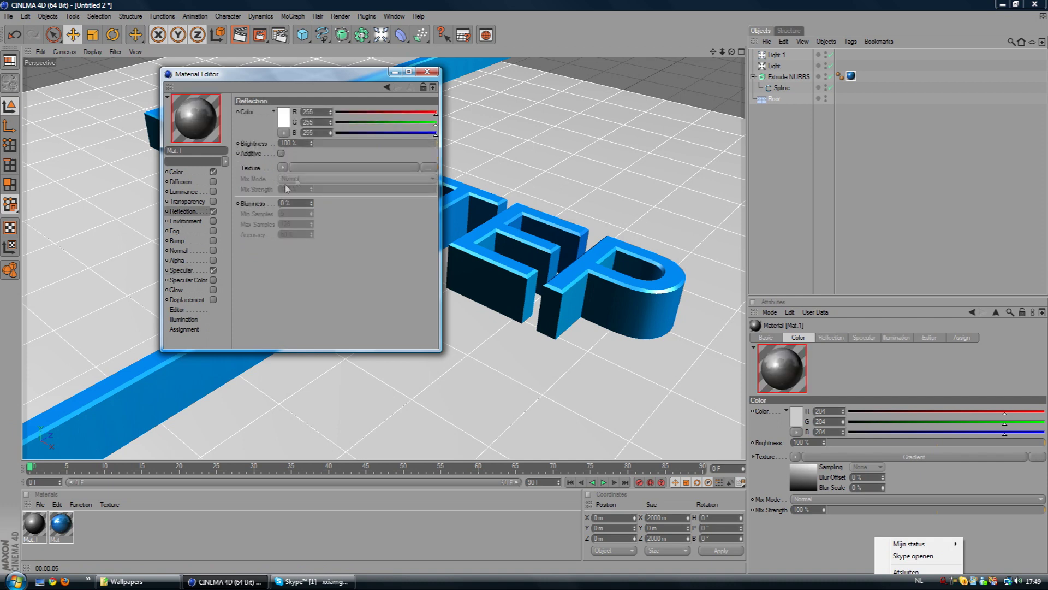
left_click(283, 167)
left_click(292, 278)
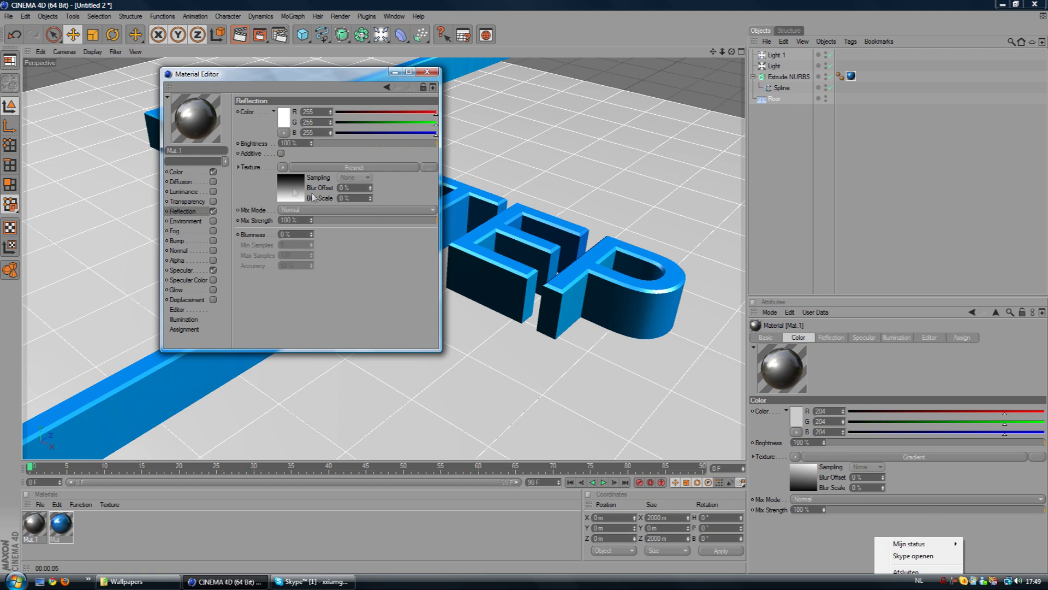
left_click(294, 192)
left_click_drag(436, 201, 355, 205)
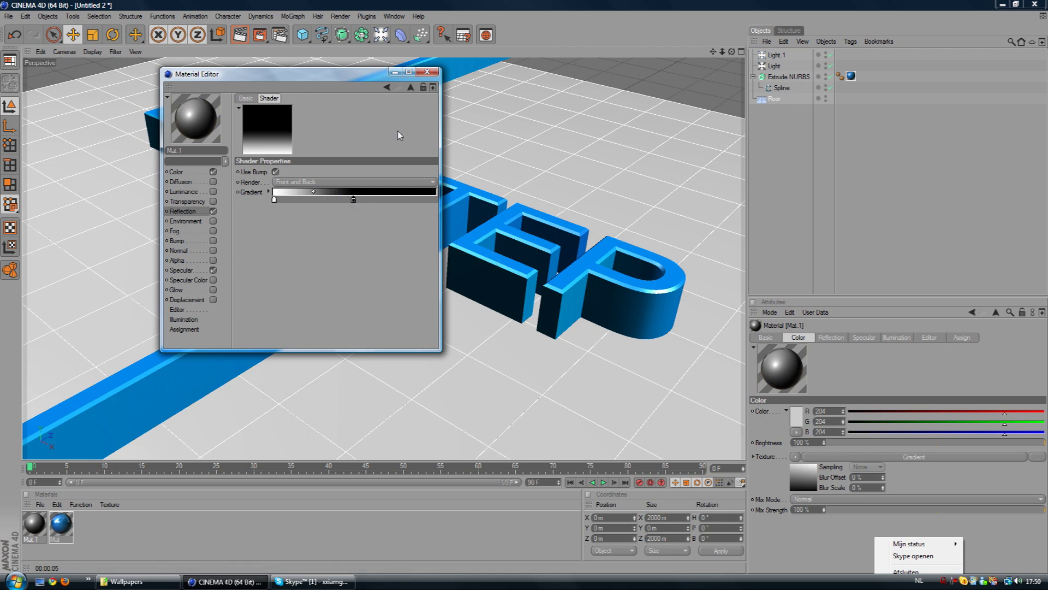
left_click(427, 72)
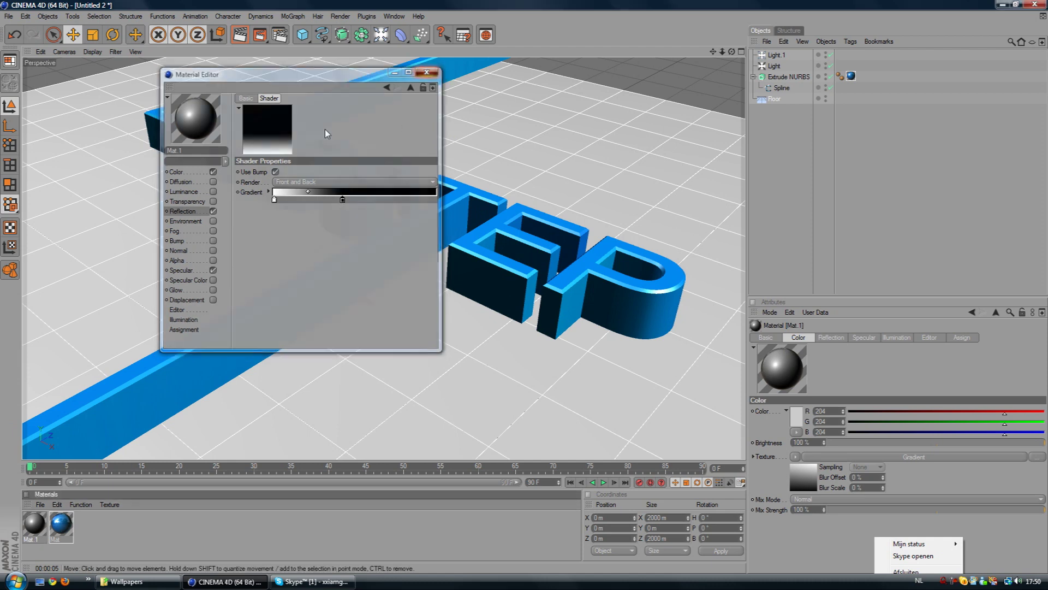
mouse_move(36, 525)
left_mouse_down()
mouse_move(38, 457)
mouse_move(146, 297)
mouse_move(817, 105)
mouse_move(779, 104)
left_mouse_up()
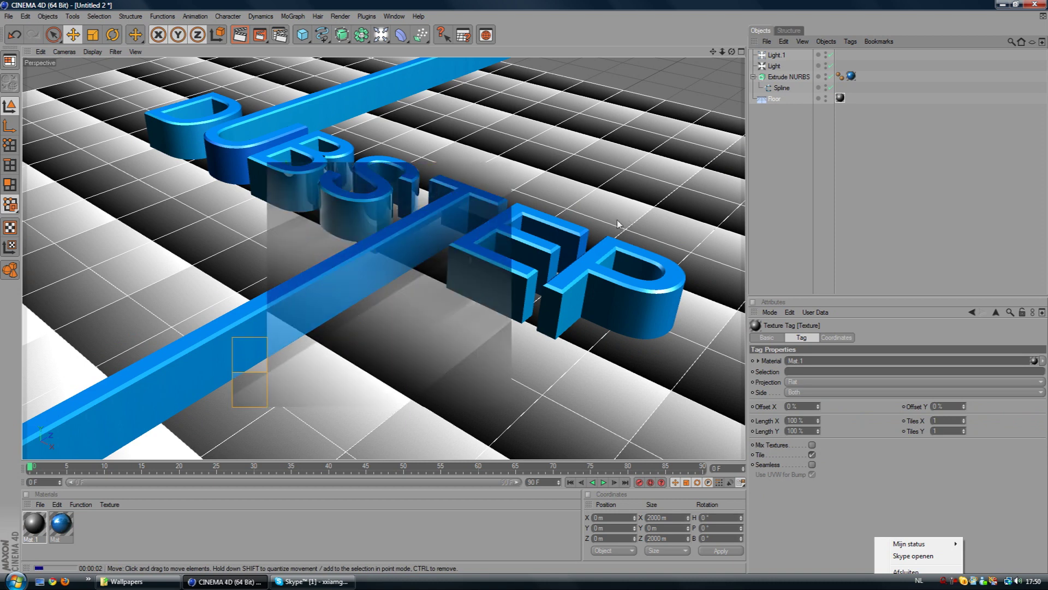
Reopen Mat.1 and inspect its colour gradient properties.
double_click(39, 523)
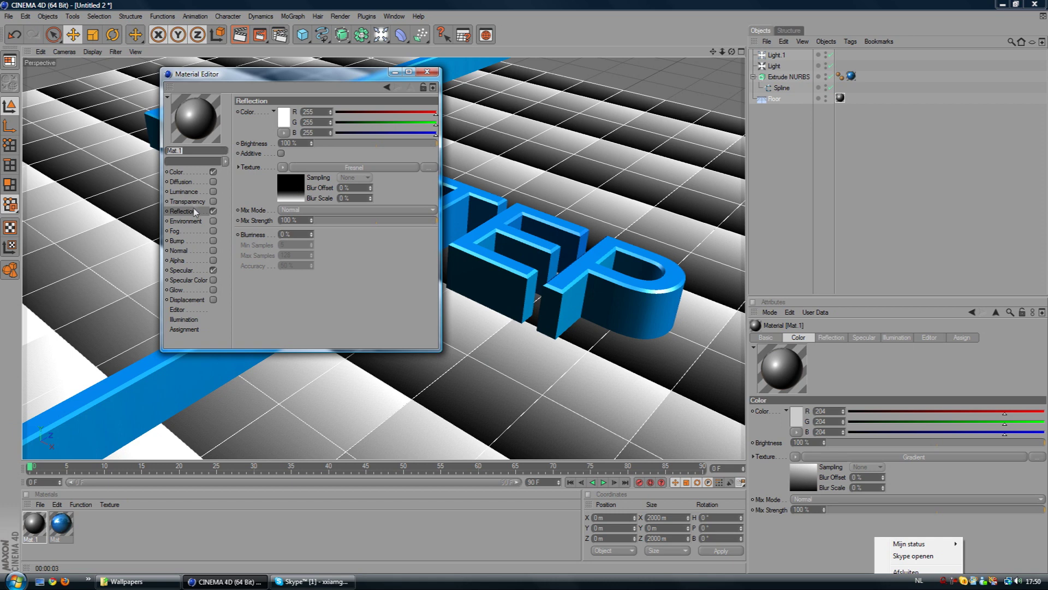
left_click(175, 171)
left_click(292, 180)
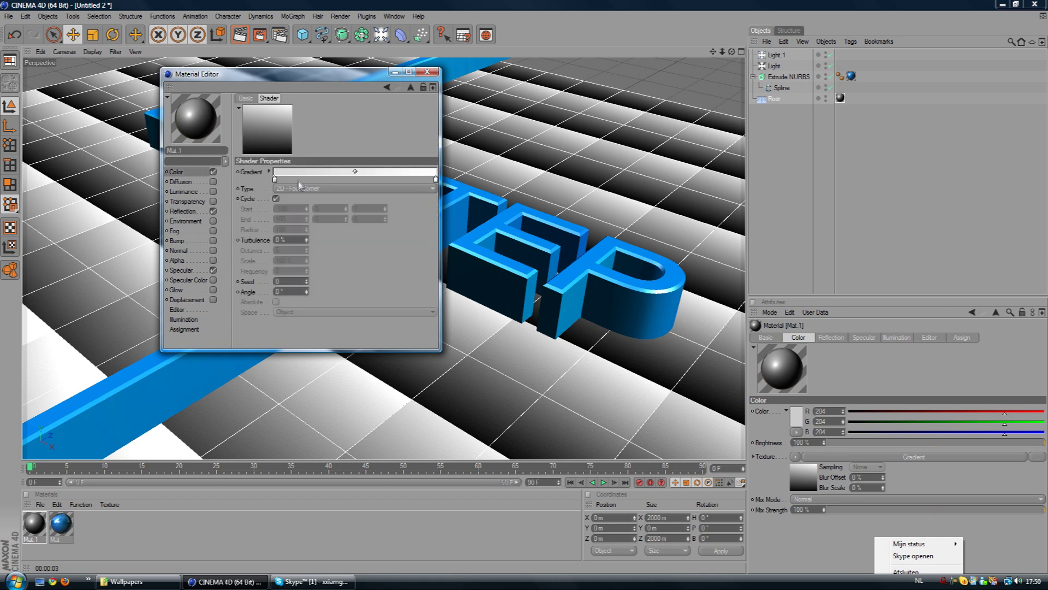
left_click(209, 171)
left_click(289, 179)
left_click(188, 174)
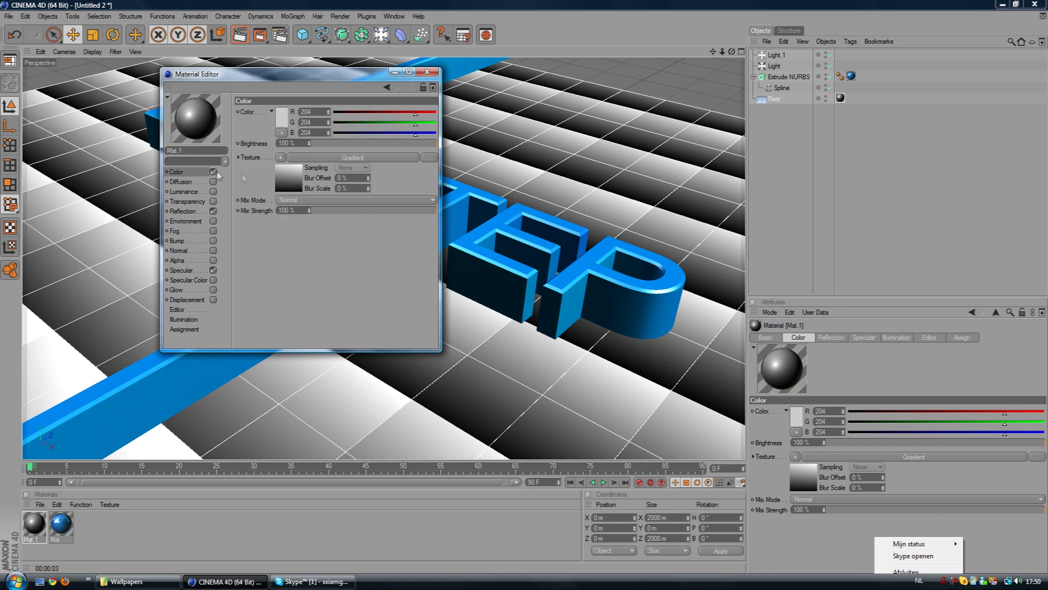
Replace the colour gradient with a Fresnel whose black knot is near-white, then render the view.
left_click(280, 158)
left_click(302, 275)
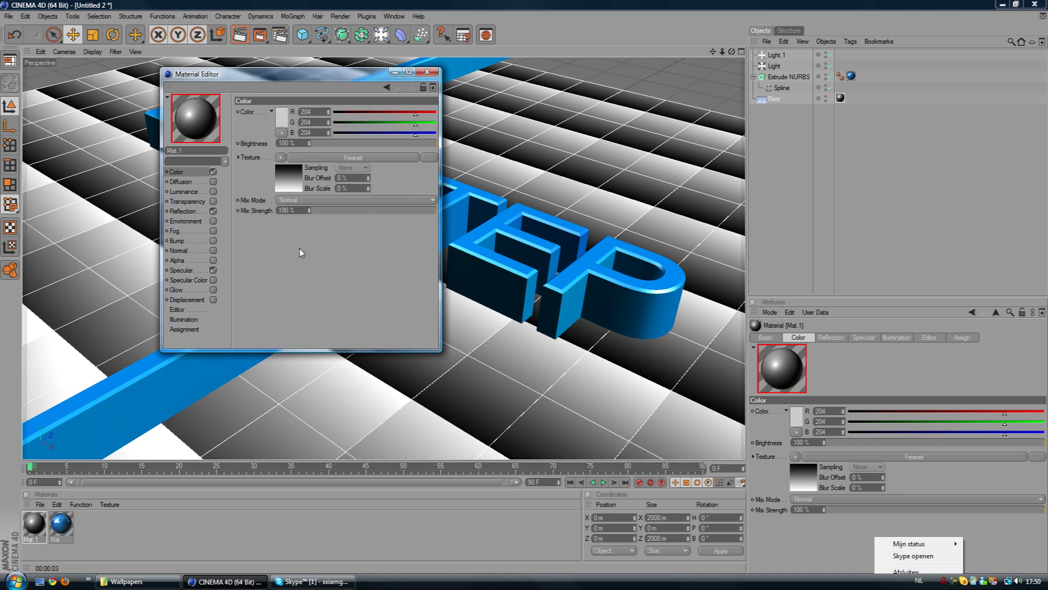
left_click(295, 181)
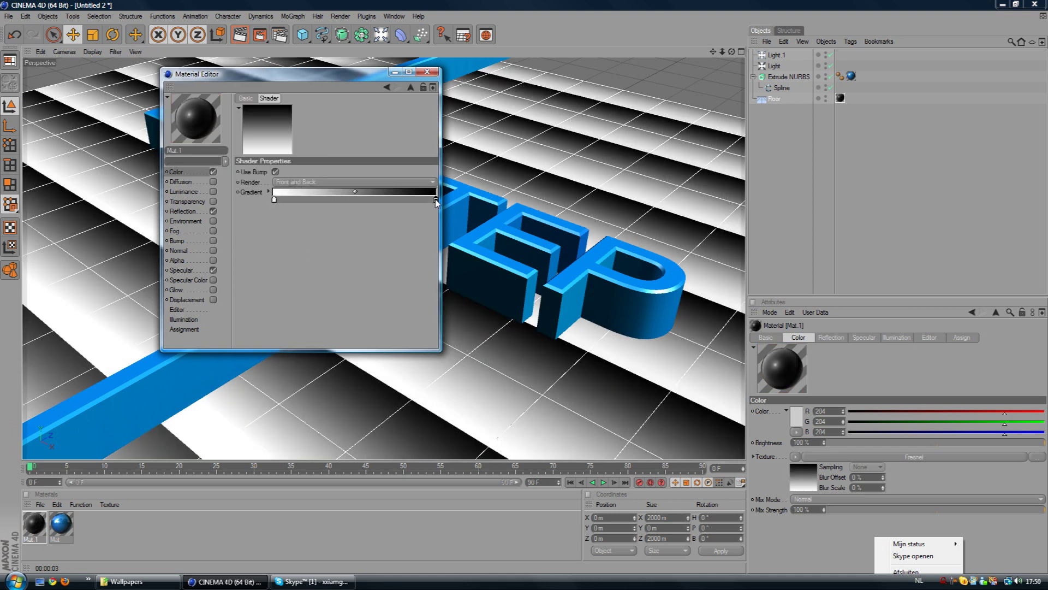
double_click(436, 200)
mouse_move(381, 178)
left_mouse_down()
mouse_move(360, 174)
mouse_move(378, 174)
left_mouse_up()
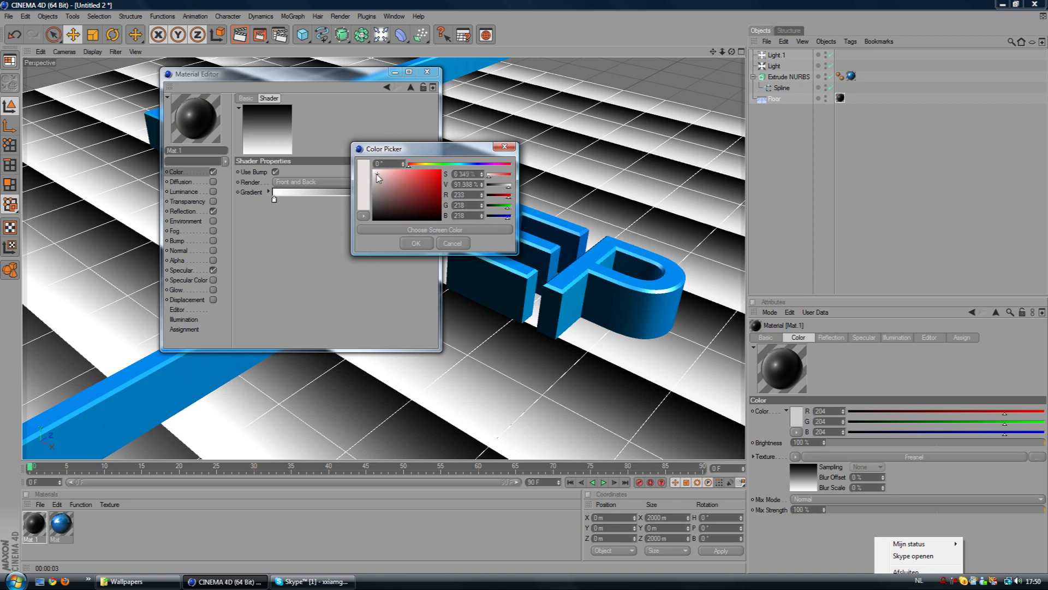
left_click(416, 243)
left_click(427, 72)
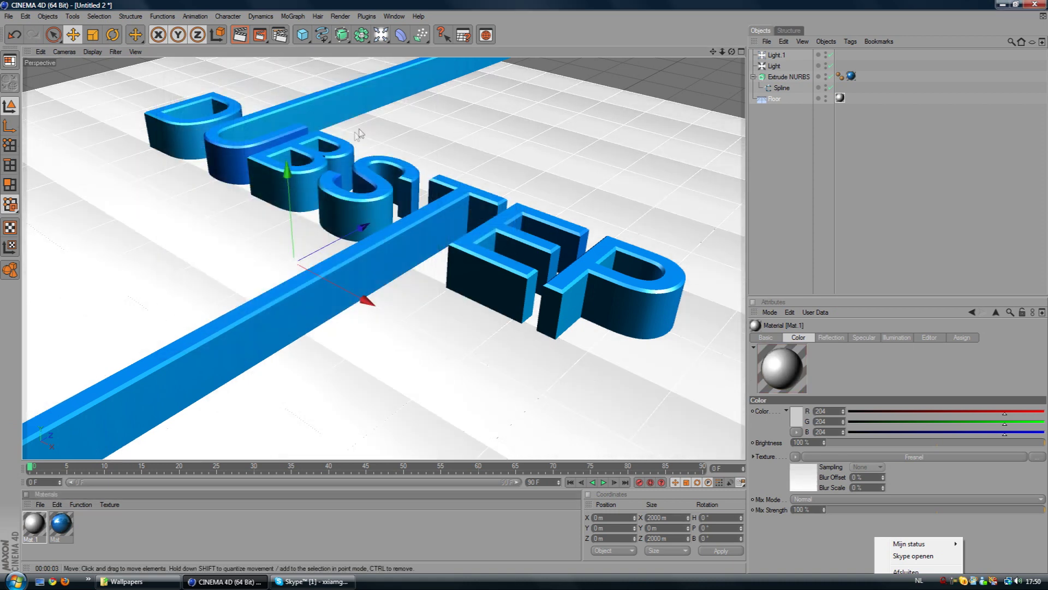
key("ctrl+r")
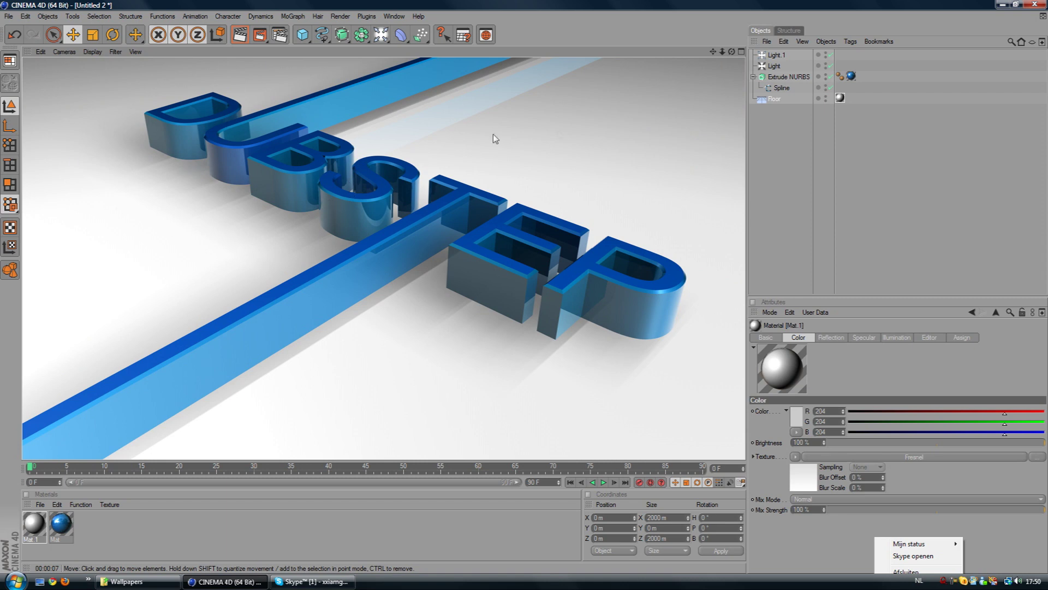
Add a 35 m radius Sphere and raise it to Y 76.609 m beside the letters.
left_click(302, 35)
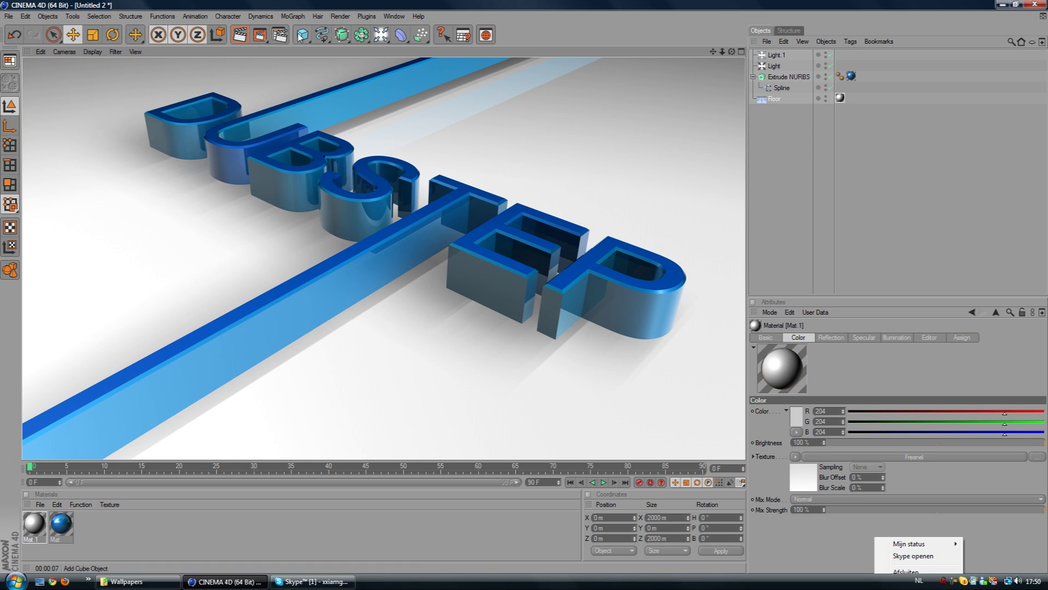
left_click(401, 46)
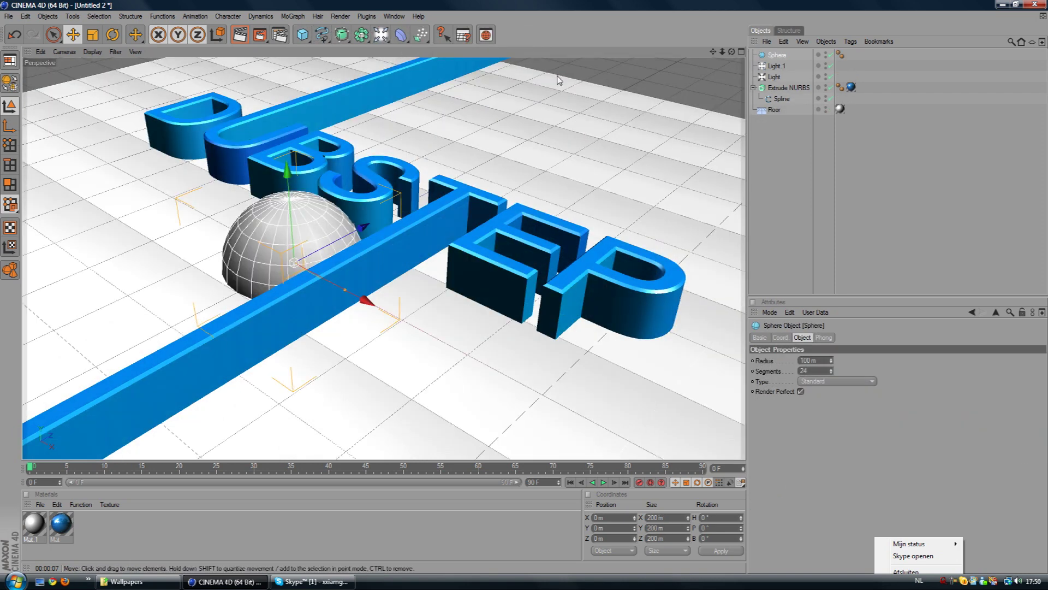
left_click(820, 360)
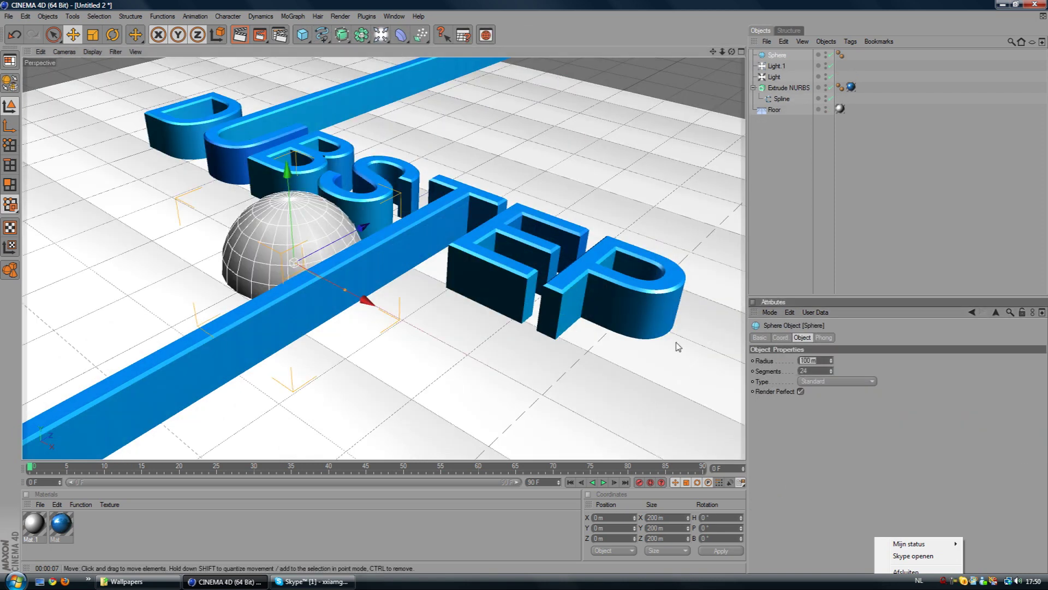
left_click(293, 228)
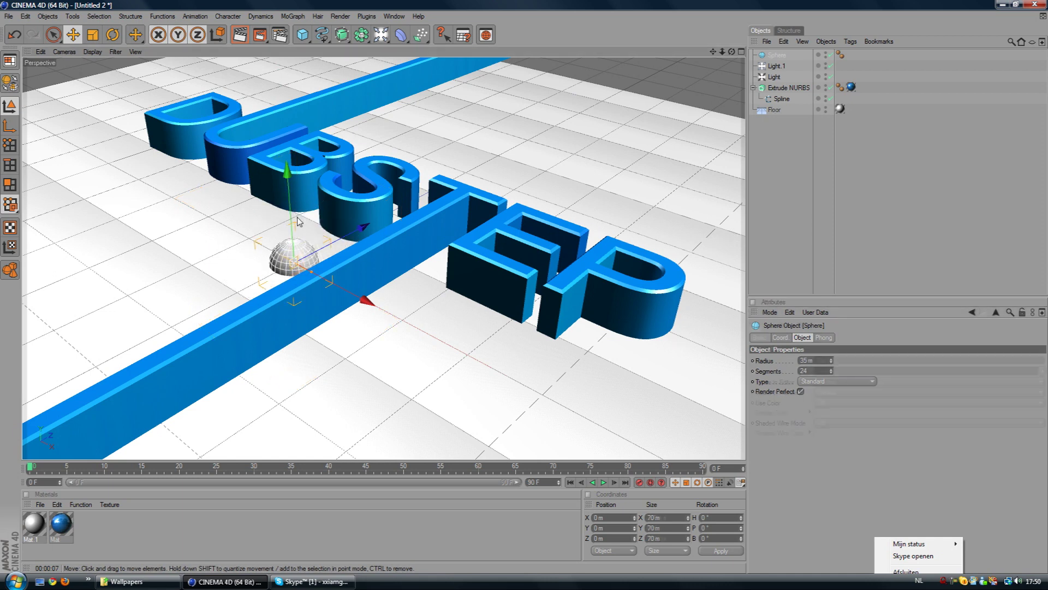
left_click_drag(289, 226, 290, 224)
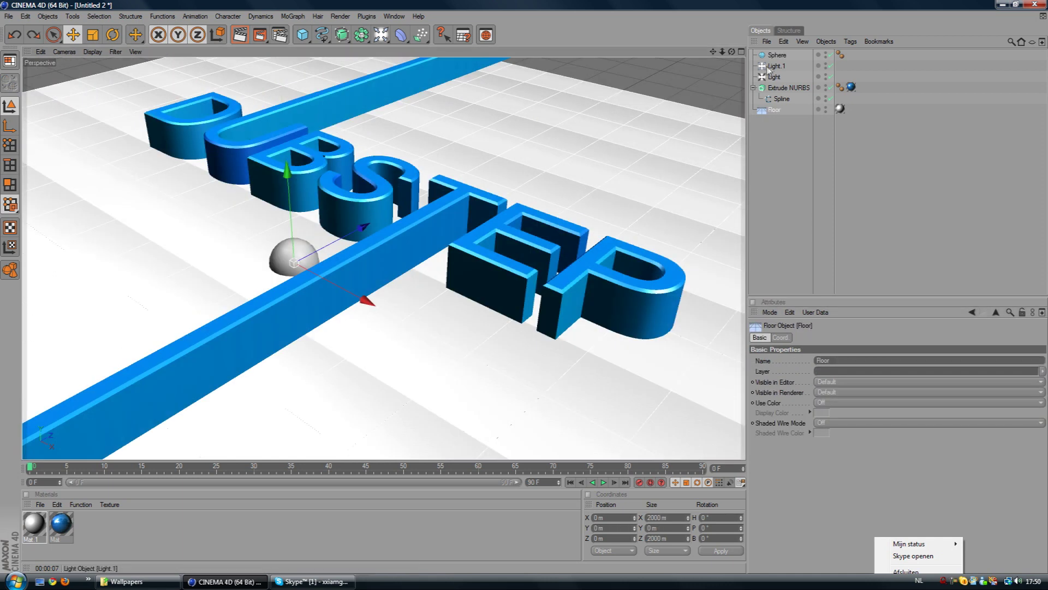
left_click(777, 55)
left_click_drag(290, 210, 289, 164)
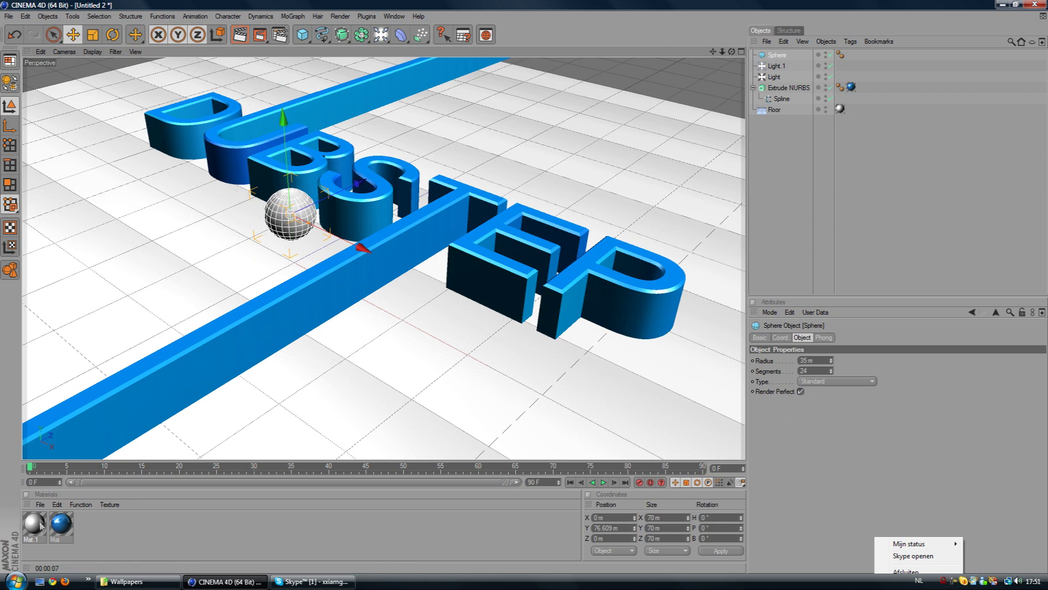
Create Mat.2 with 100% specular height, lower falloff and Fresnel reflection.
left_click(40, 504)
left_click(55, 375)
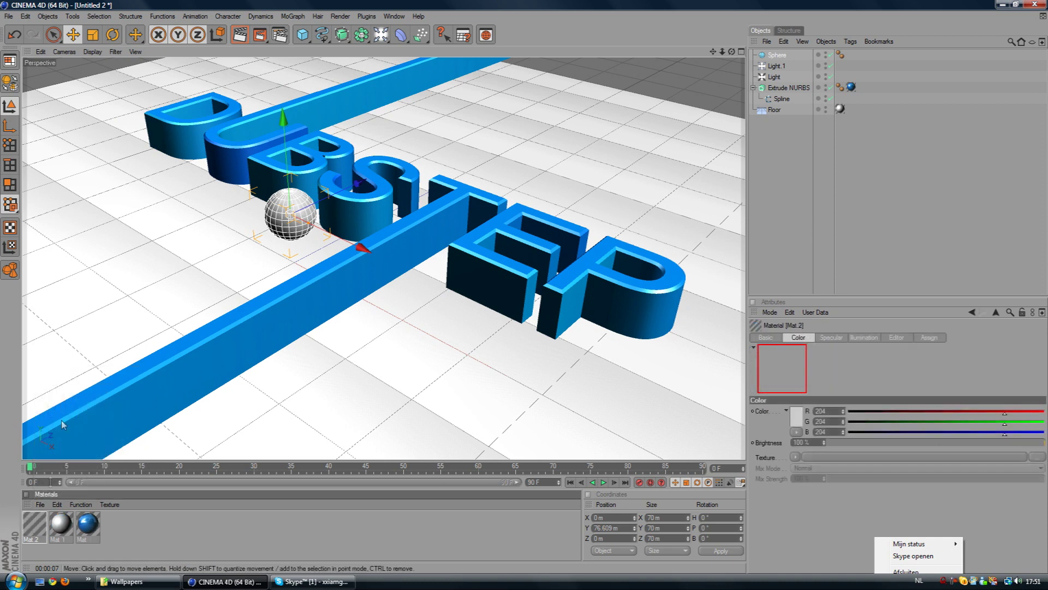
double_click(35, 526)
left_click(180, 270)
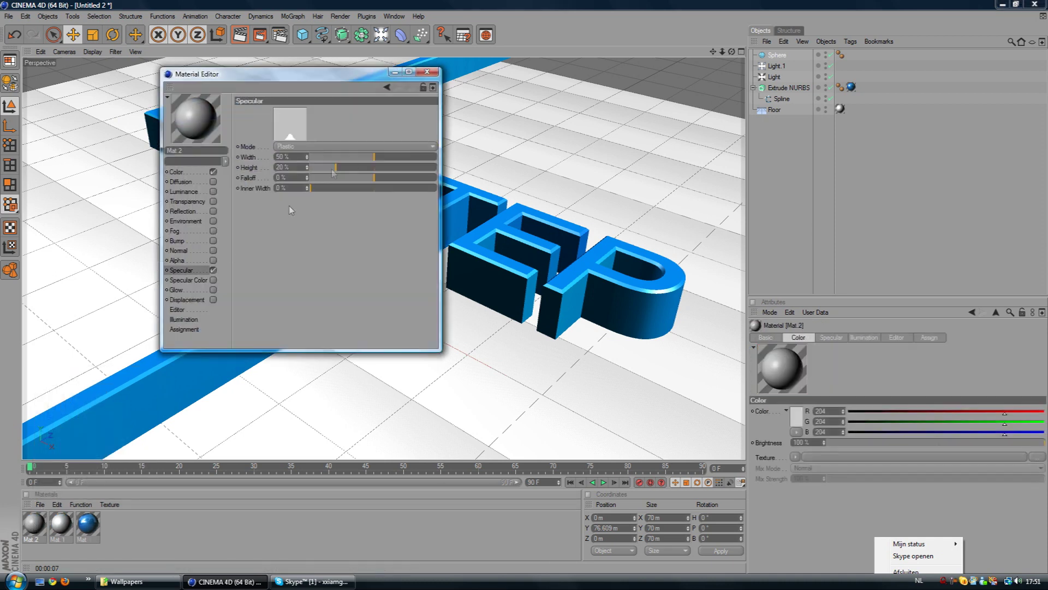
left_click_drag(420, 167, 445, 168)
left_click(356, 178)
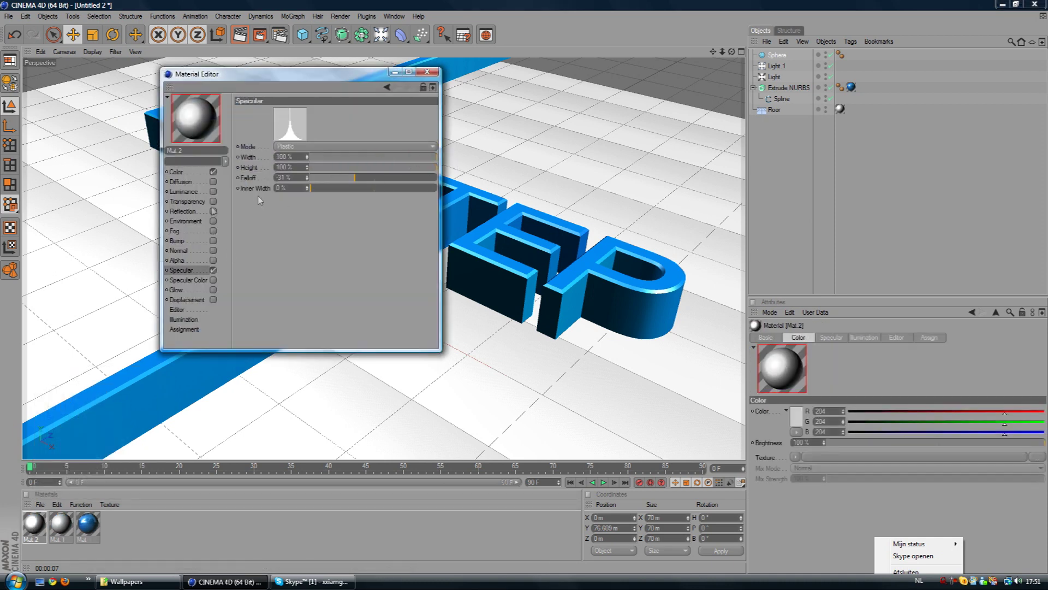
left_click(185, 221)
left_click(185, 211)
left_click(213, 211)
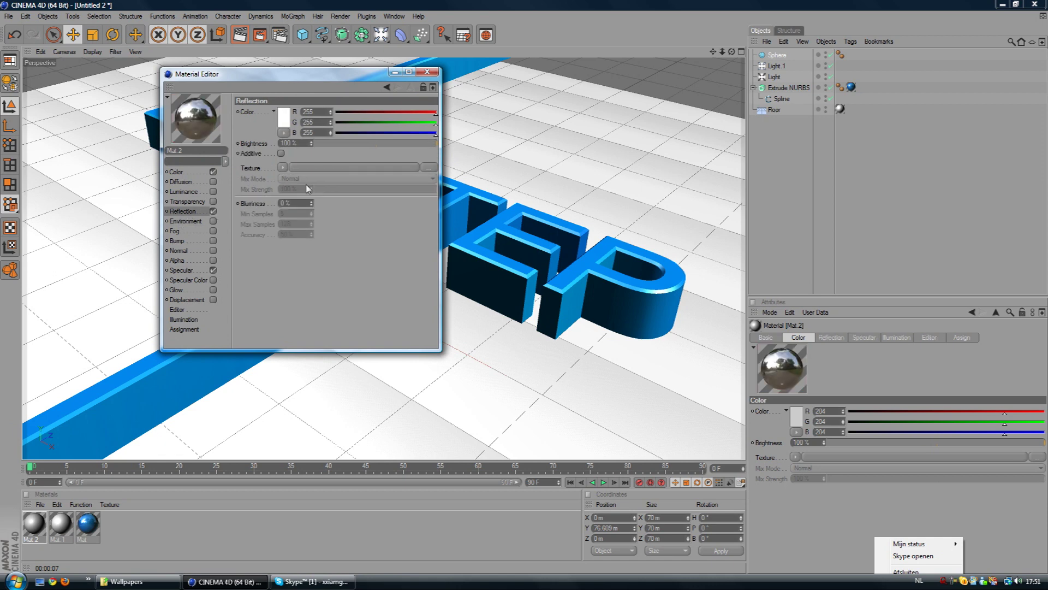
left_click(282, 167)
left_click(291, 267)
Give the colour a Gradient with black end stops and two added middle stops.
left_click(189, 171)
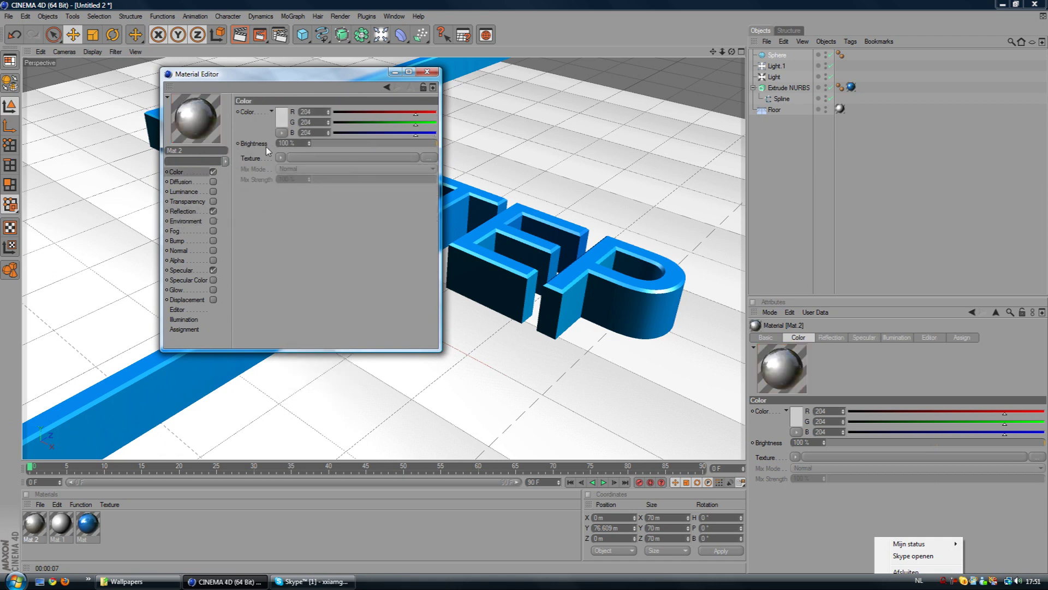
left_click(283, 157)
left_click(292, 268)
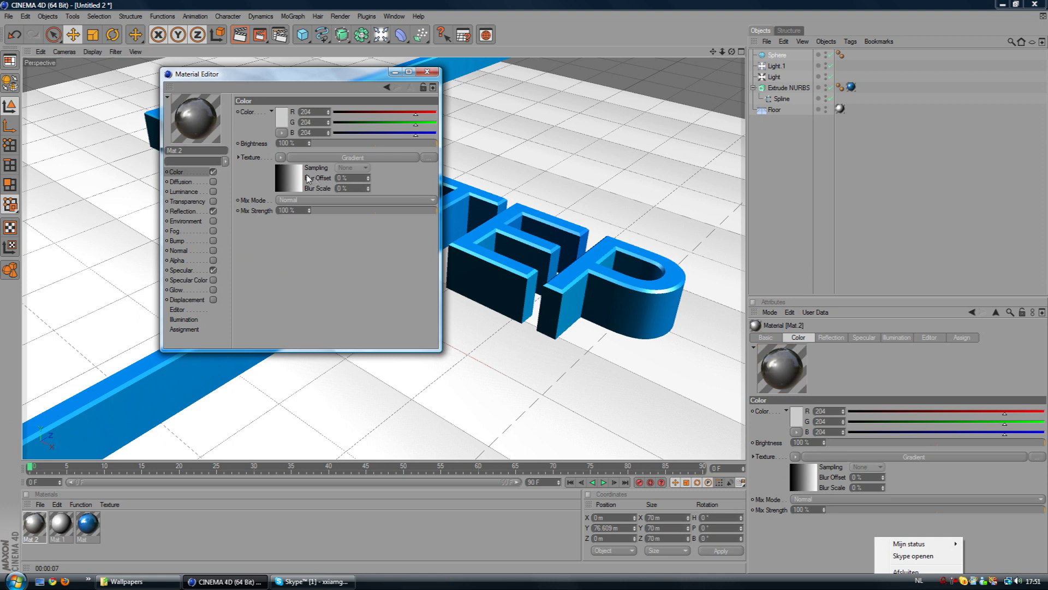
left_click(295, 180)
left_click_drag(274, 180, 334, 179)
left_click_drag(435, 179, 314, 218)
double_click(383, 180)
left_click(358, 222)
left_click(327, 180)
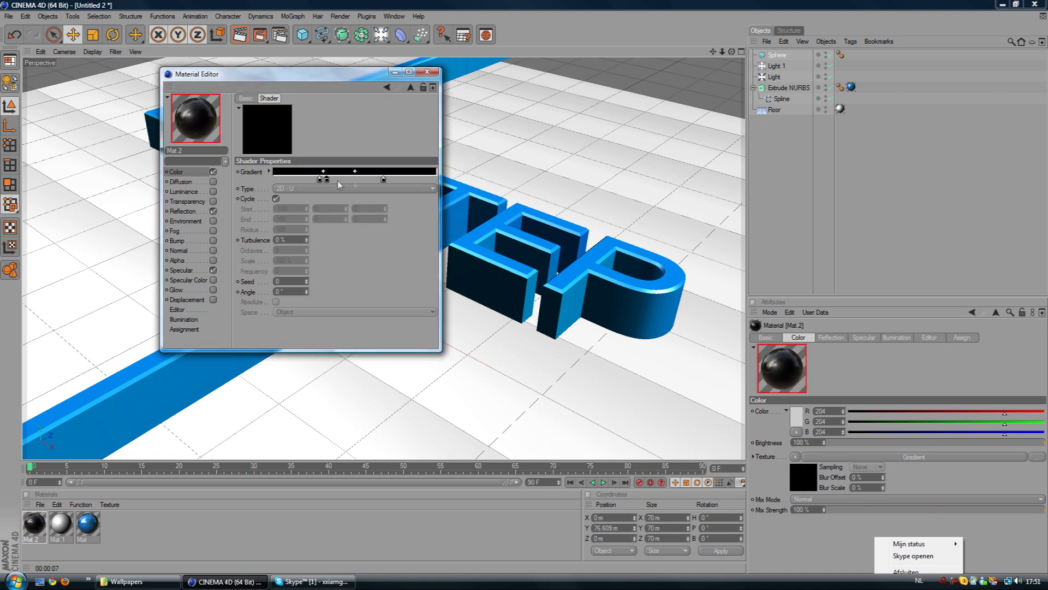
left_click(375, 181)
left_click_drag(375, 182, 324, 183)
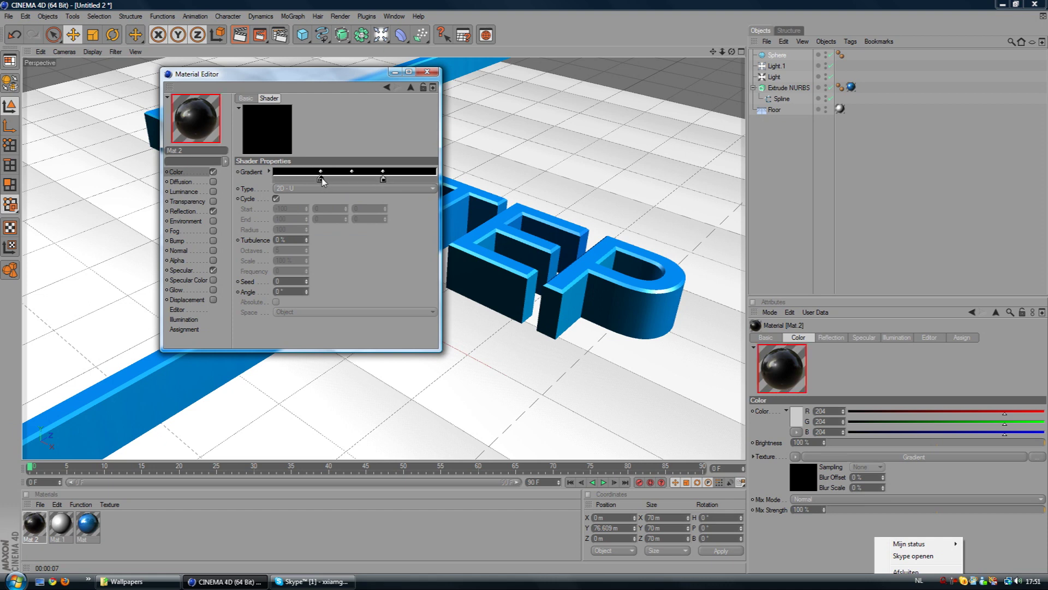
Colour both middle gradient stops blue for a black-blue-blue-black stripe.
double_click(322, 179)
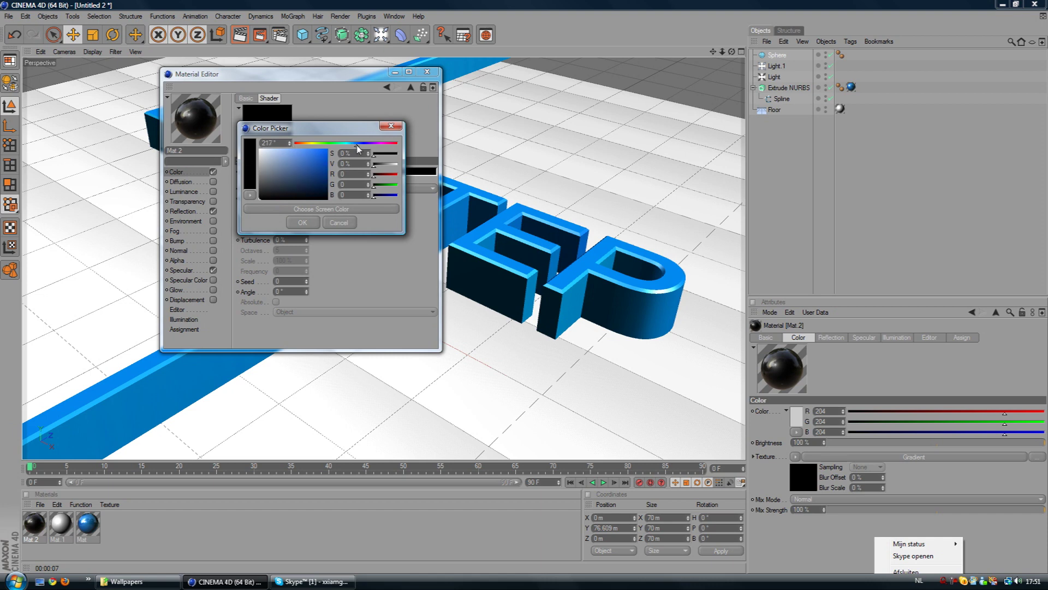
left_click(321, 156)
left_click(302, 222)
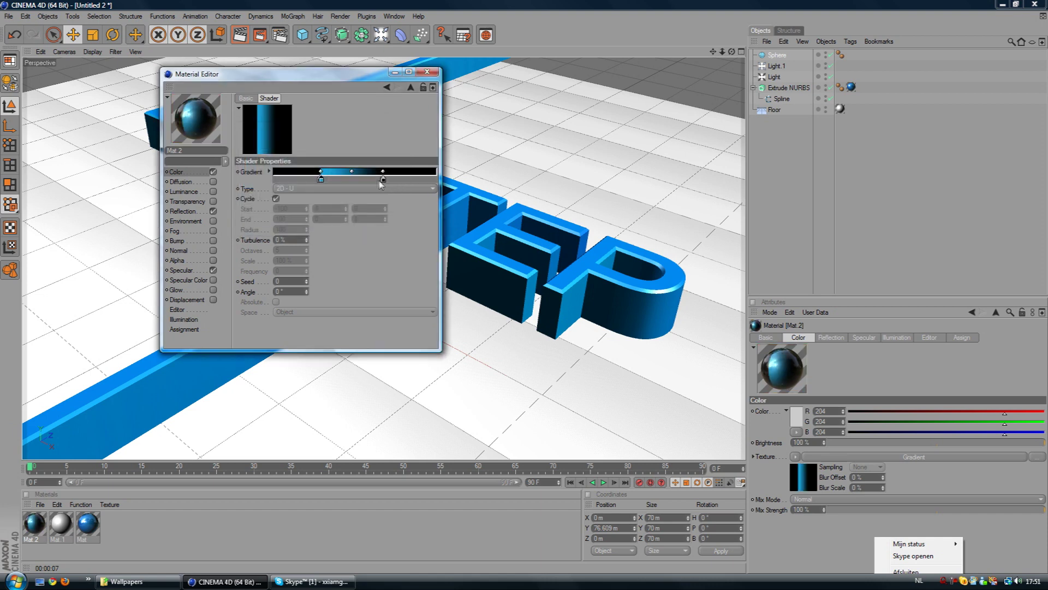
double_click(381, 180)
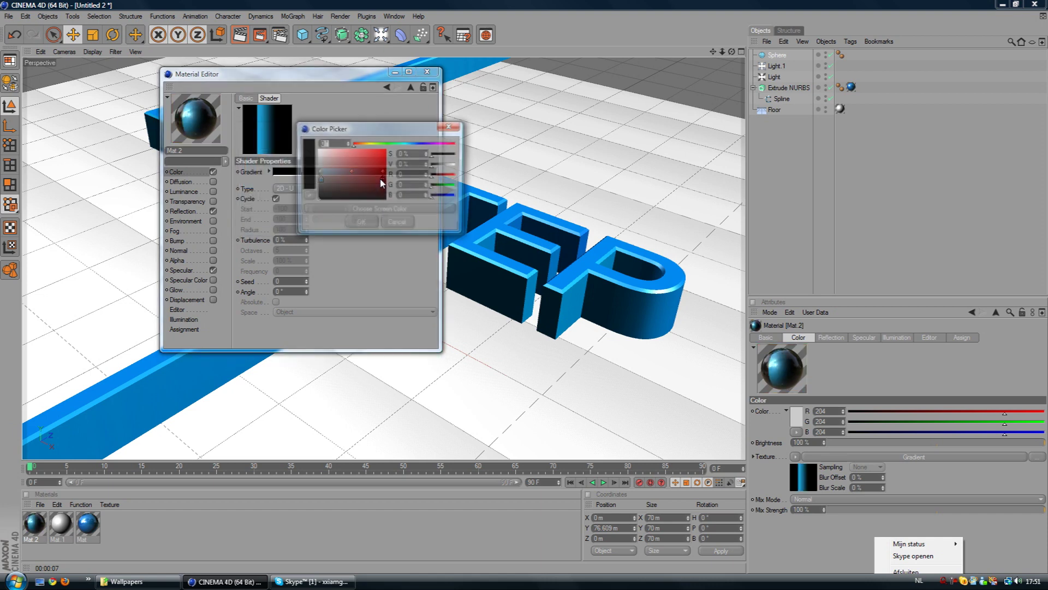
left_click(400, 222)
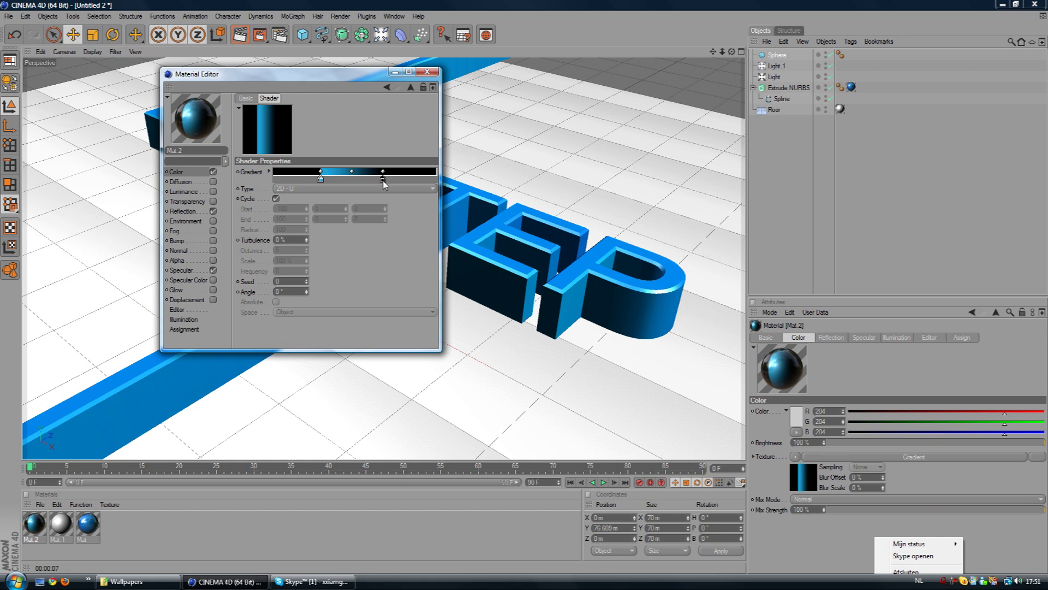
double_click(383, 181)
mouse_move(397, 146)
left_mouse_down()
mouse_move(422, 149)
mouse_move(411, 150)
left_mouse_up()
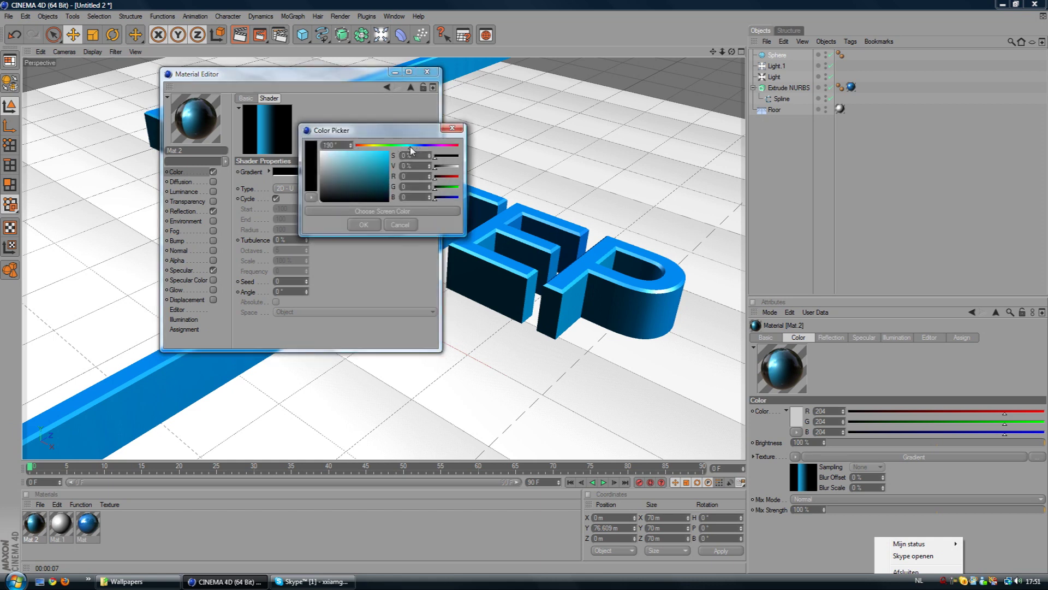
left_click(385, 159)
left_click(363, 225)
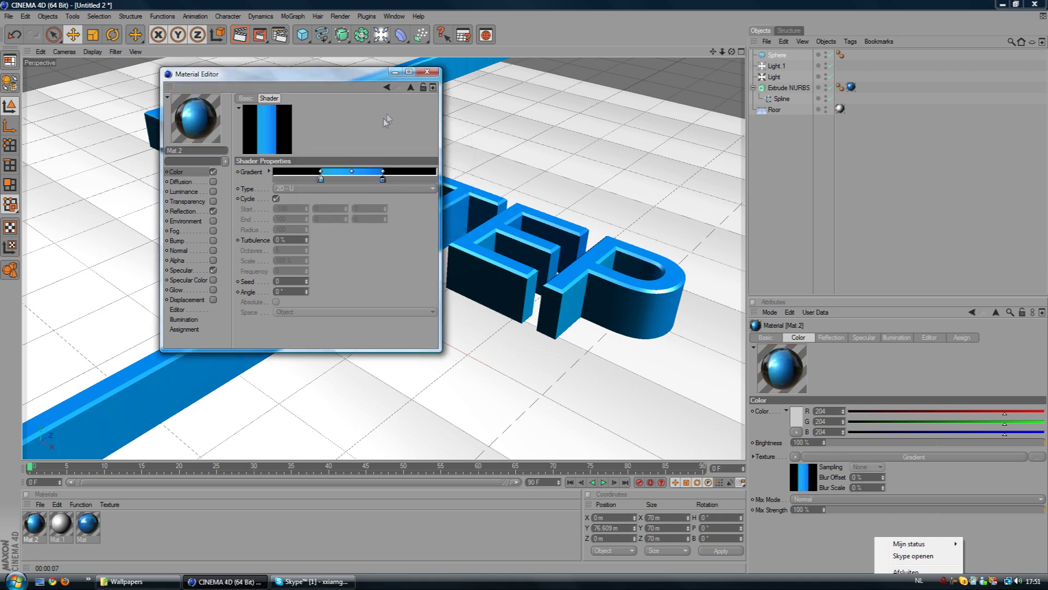
Apply Mat.2 to the sphere and spin it around its vertical axis.
left_click(427, 72)
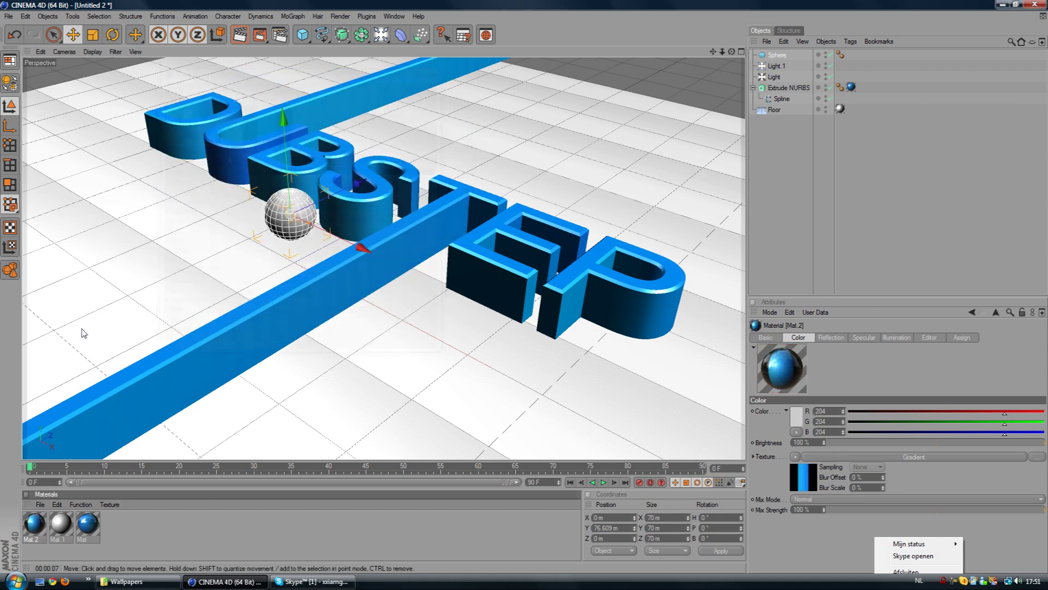
left_click_drag(277, 219, 279, 223)
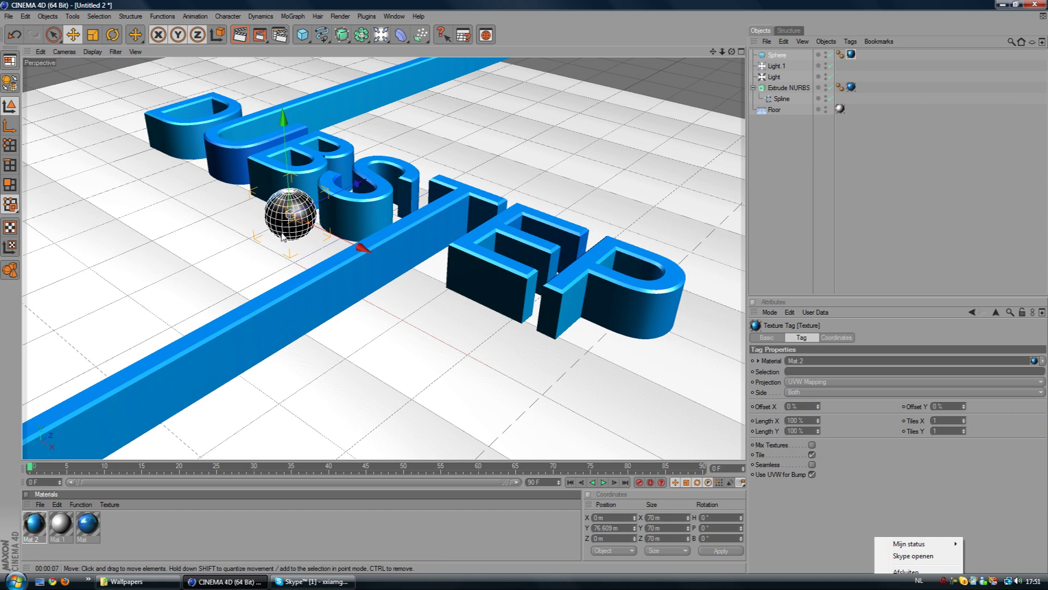
key("r")
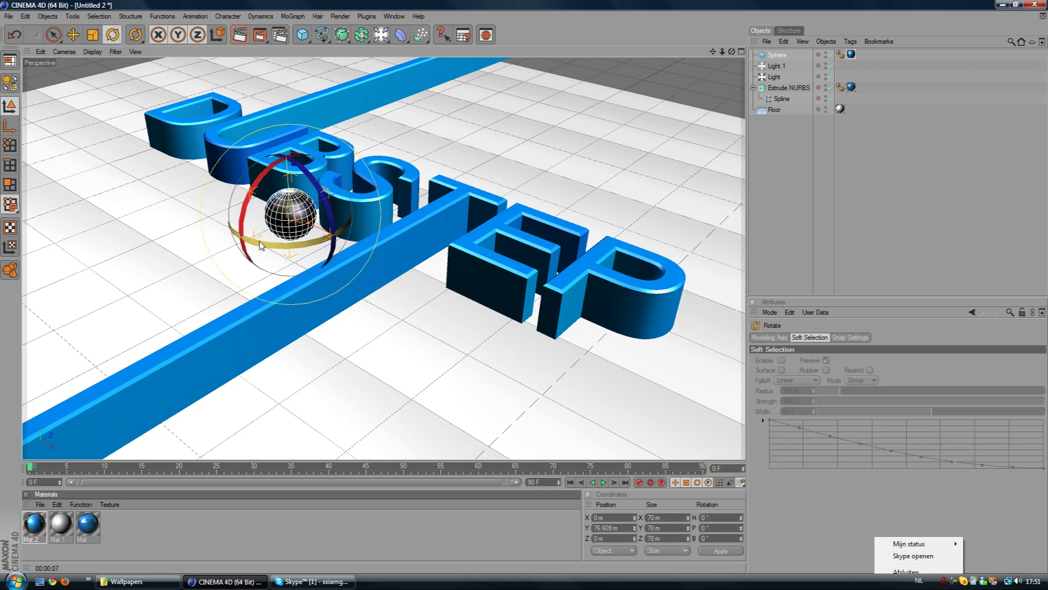
left_click_drag(259, 241, 309, 139)
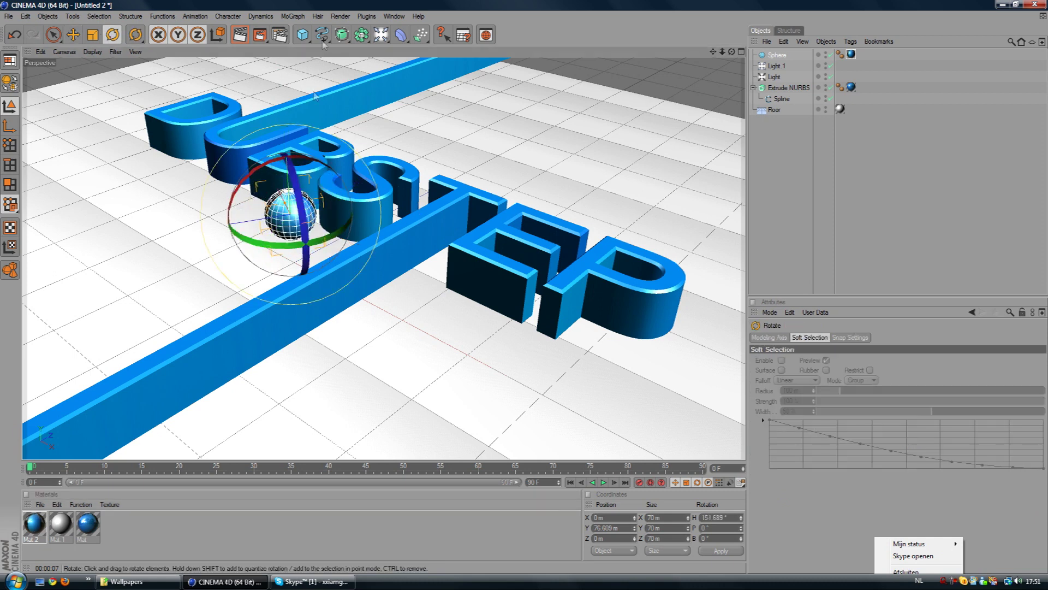
Add a Cloner, put the sphere inside it, and increase the clone count.
left_click(293, 16)
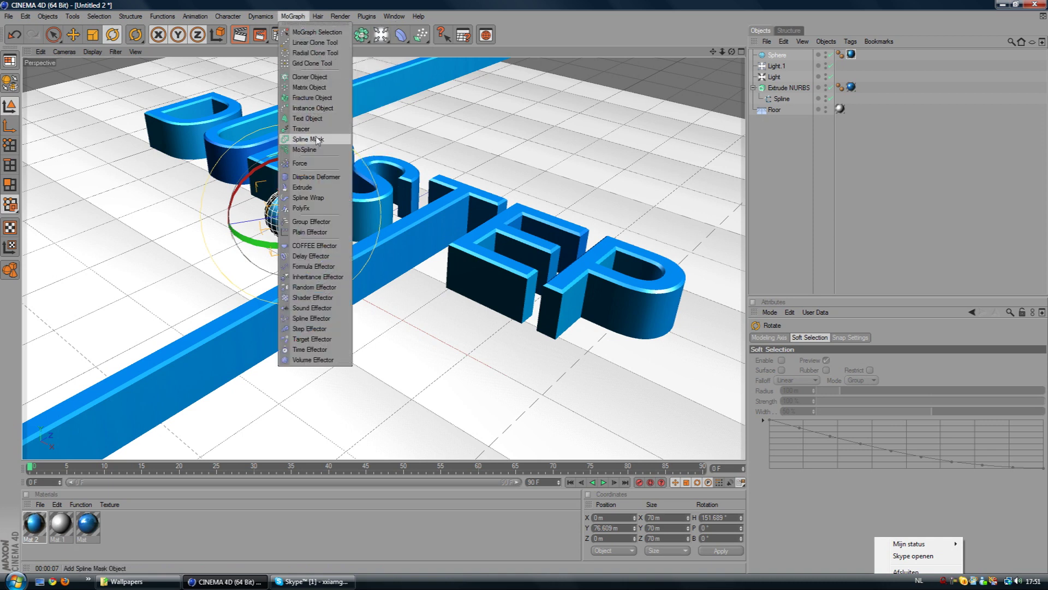
left_click(311, 77)
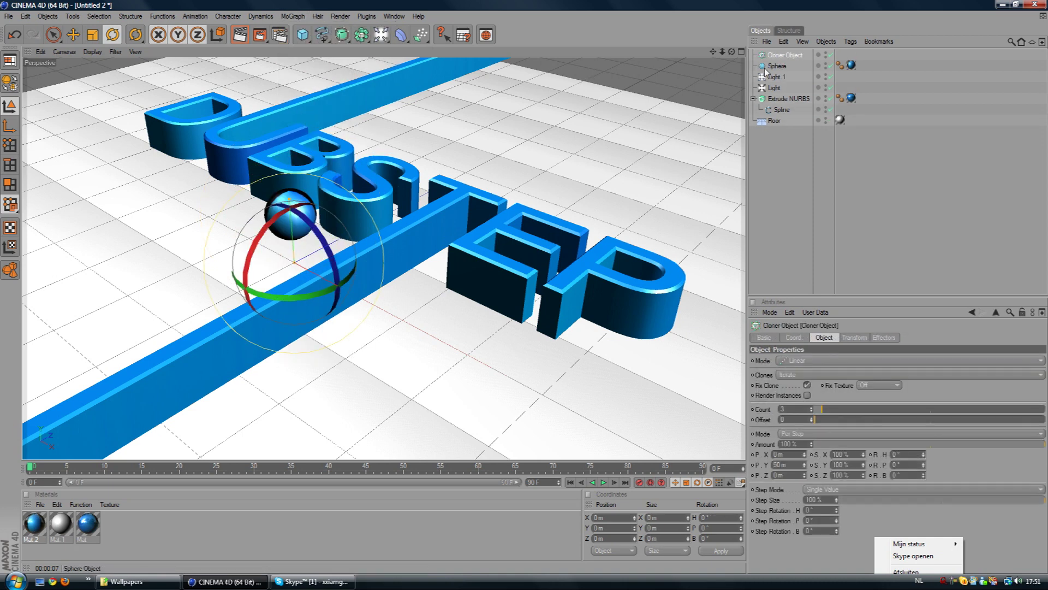
left_click_drag(782, 68, 792, 57)
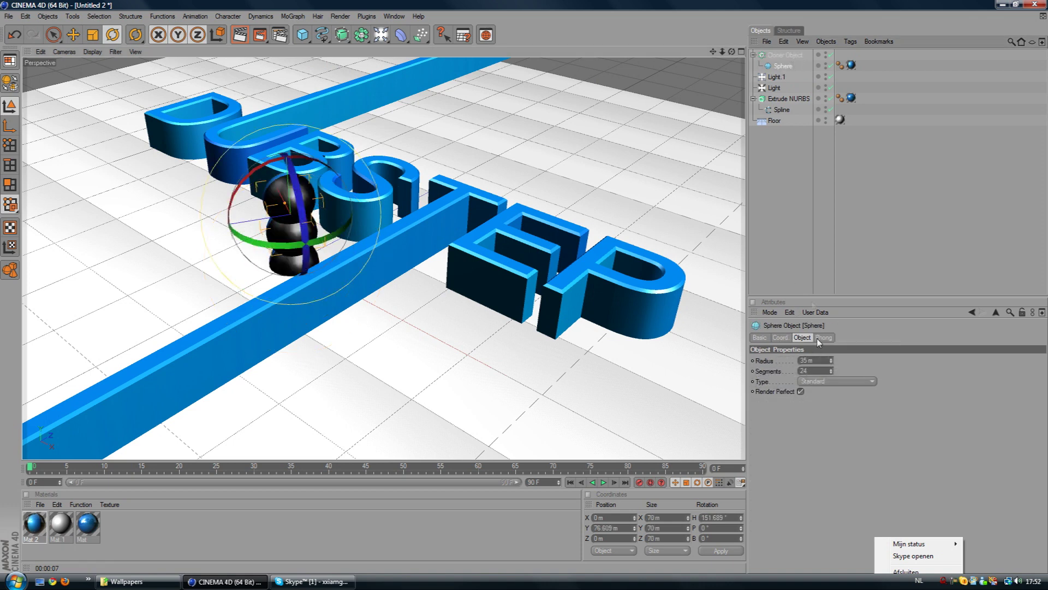
left_click(782, 56)
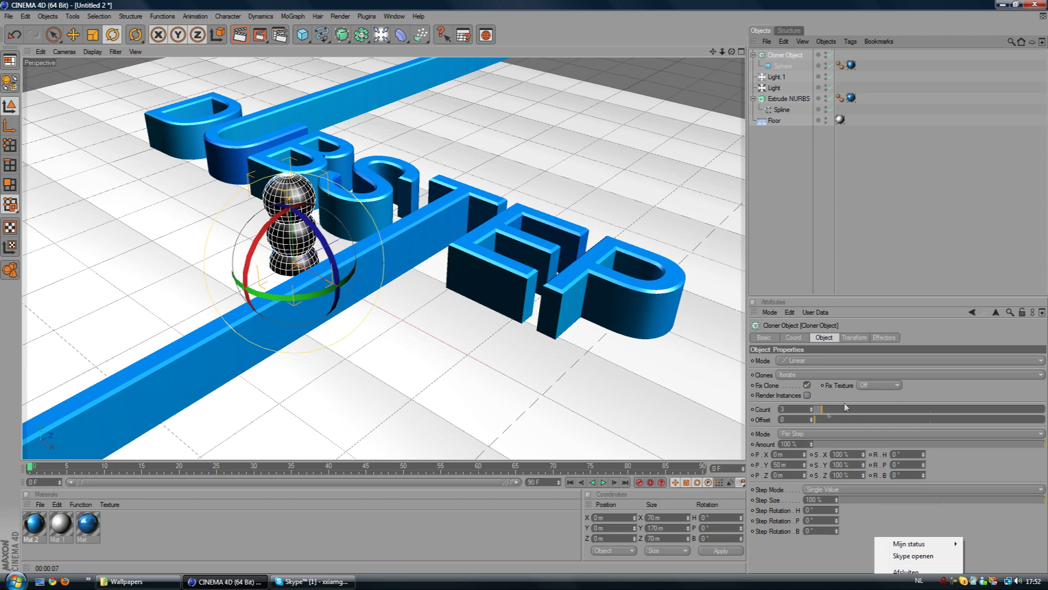
left_click_drag(823, 410, 840, 412)
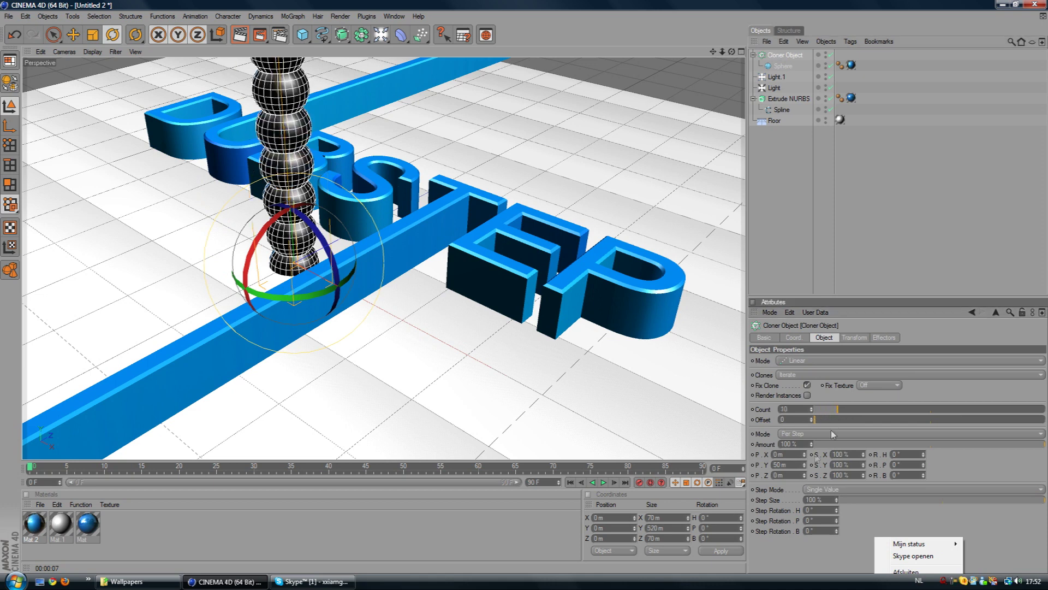
Set the clone position step to 200 m on X, Y and Z, with 50° rotation.
left_click_drag(797, 456, 714, 452)
type("200")
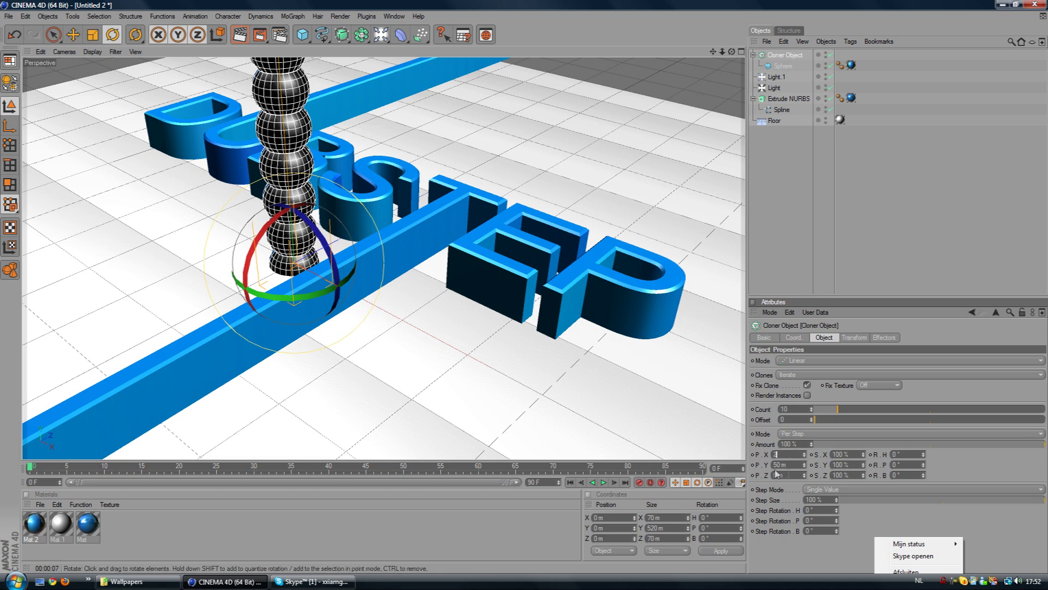
key("Tab")
type("200")
left_click(806, 475)
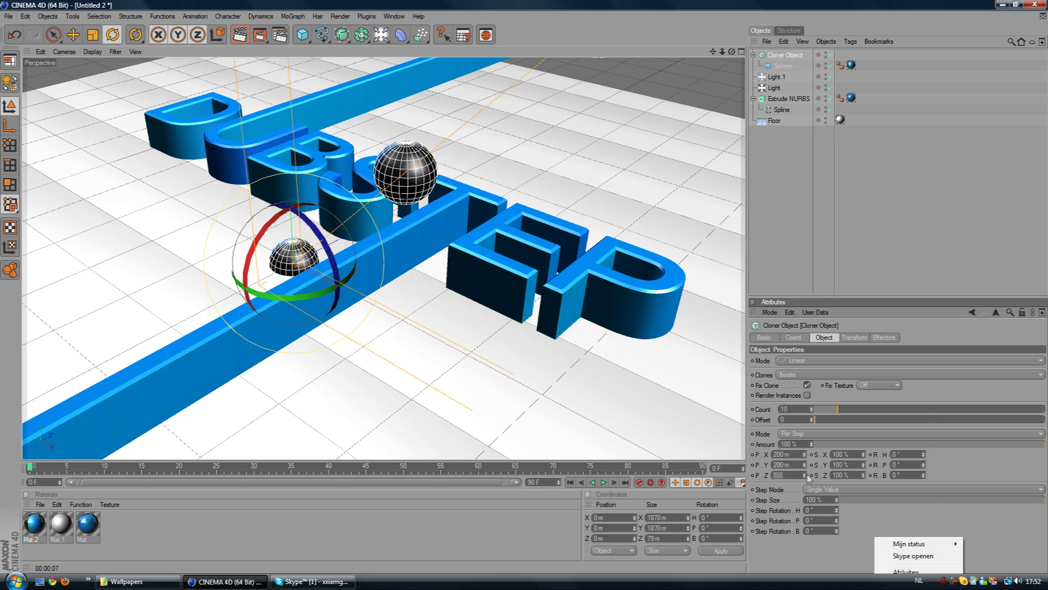
type("200")
key("Tab")
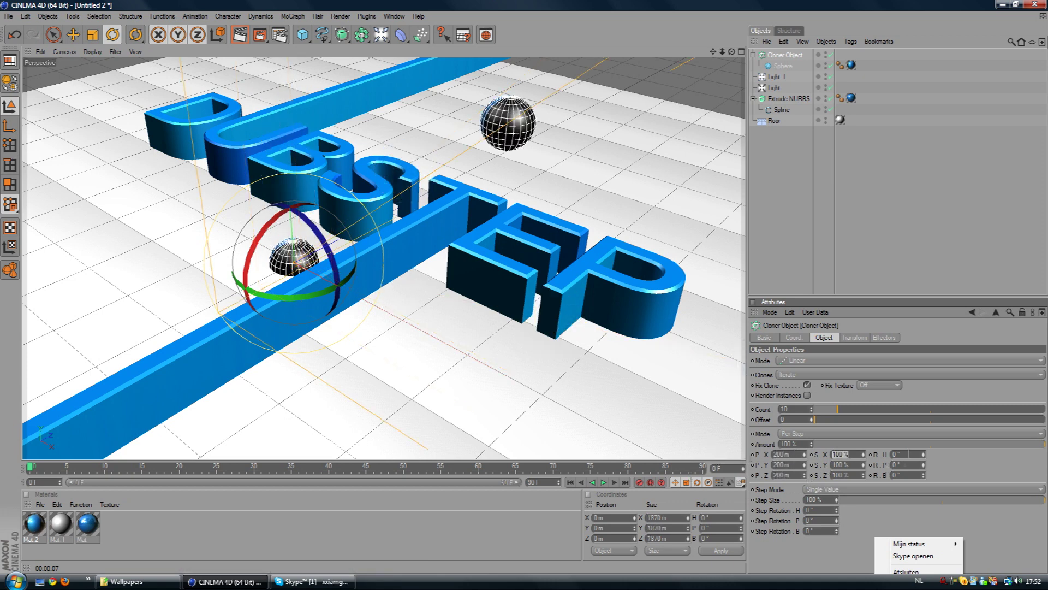
double_click(909, 454)
type("50")
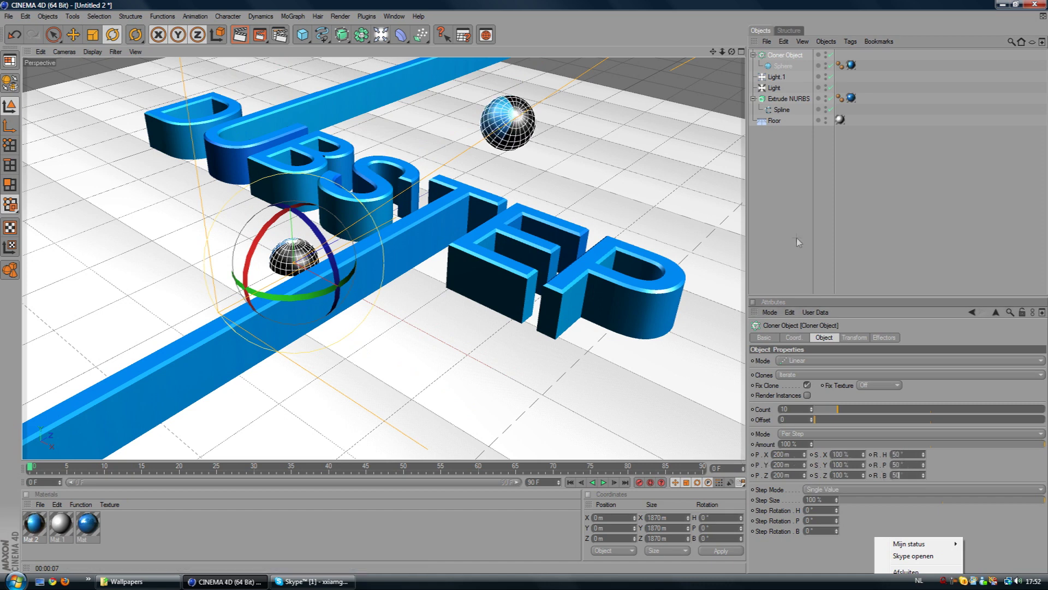
left_click(786, 243)
Reduce the cloner's position step to 100 m so the clones sit closer.
left_click(774, 77)
left_click(783, 66)
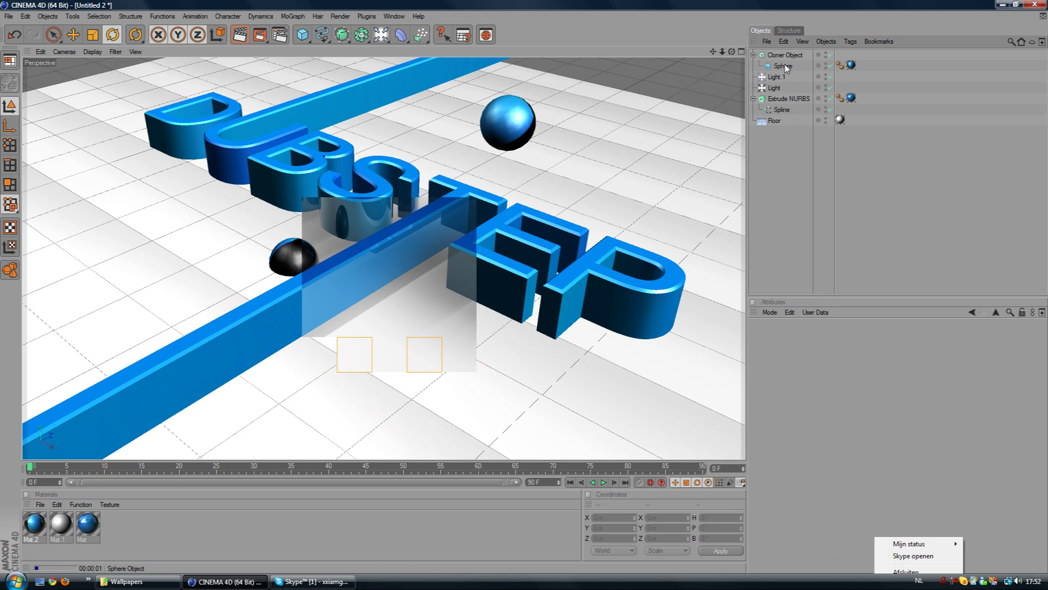
left_click(779, 55)
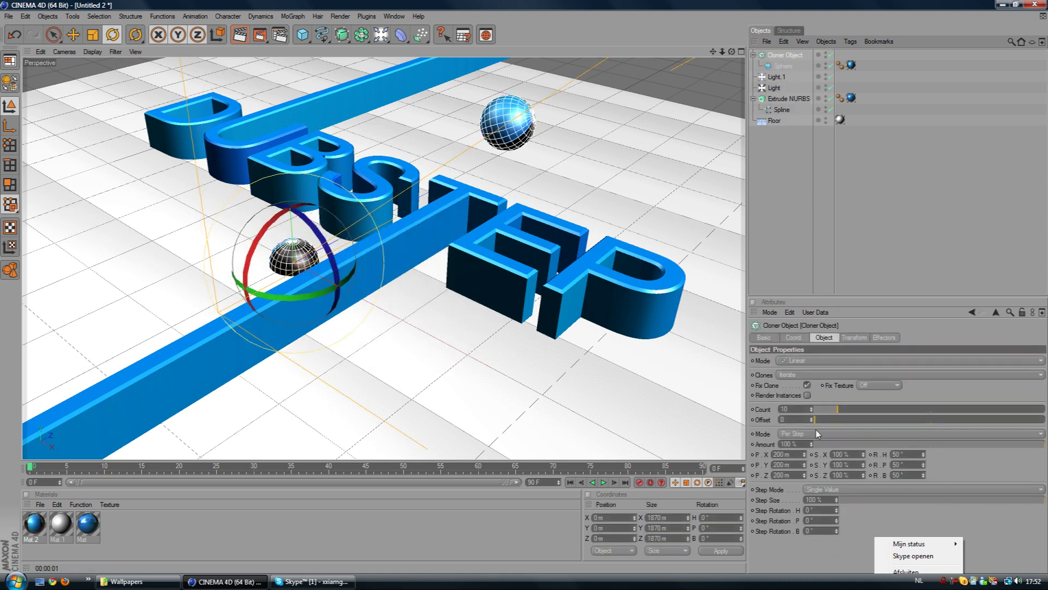
double_click(792, 467)
type("100")
left_click(789, 454)
type("1")
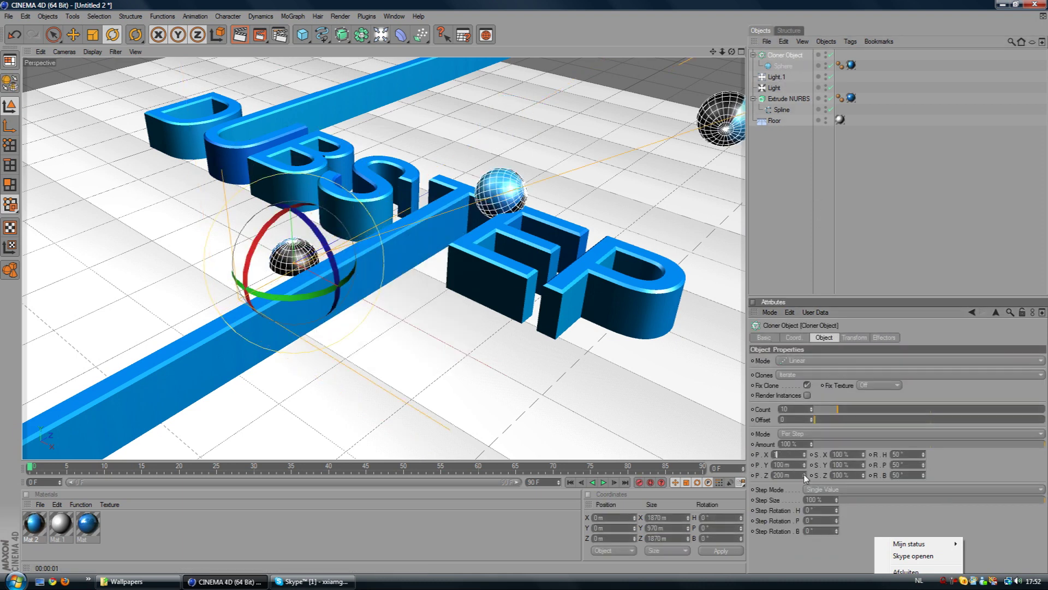
type("1000")
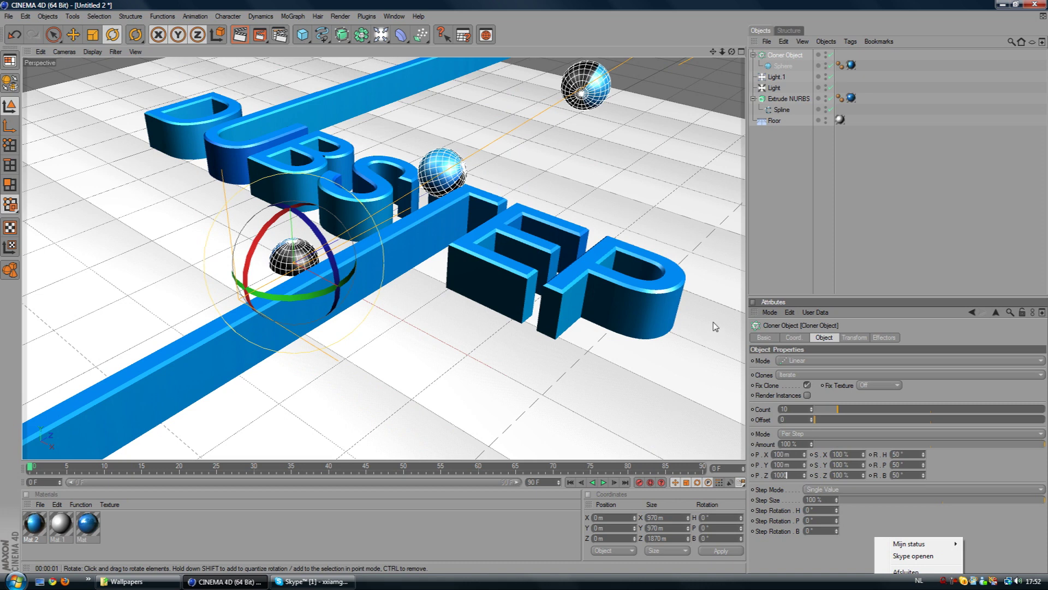
key("Return")
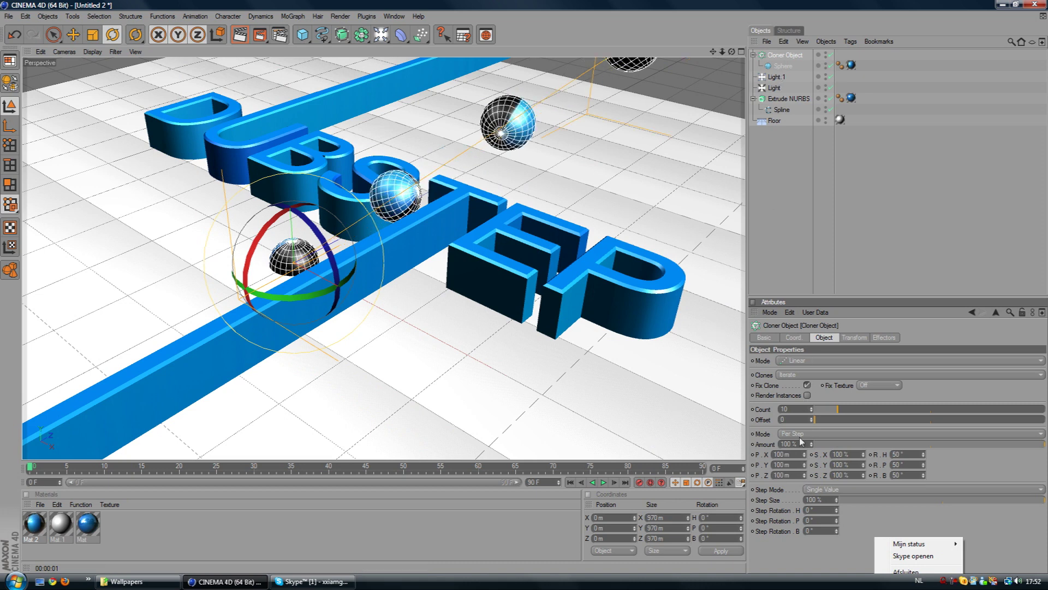
Switch the Cloner to Grid Array with 500 m X and Z size.
left_click(798, 362)
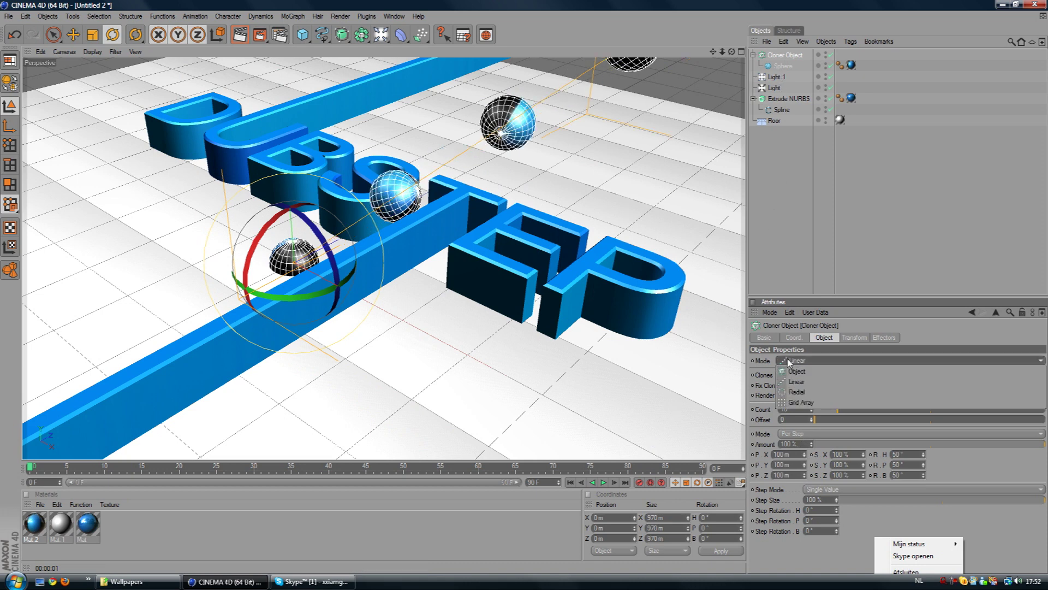
left_click(801, 402)
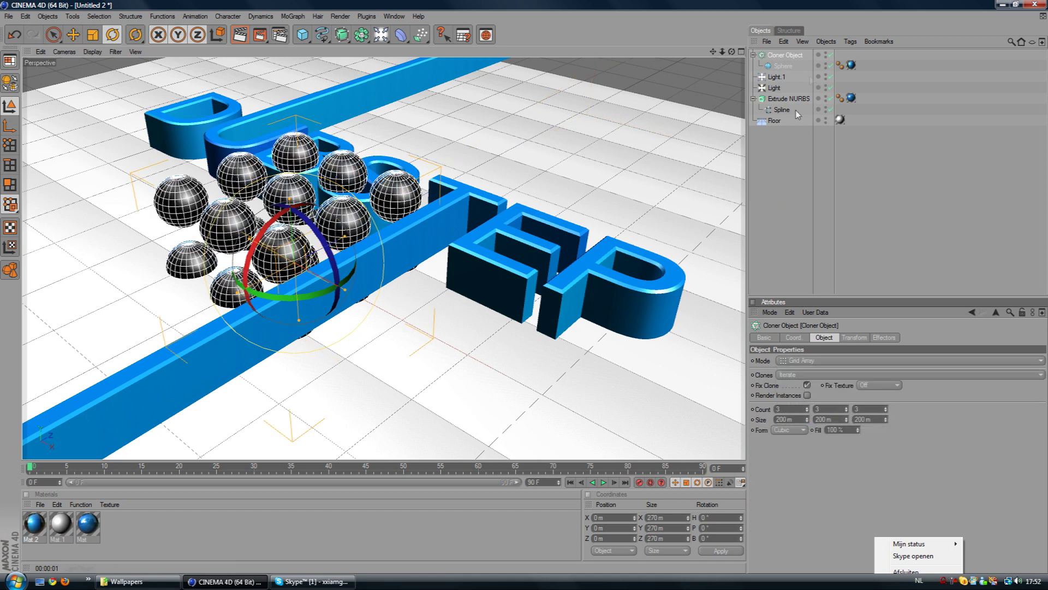
double_click(802, 419)
type("50")
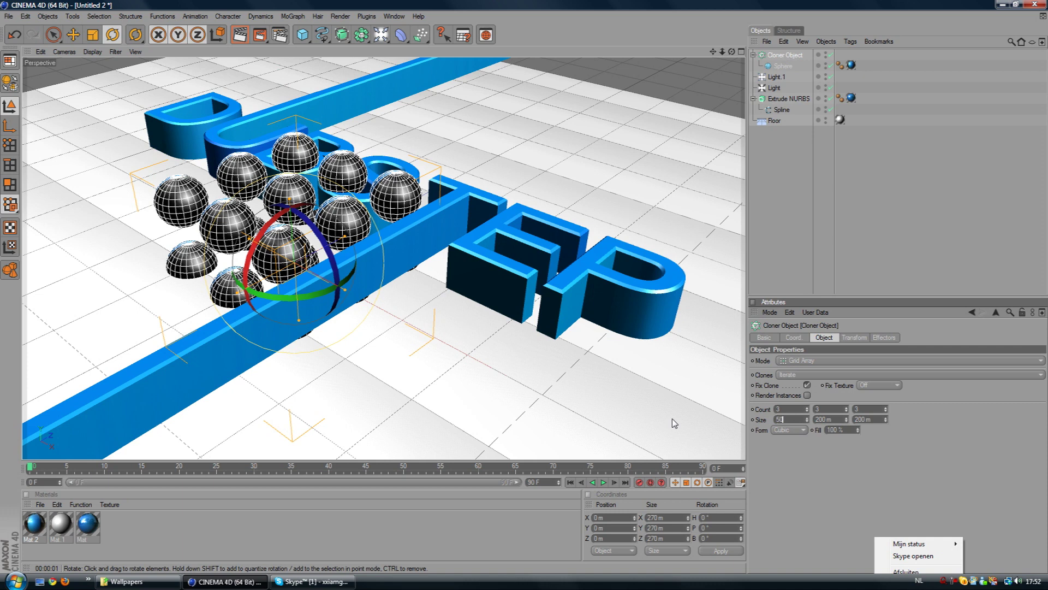
type("0")
key("Return")
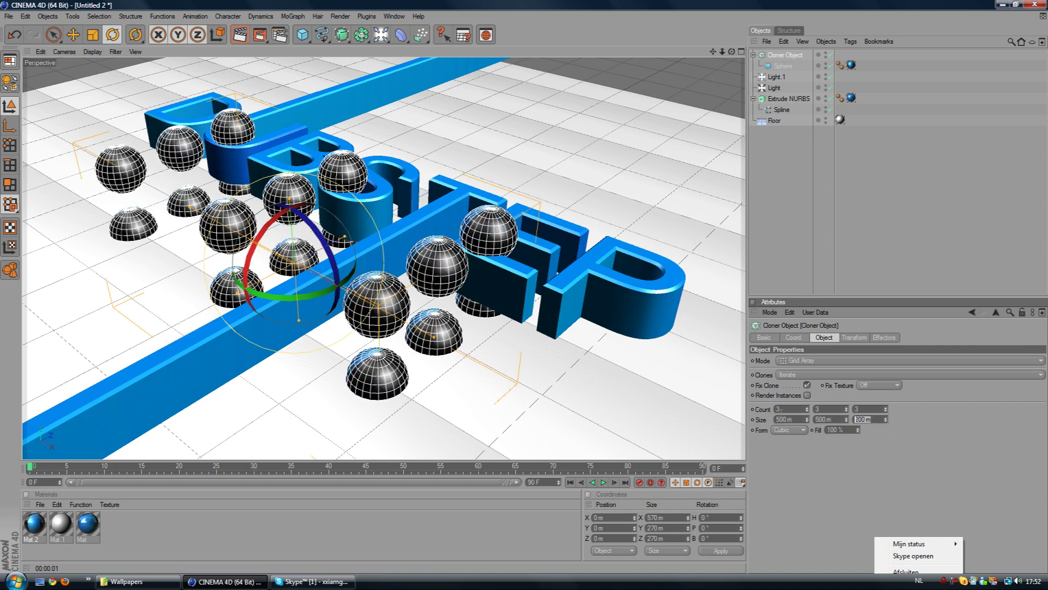
type("500")
left_click(752, 229)
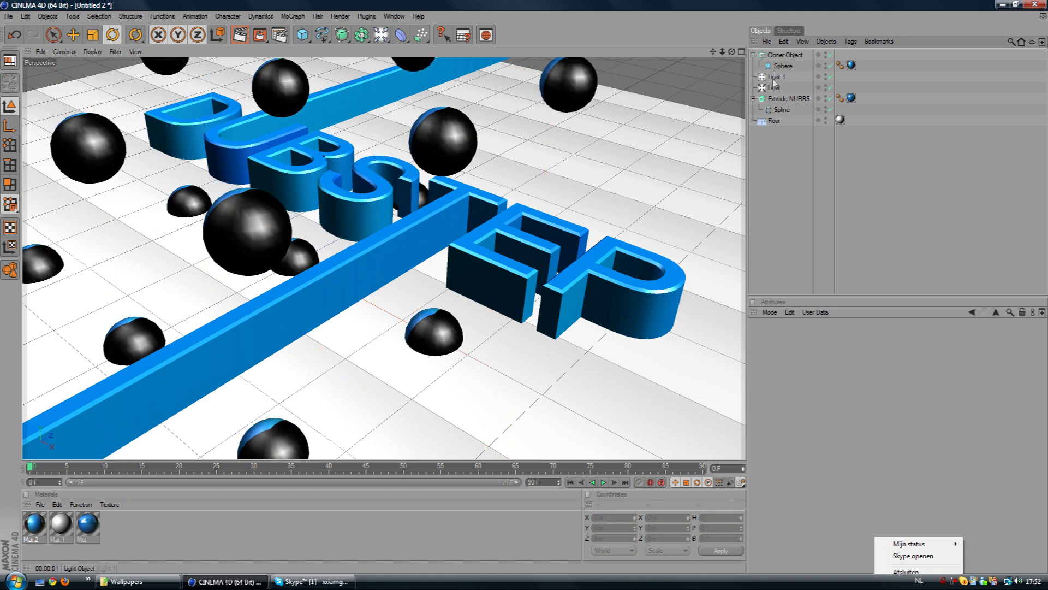
Move the clone grid along X and Z across the DUBSTEP letters.
left_click(778, 53)
key("e")
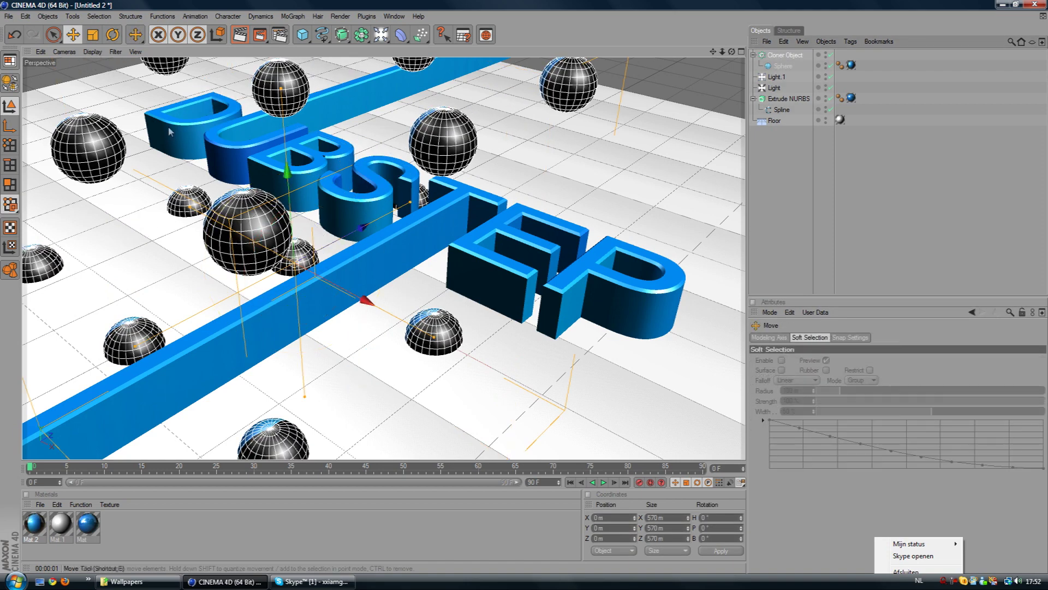
left_click_drag(371, 328, 499, 370)
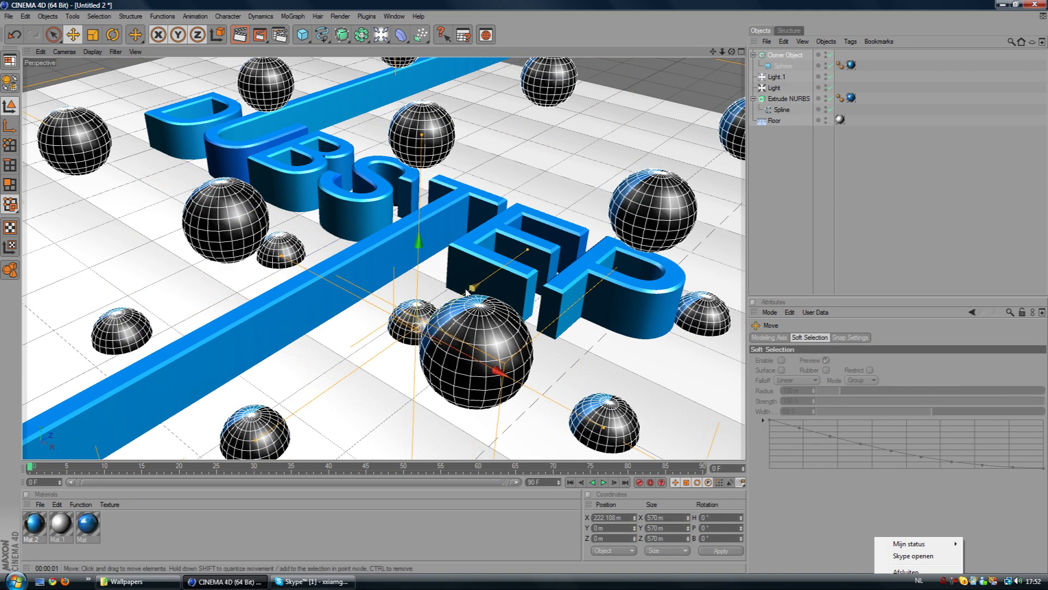
left_click_drag(471, 289, 505, 265)
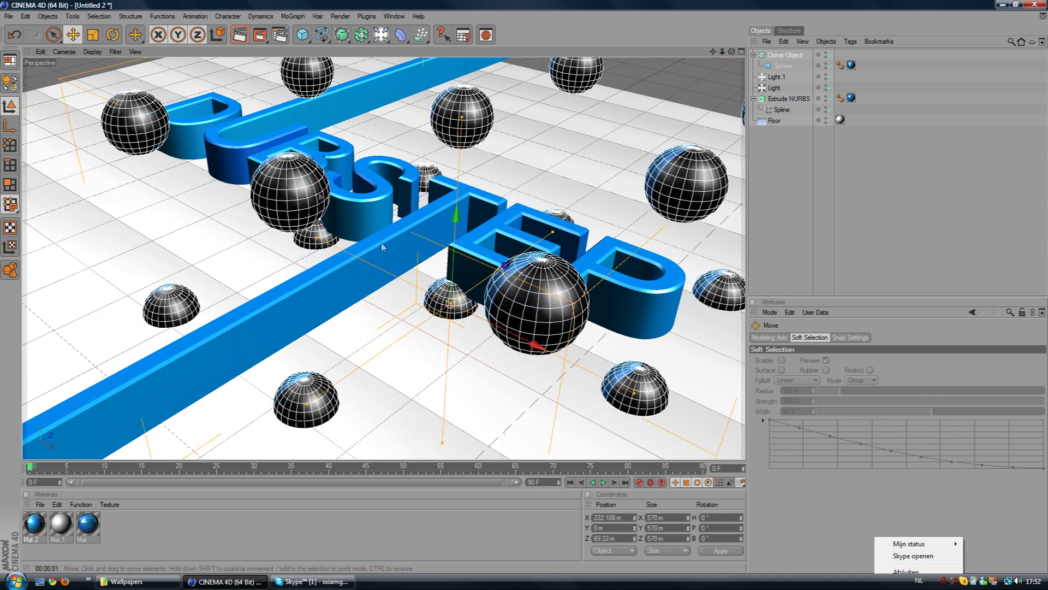
Add a Random Effector to the cloner and compare clones with it toggled off and on.
left_click(299, 16)
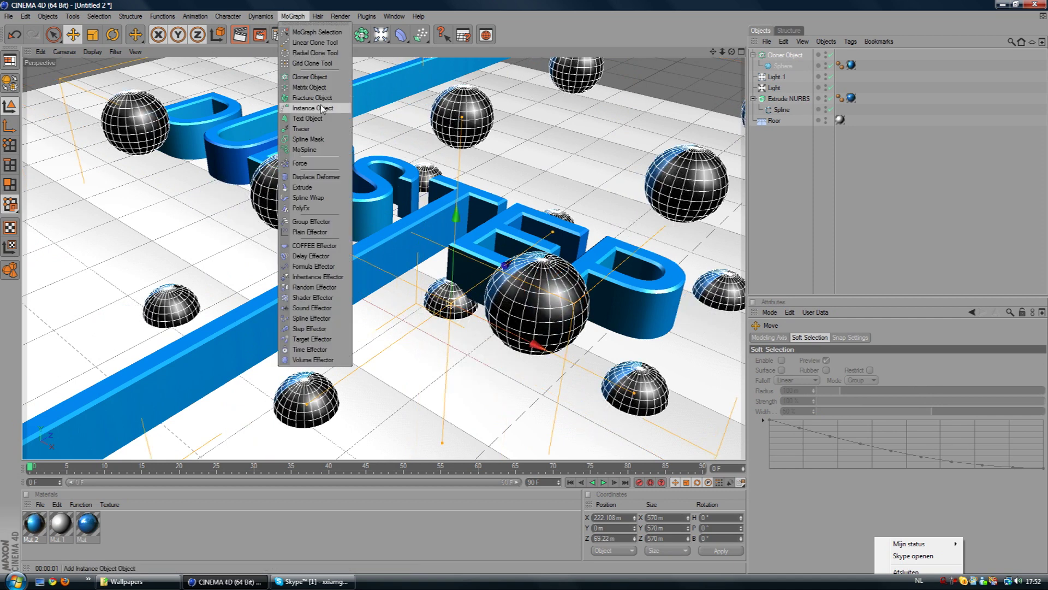
left_click(315, 288)
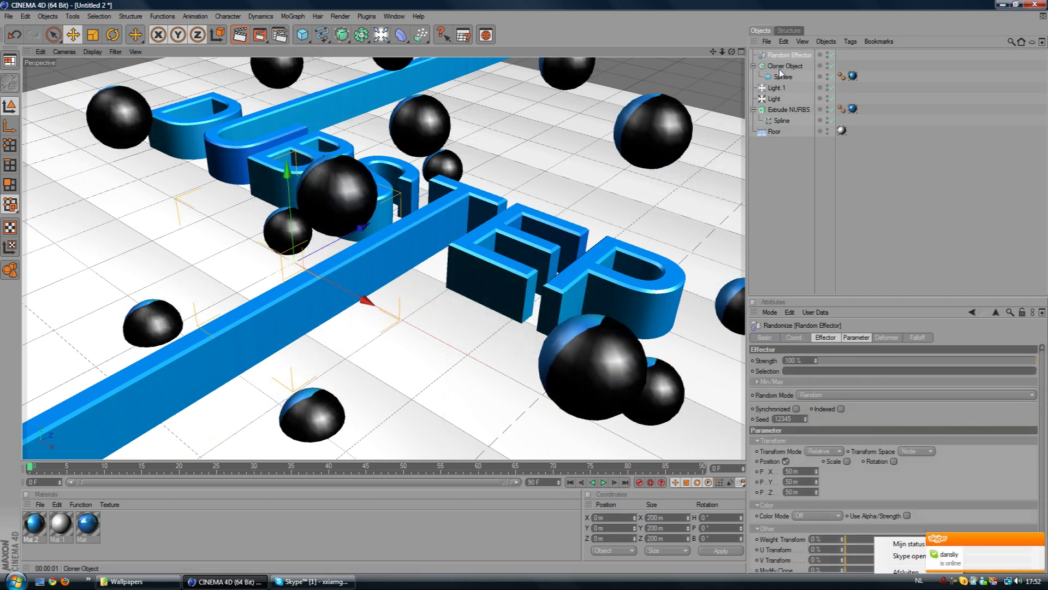
left_click(884, 337)
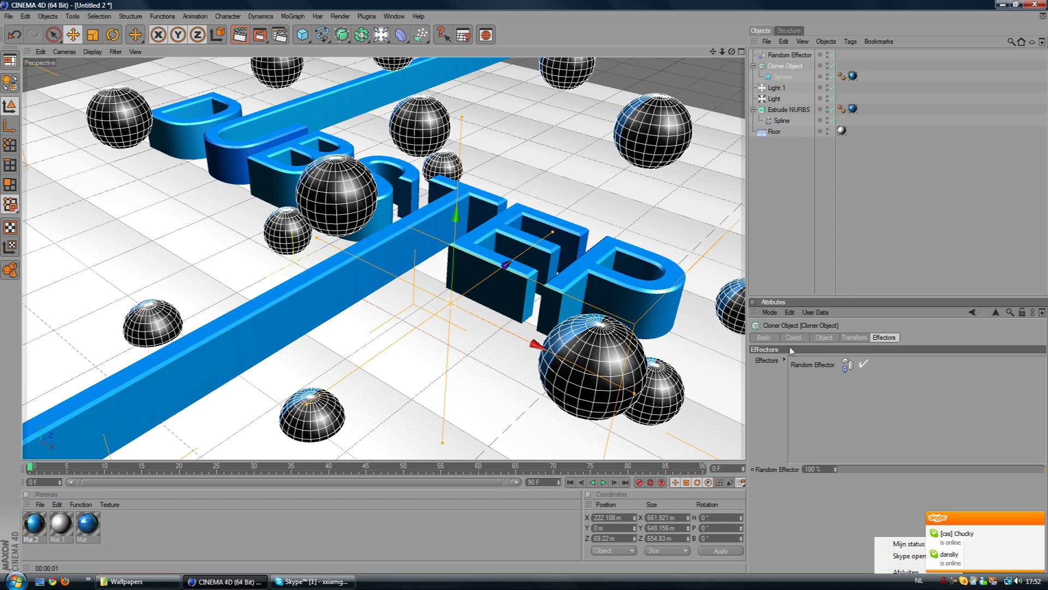
left_click(863, 364)
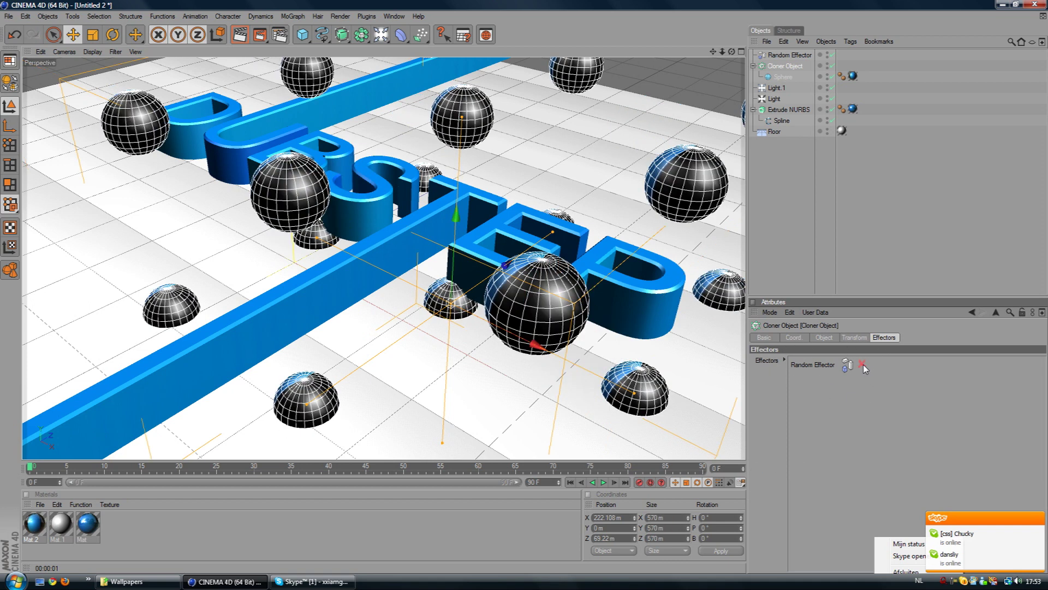
left_click(864, 365)
key("space")
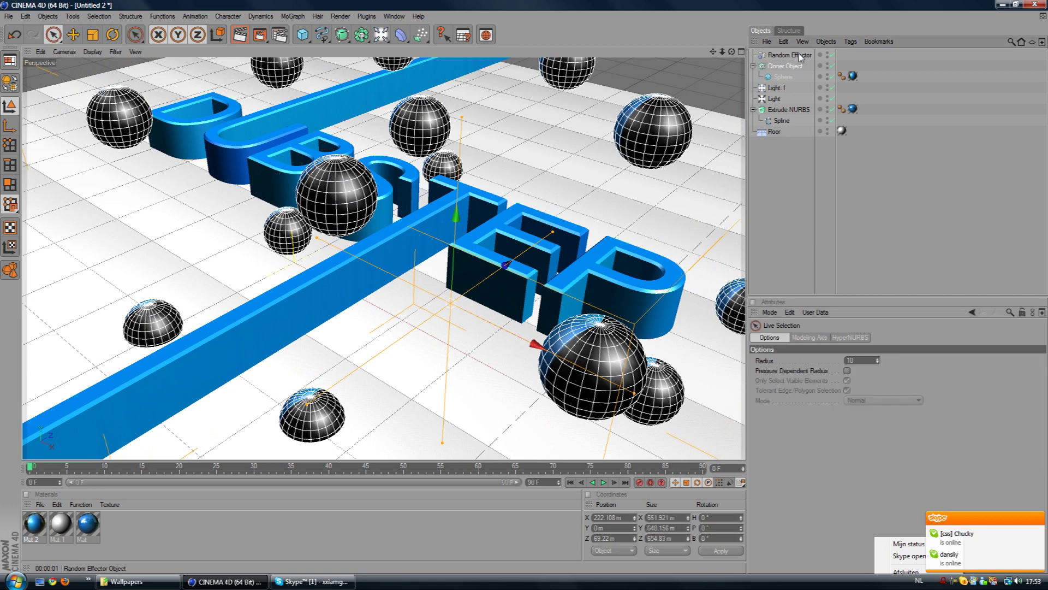
Set the Random Effector's position offsets to 217 m X, 122 m Y and 39 m Z.
left_click(799, 56)
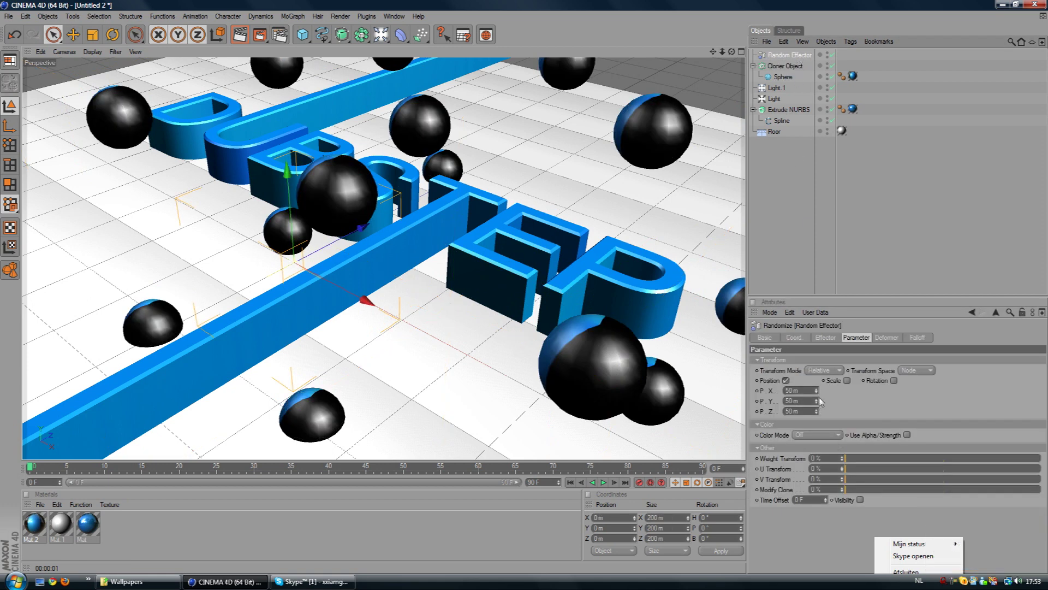
left_click_drag(818, 391, 813, 440)
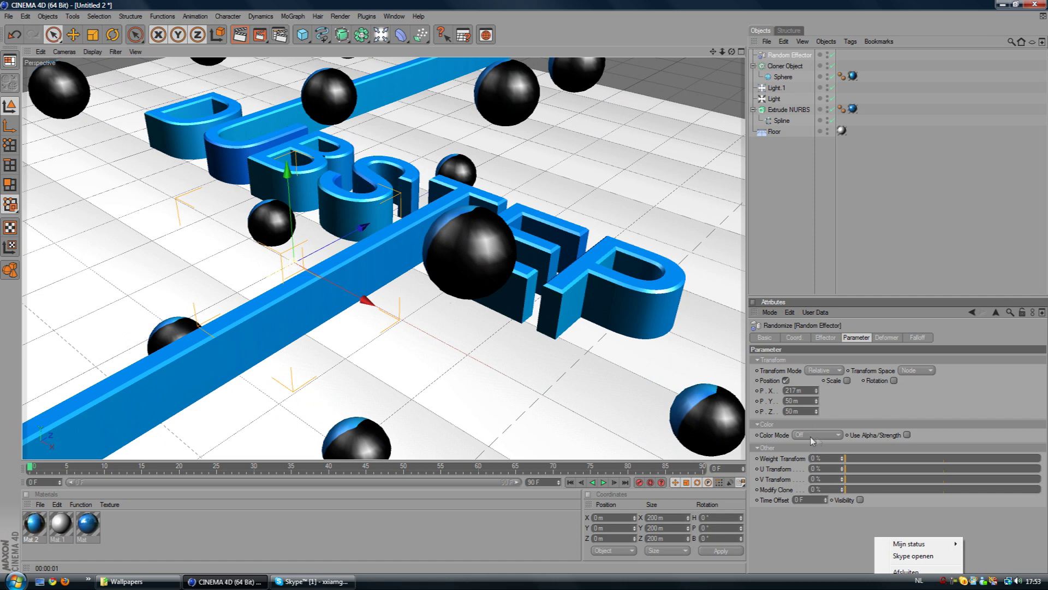
left_click_drag(817, 401, 825, 403)
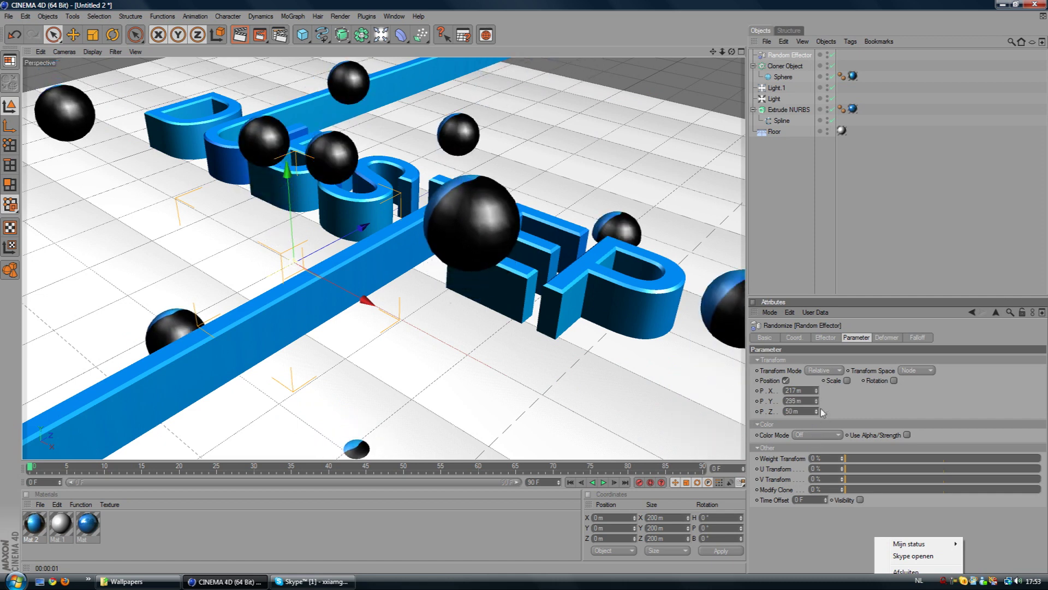
mouse_move(817, 402)
left_mouse_down()
mouse_move(817, 442)
mouse_move(817, 384)
mouse_move(817, 402)
left_mouse_up()
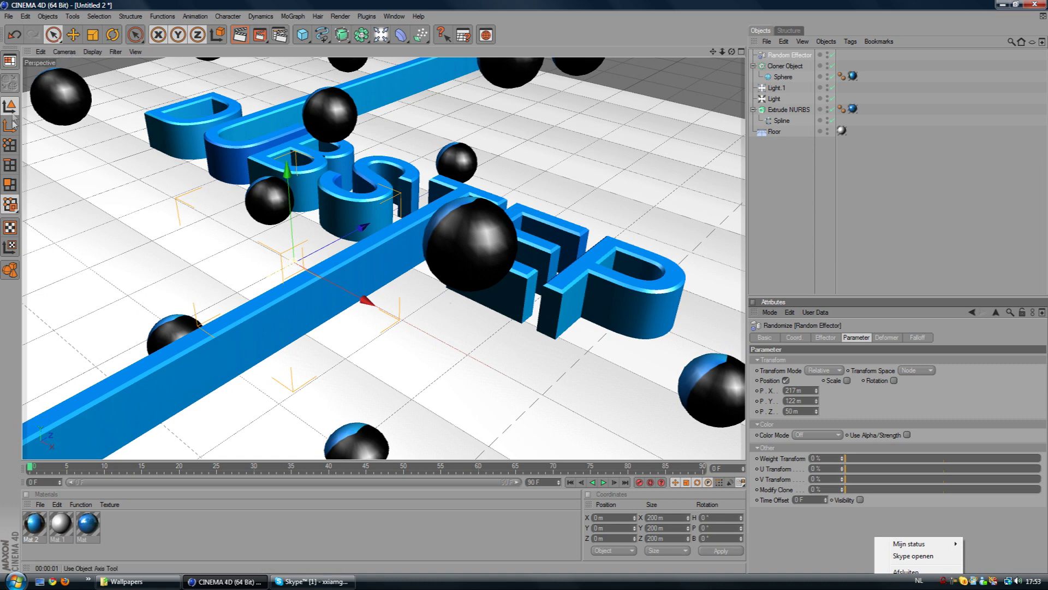
left_click_drag(288, 171, 287, 164)
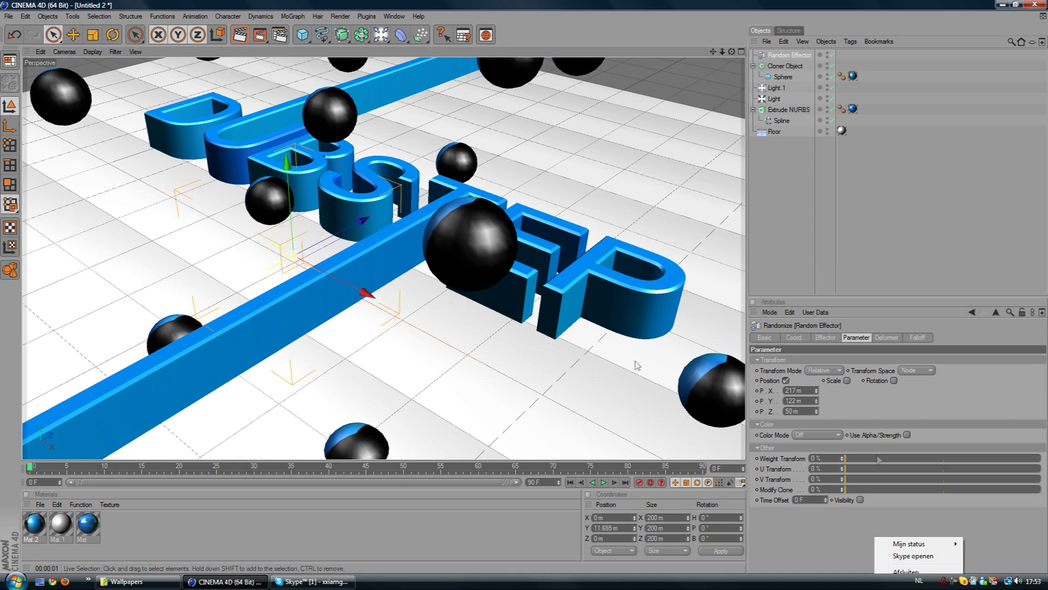
mouse_move(818, 412)
left_mouse_down()
mouse_move(818, 389)
mouse_move(824, 399)
left_mouse_up()
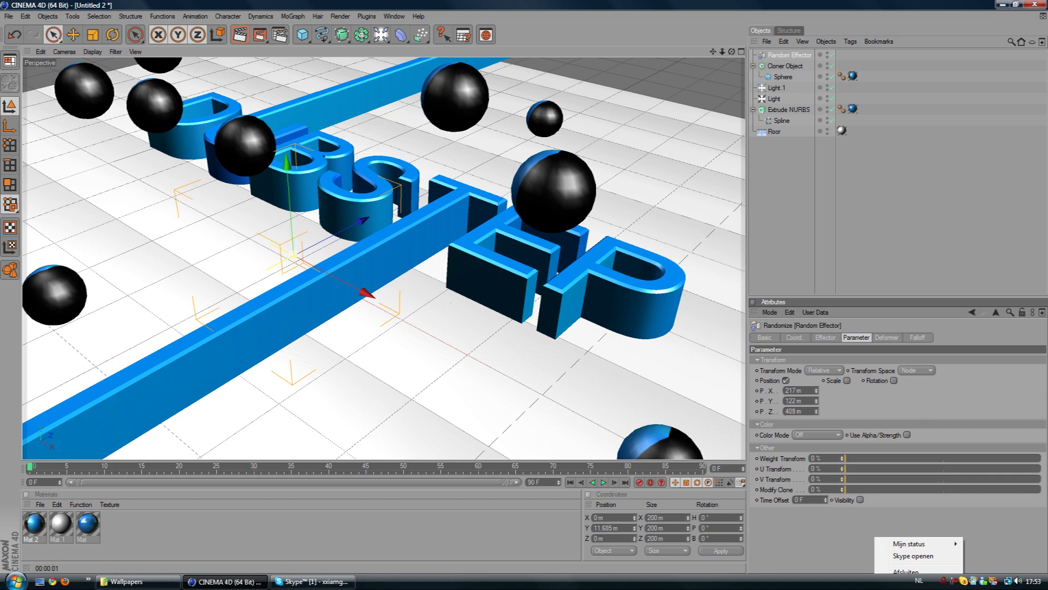
mouse_move(816, 412)
left_mouse_down()
mouse_move(816, 374)
mouse_move(816, 447)
mouse_move(817, 393)
mouse_move(816, 416)
left_mouse_up()
left_click_drag(731, 51, 683, 53)
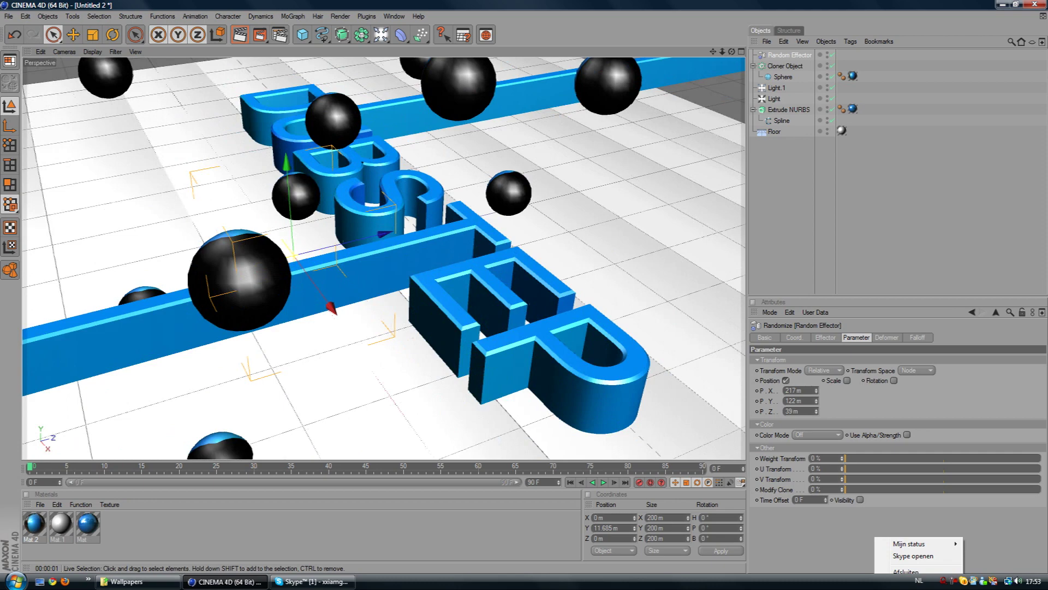
left_click_drag(459, 207, 561, 214, "alt")
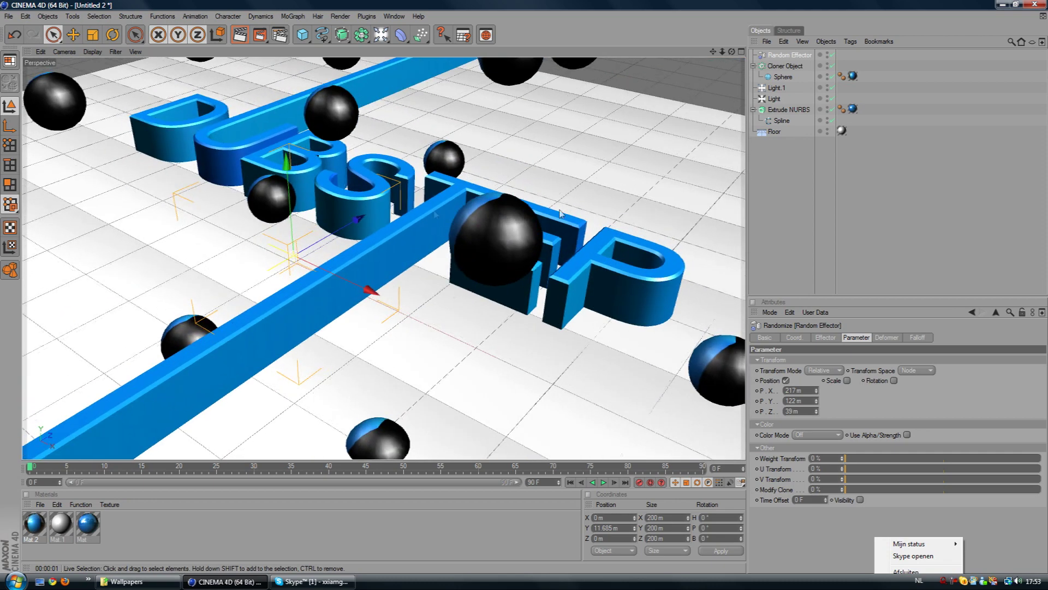
Rotate the sphere clone field about 23° in heading.
left_click(519, 221)
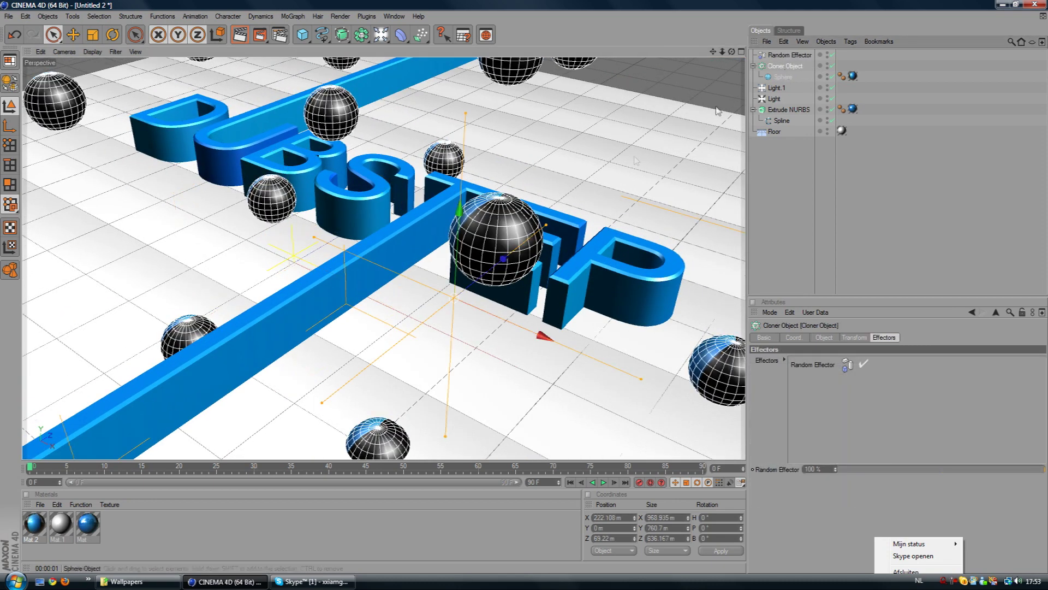
key("r")
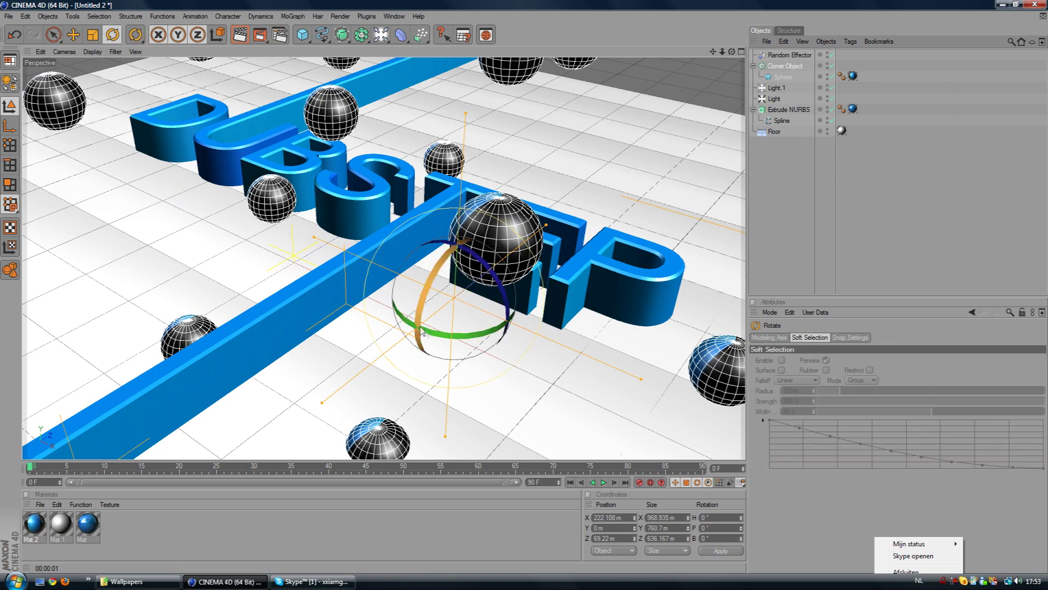
mouse_move(488, 332)
left_mouse_down()
mouse_move(456, 336)
mouse_move(477, 340)
mouse_move(689, 247)
mouse_move(429, 222)
mouse_move(365, 231)
left_mouse_up()
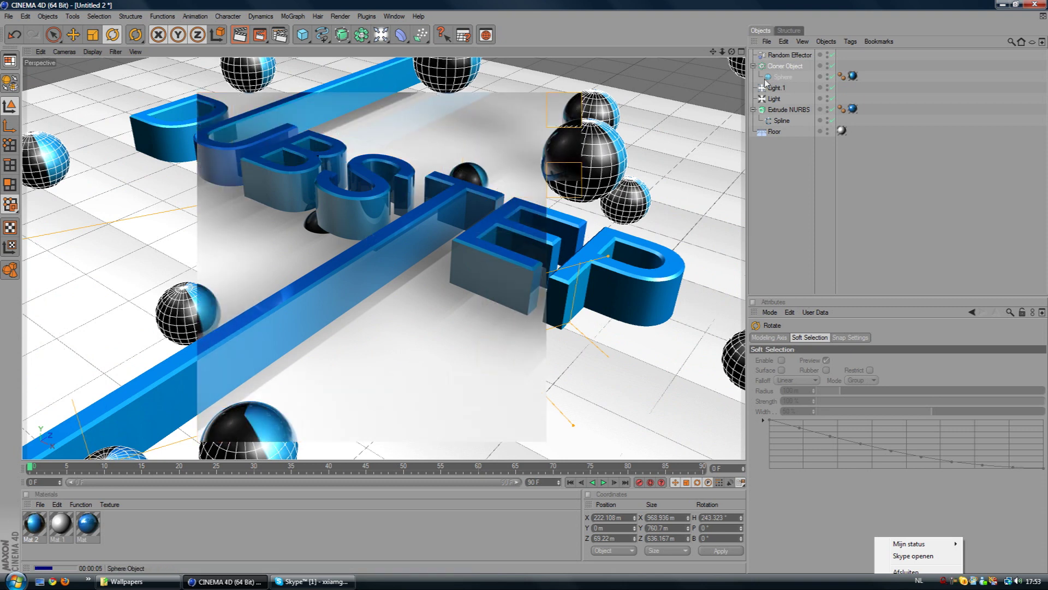
Enable random rotation in the Random Effector, setting 337° H, 227° P and 436° B.
left_click(786, 66)
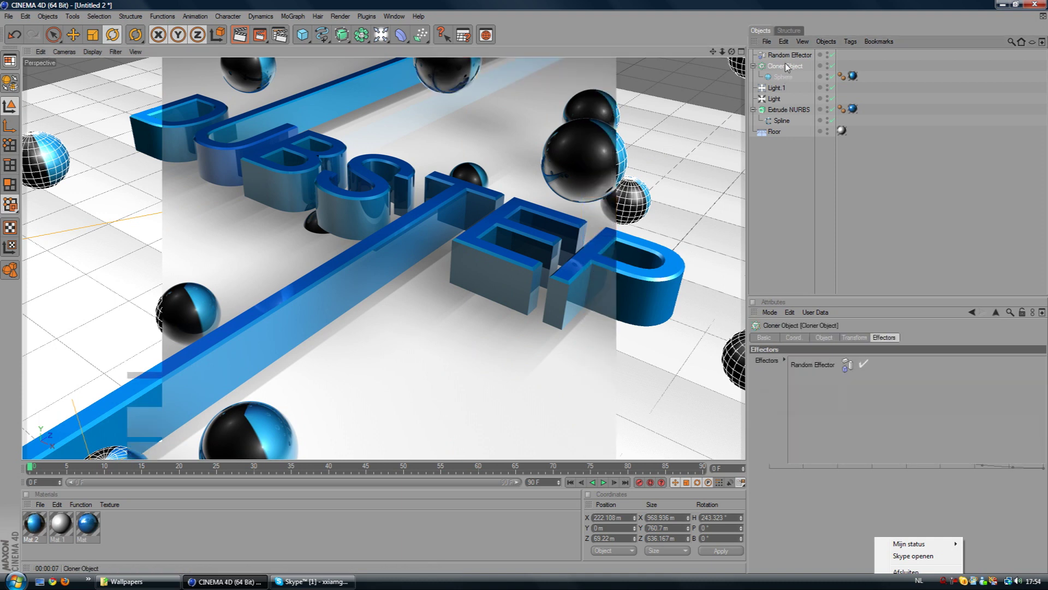
left_click(789, 56)
left_click(894, 380)
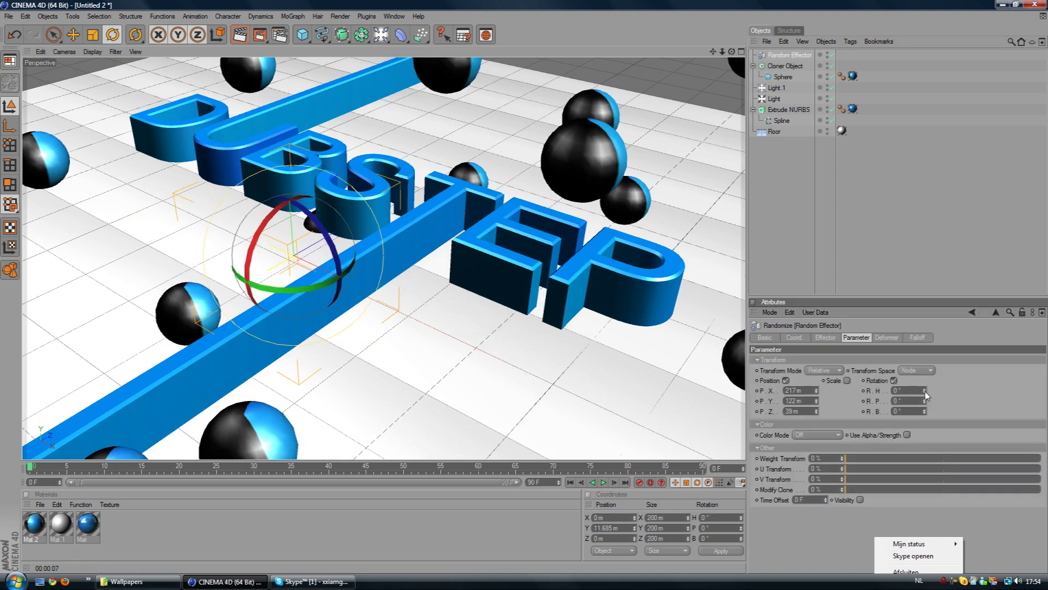
left_click_drag(925, 391, 926, 415)
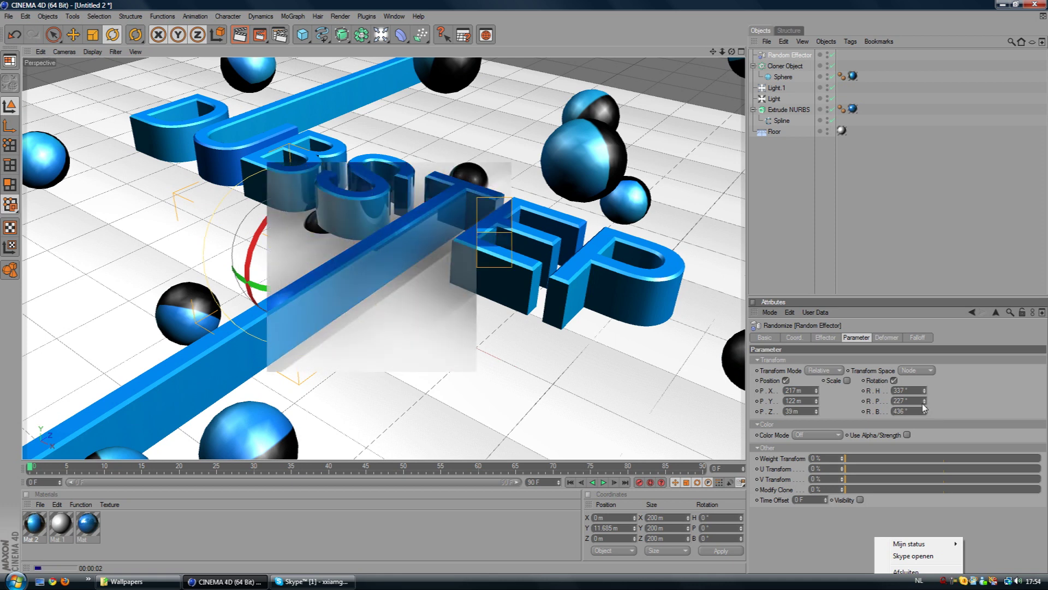
left_click(786, 66)
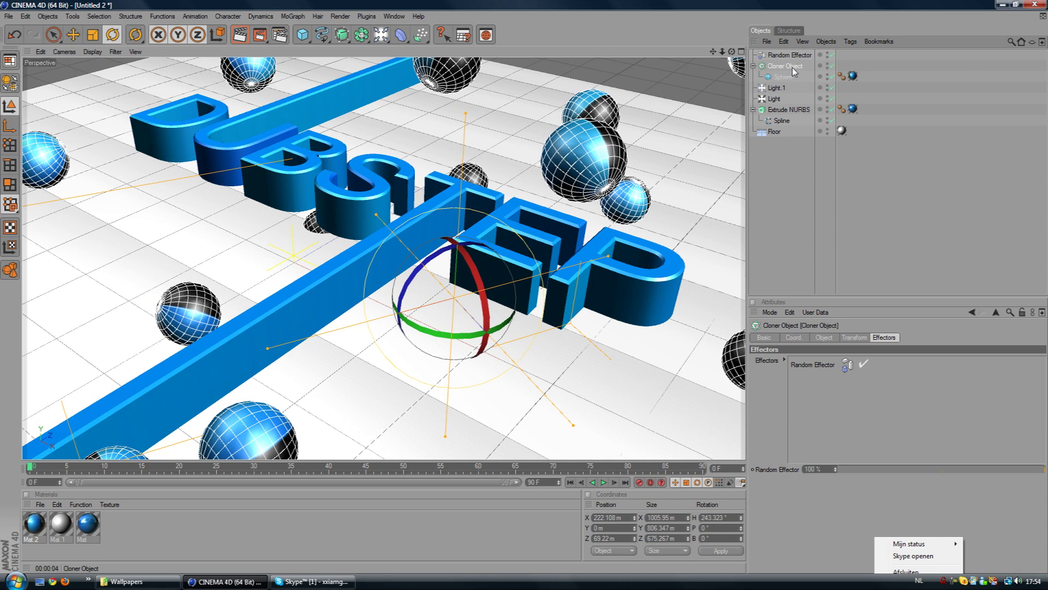
Duplicate the sphere cloner and rename the first cloner 'blue'.
key("ctrl+c")
key("ctrl+v")
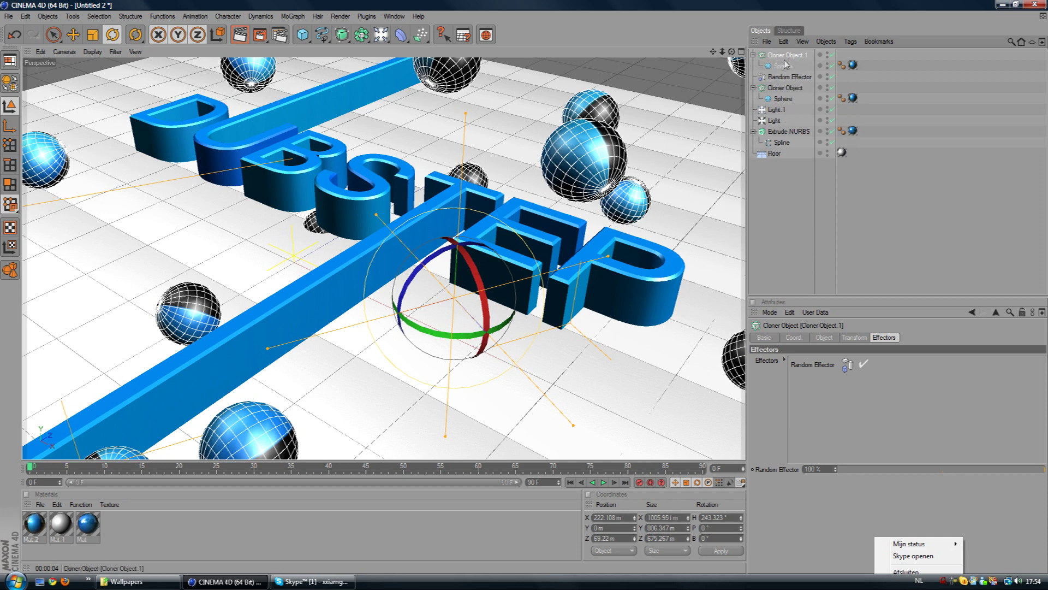
left_click(779, 90)
double_click(782, 89)
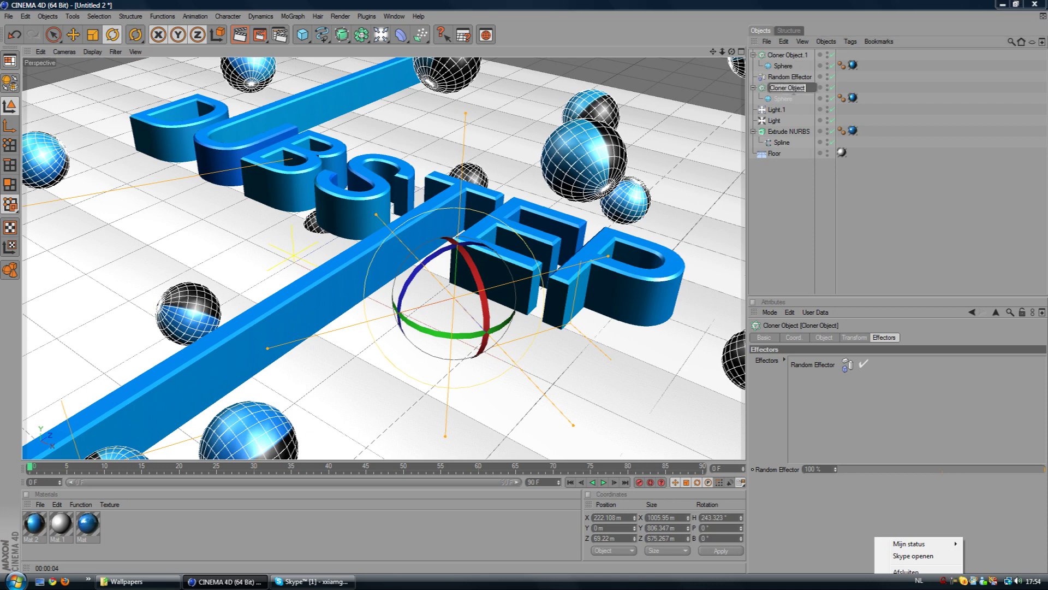
type("blue")
key("Return")
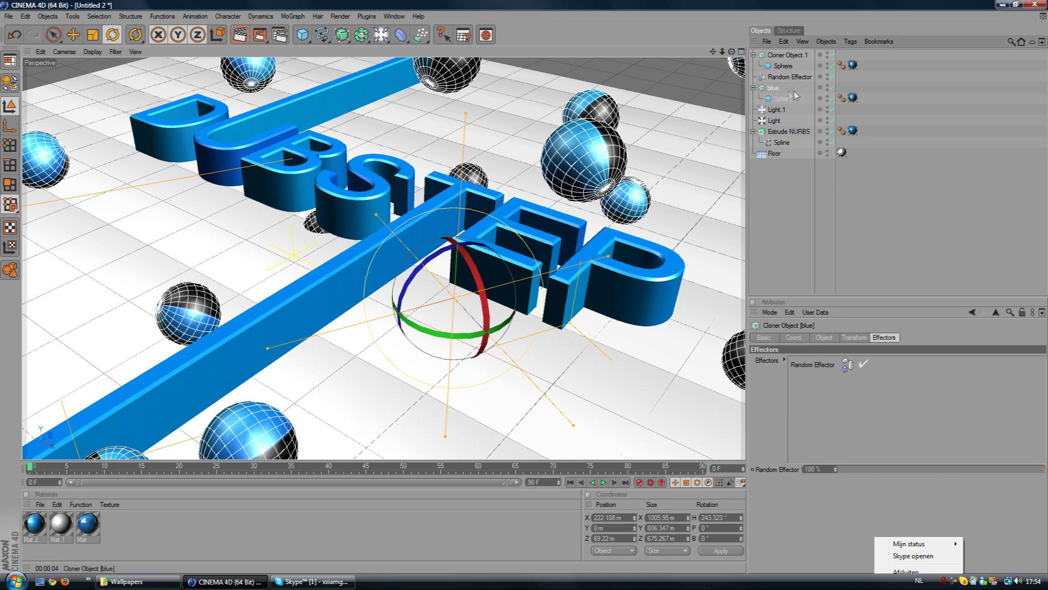
Rename the second cloner 'Green'.
double_click(789, 54)
type("Gre")
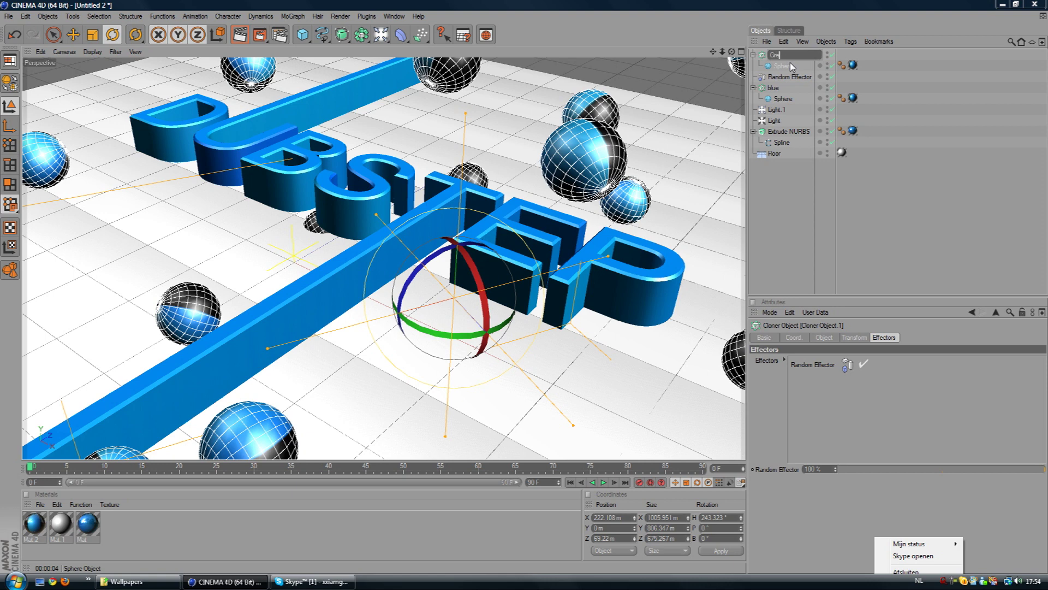
type("en")
key("Return")
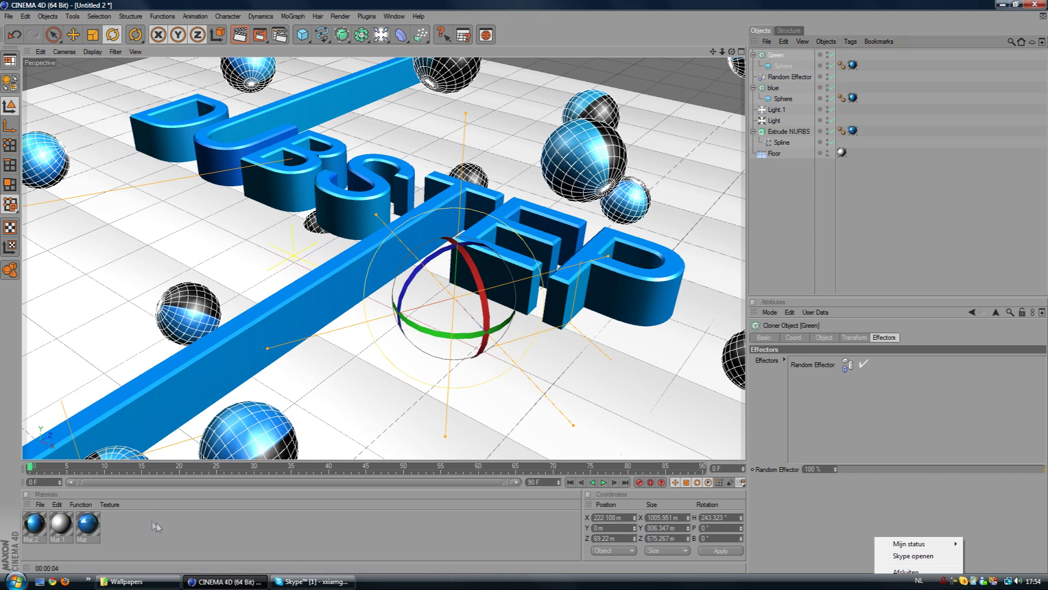
left_click(37, 526)
Duplicate Mat.2 as Mat.3 and recolour both of its gradient stops green.
left_click_drag(130, 523, 127, 524, "ctrl")
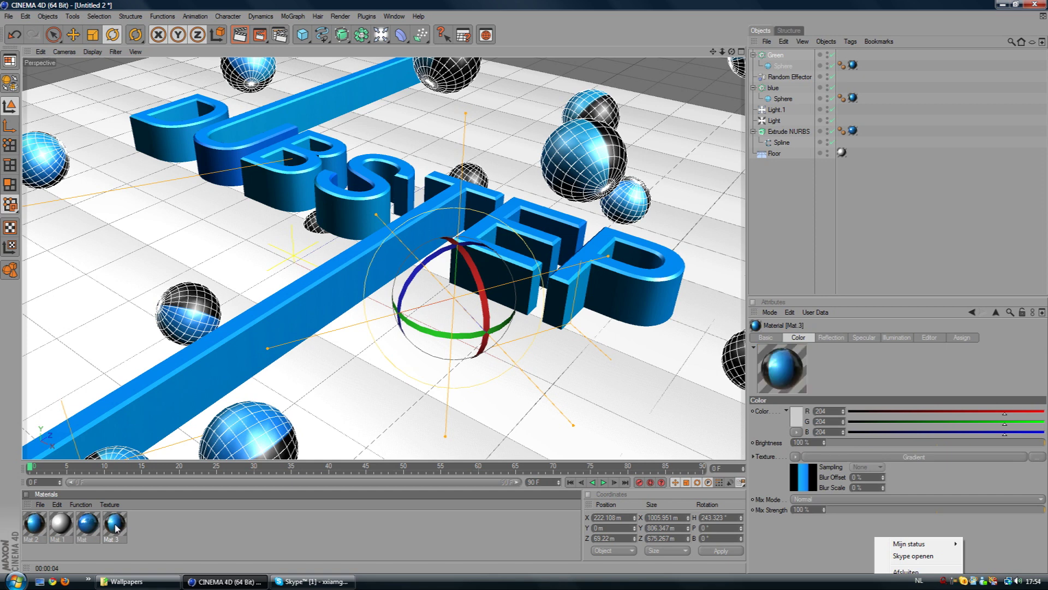
double_click(114, 523)
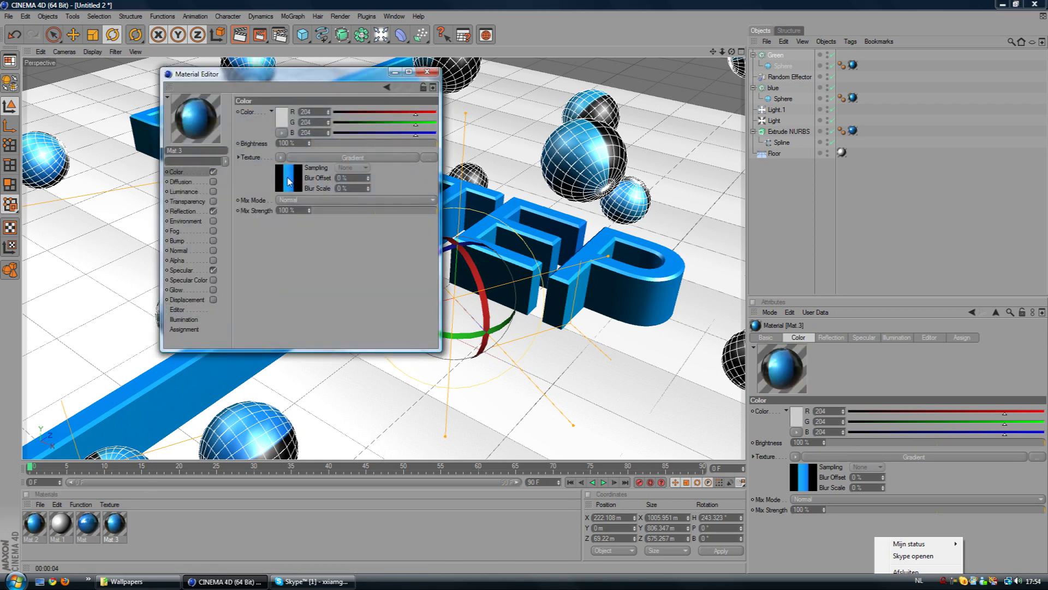
left_click(288, 180)
double_click(321, 179)
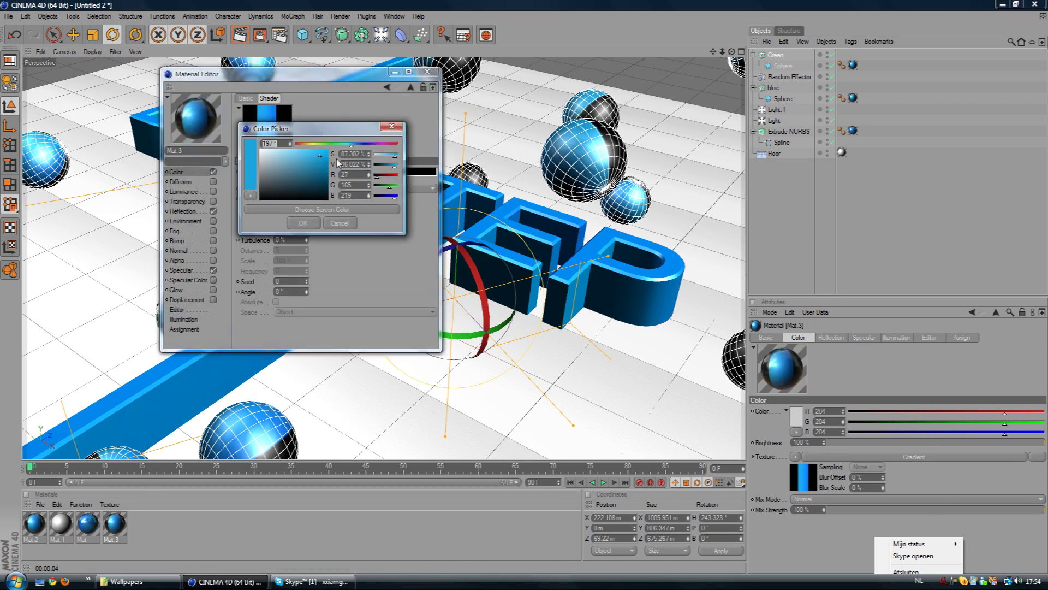
left_click(331, 144)
left_click(304, 222)
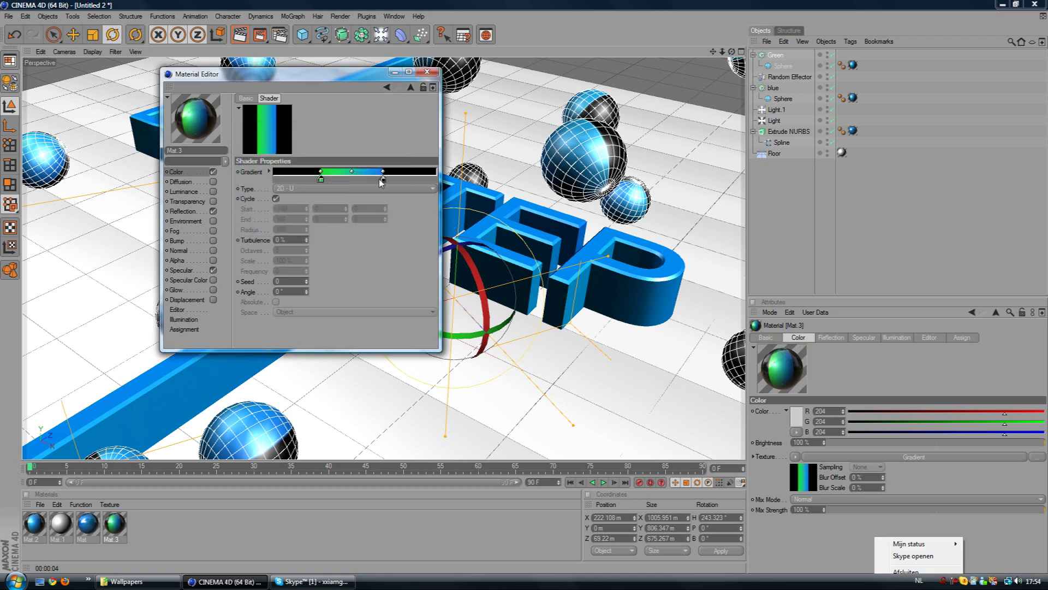
double_click(382, 182)
left_click(380, 144)
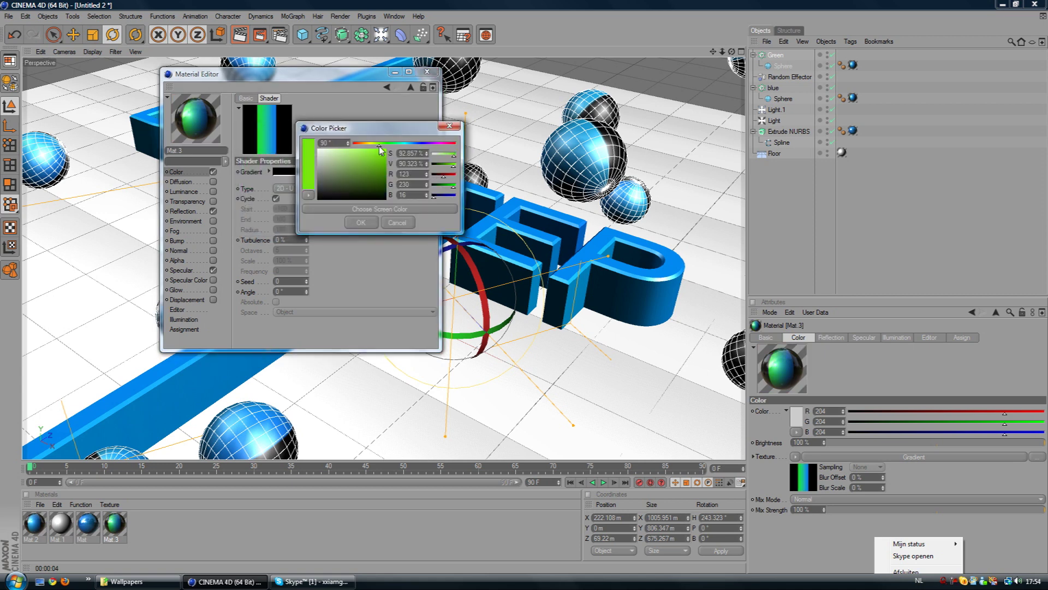
left_click(361, 222)
left_click(427, 71)
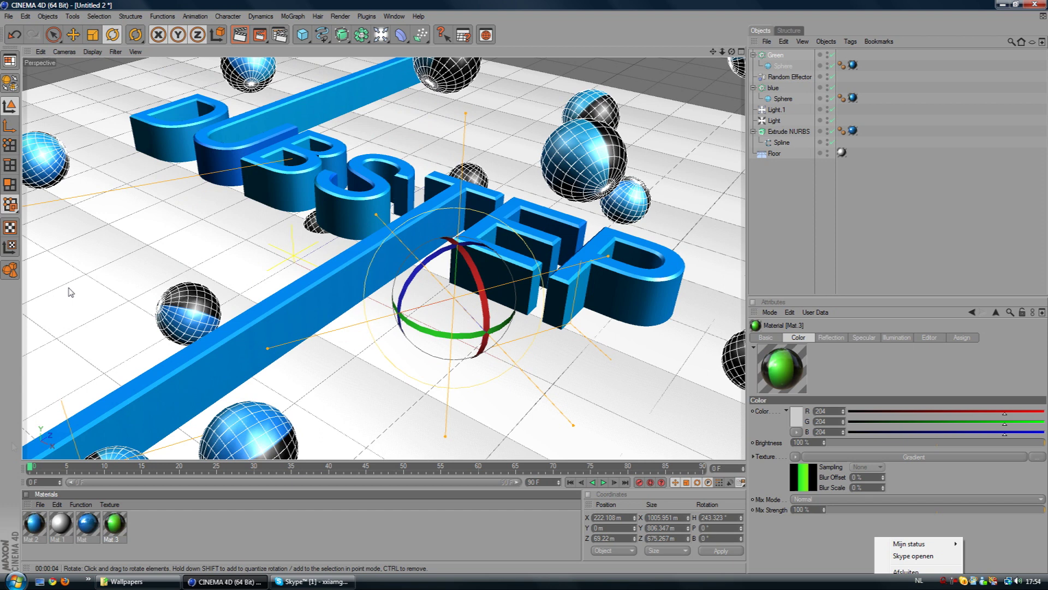
Apply Mat.3 to the Green cloner and move the Random Effector to re-randomise the spheres.
left_click_drag(787, 73, 853, 67)
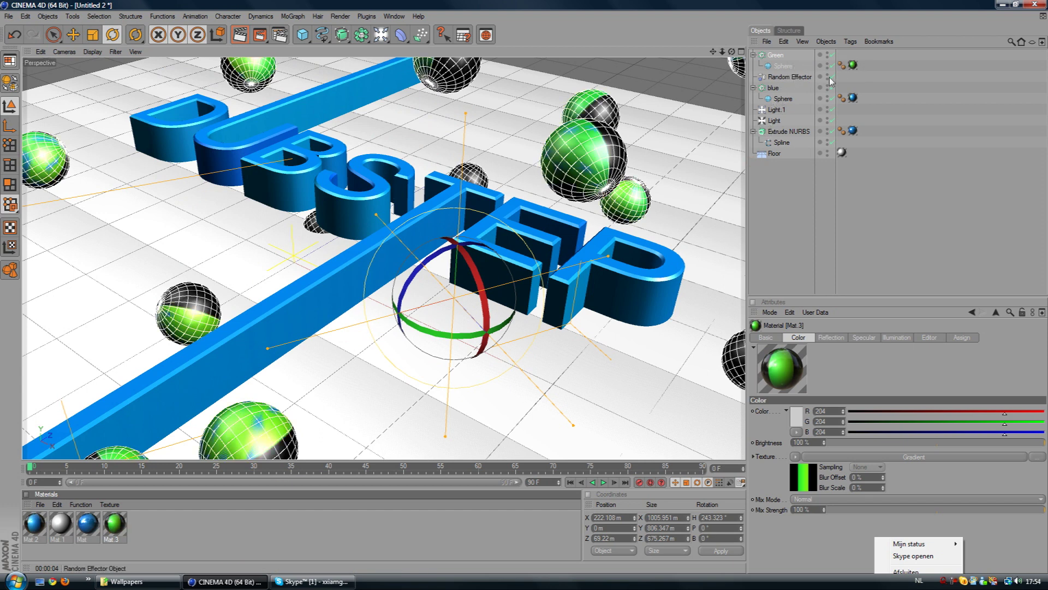
key("e")
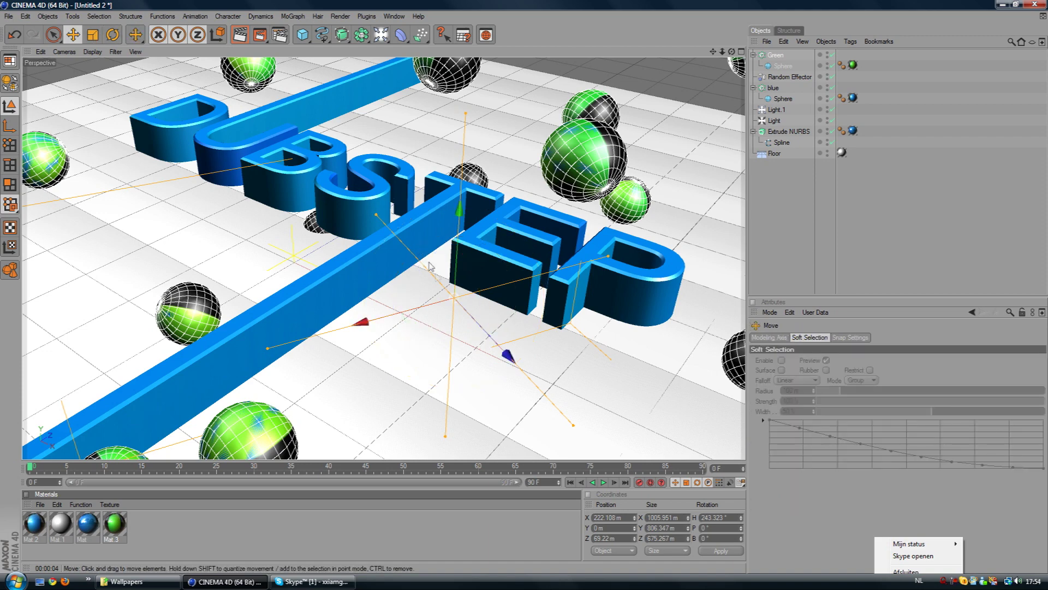
left_click_drag(476, 328, 411, 260)
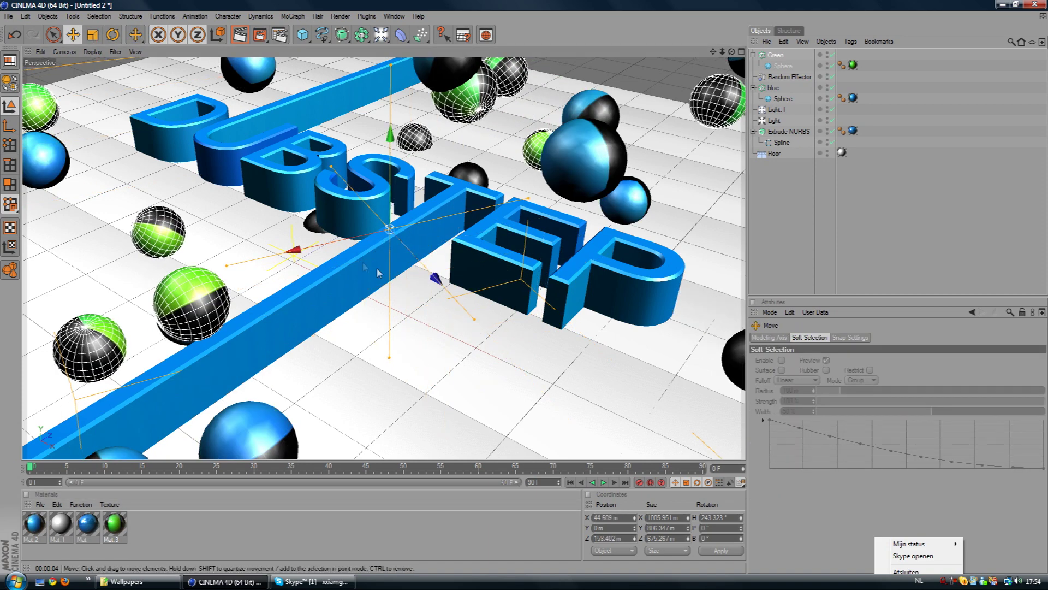
Slide the green spheres left, nudge the Random Effector, and render a viewport preview.
left_click_drag(294, 250, 2, 316)
left_click_drag(385, 232, 357, 241)
key("ctrl+r")
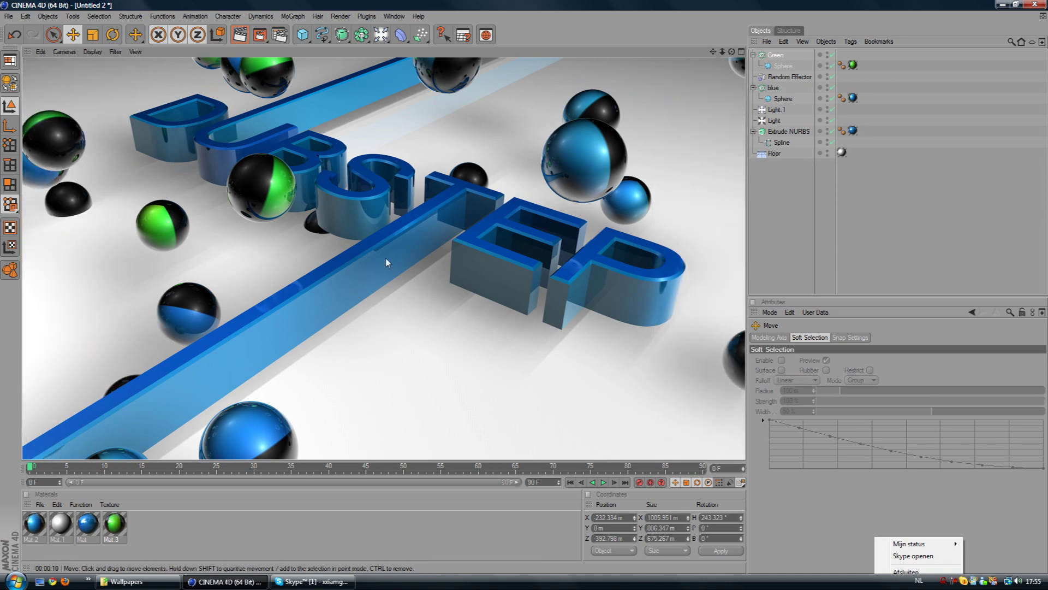
mouse_move(471, 229)
left_mouse_down("alt")
mouse_move(458, 298)
mouse_move(468, 237)
mouse_move(469, 259)
left_mouse_up("alt")
middle_click_drag(469, 258, 430, 238, "alt")
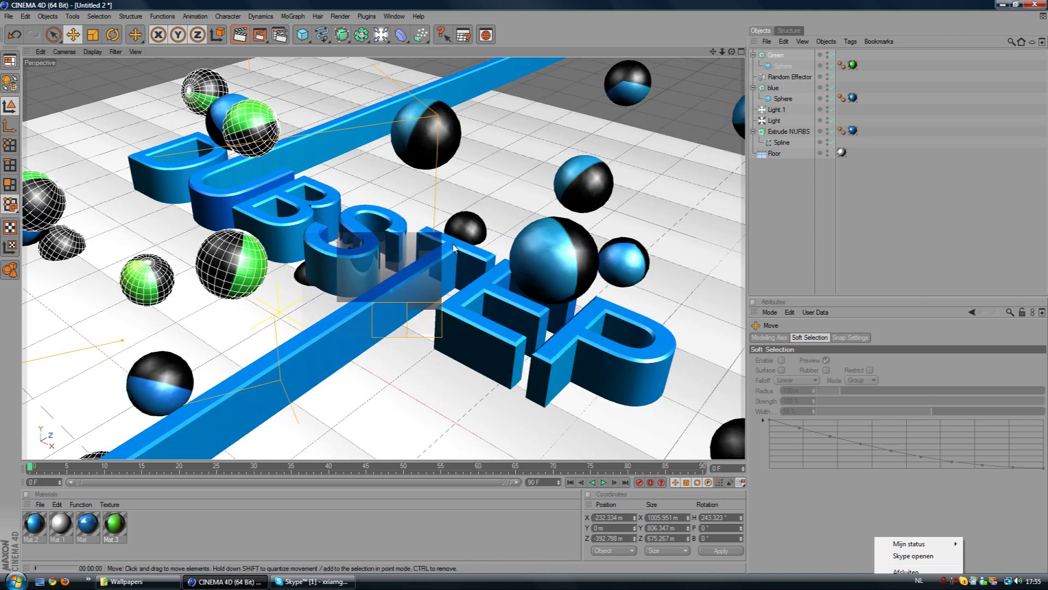
Add Global Illumination with High stochastic samples, High (Details) record density and Heavy smoothing.
left_click(279, 35)
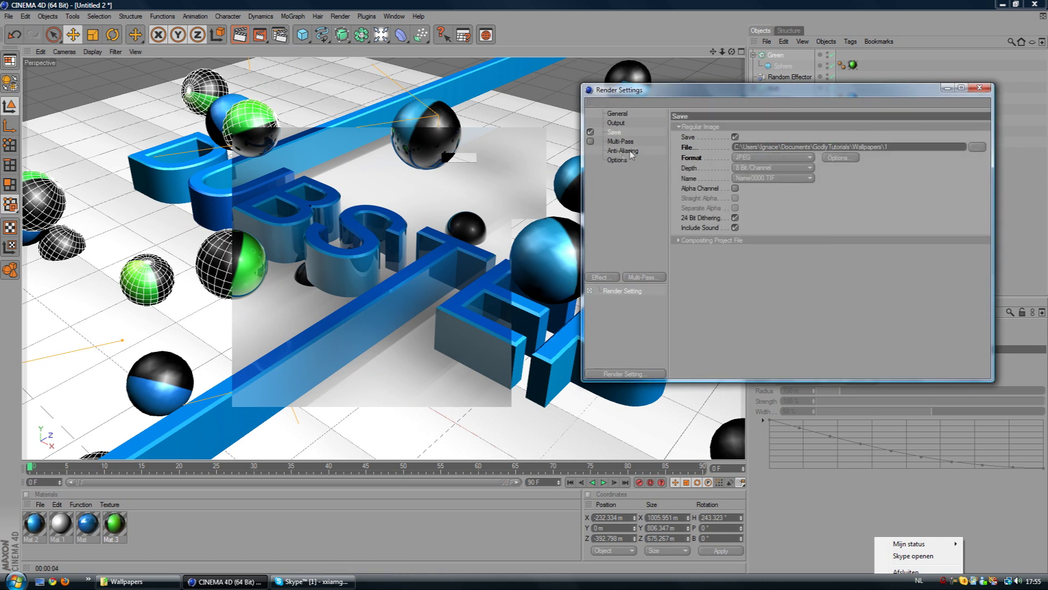
left_click(615, 281)
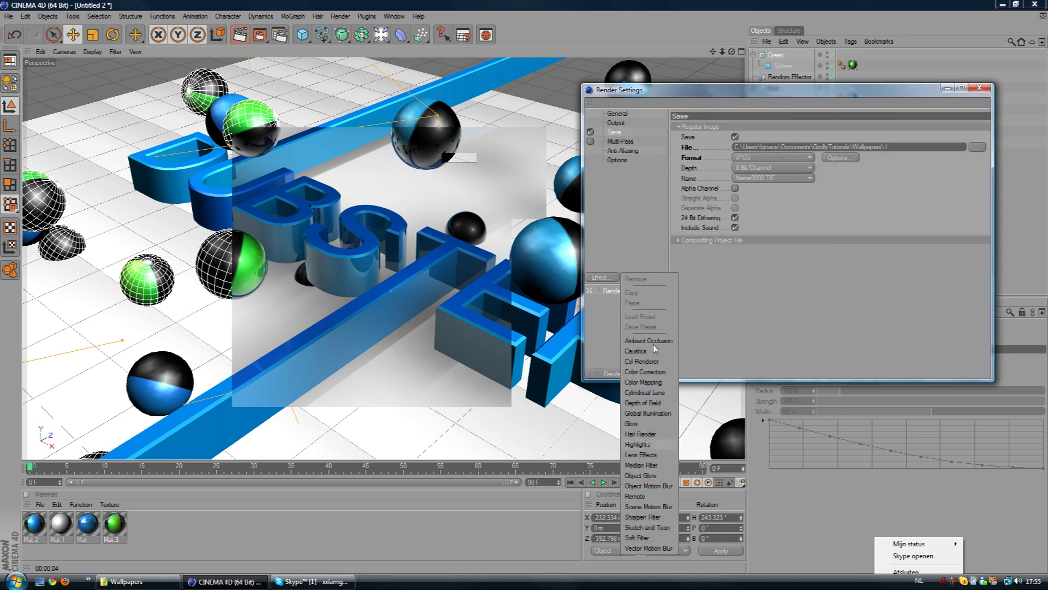
left_click(648, 414)
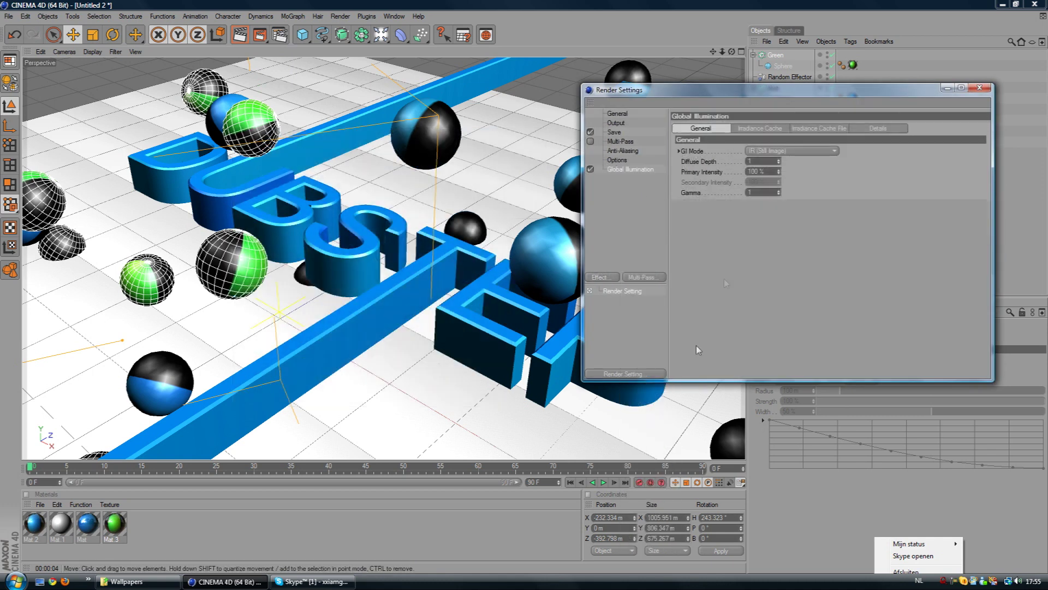
left_click(769, 129)
left_click(776, 151)
left_click(778, 194)
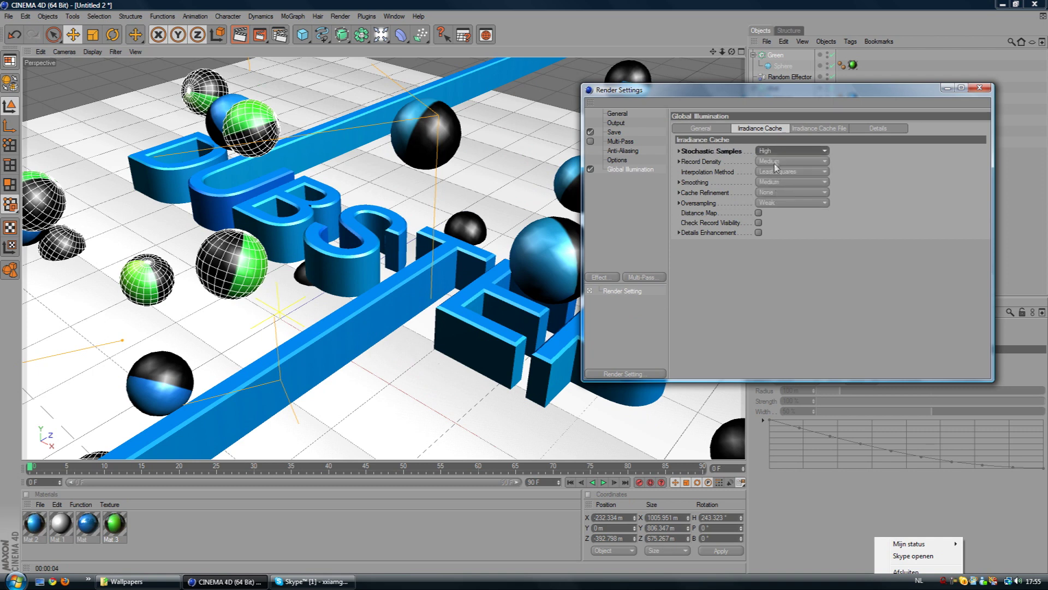
left_click(775, 163)
left_click(778, 223)
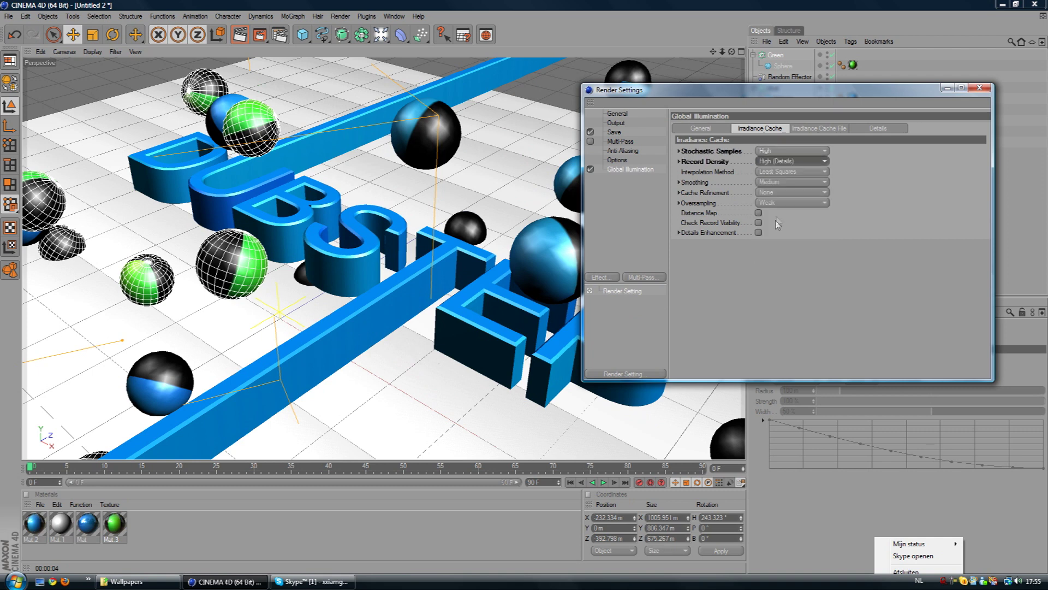
left_click(778, 183)
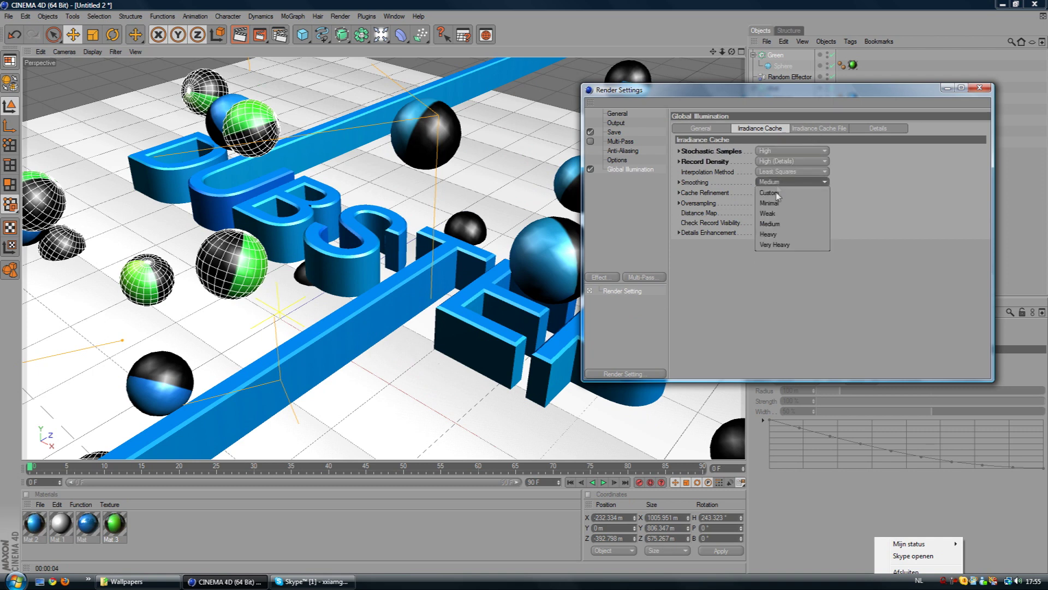
left_click(784, 240)
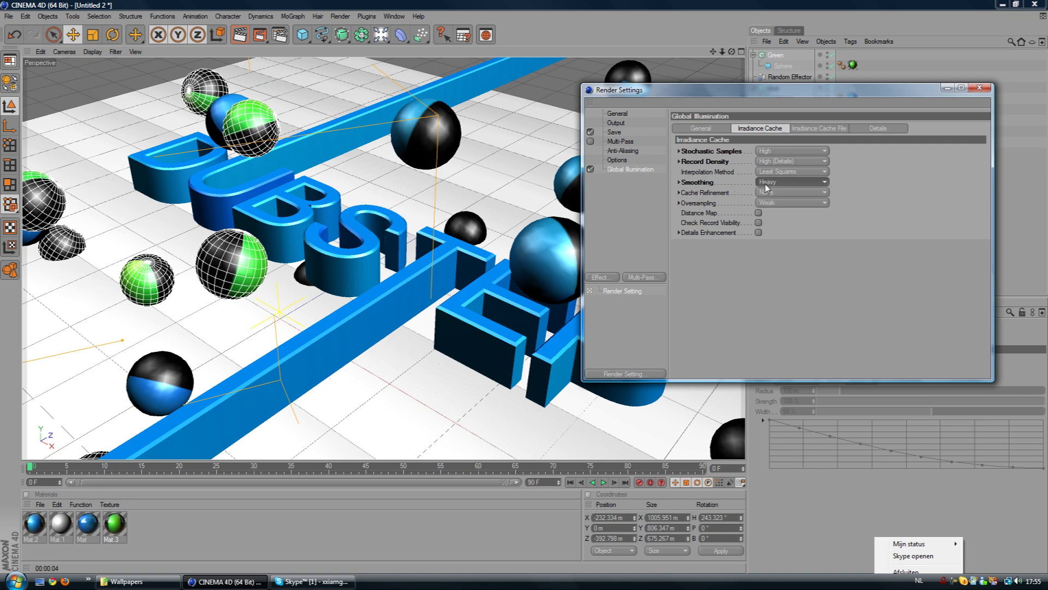
left_click(819, 129)
left_click(870, 128)
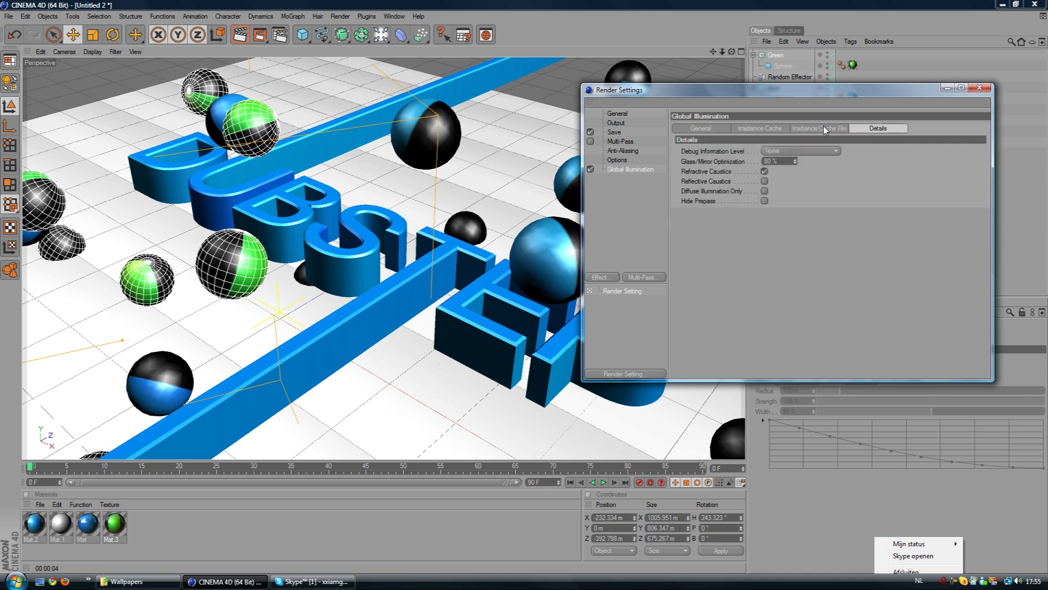
Add the Lens Effects post effect to the render settings.
left_click(600, 280)
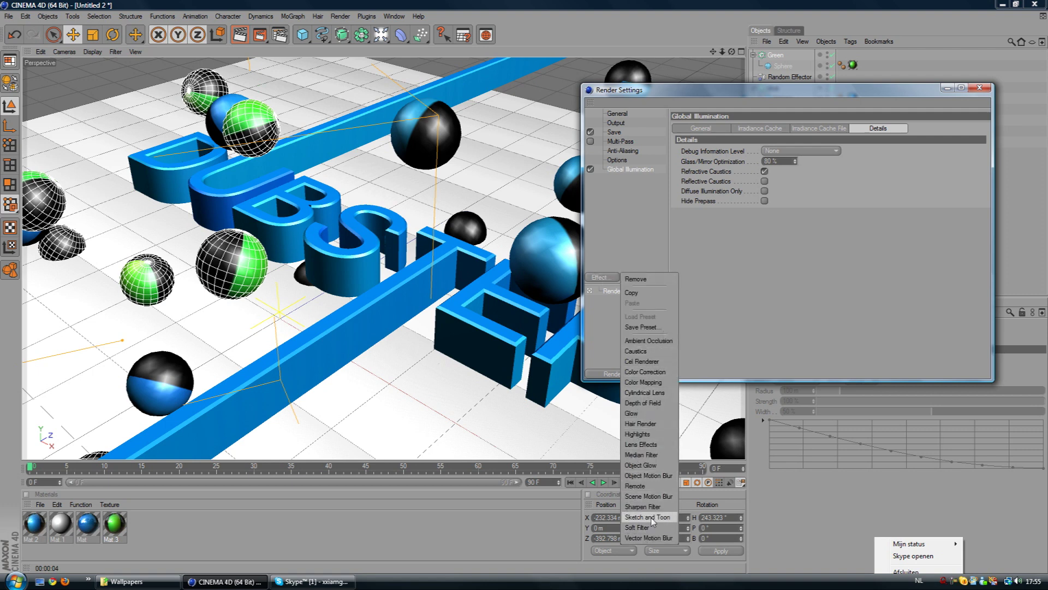
left_click(641, 445)
left_click(978, 88)
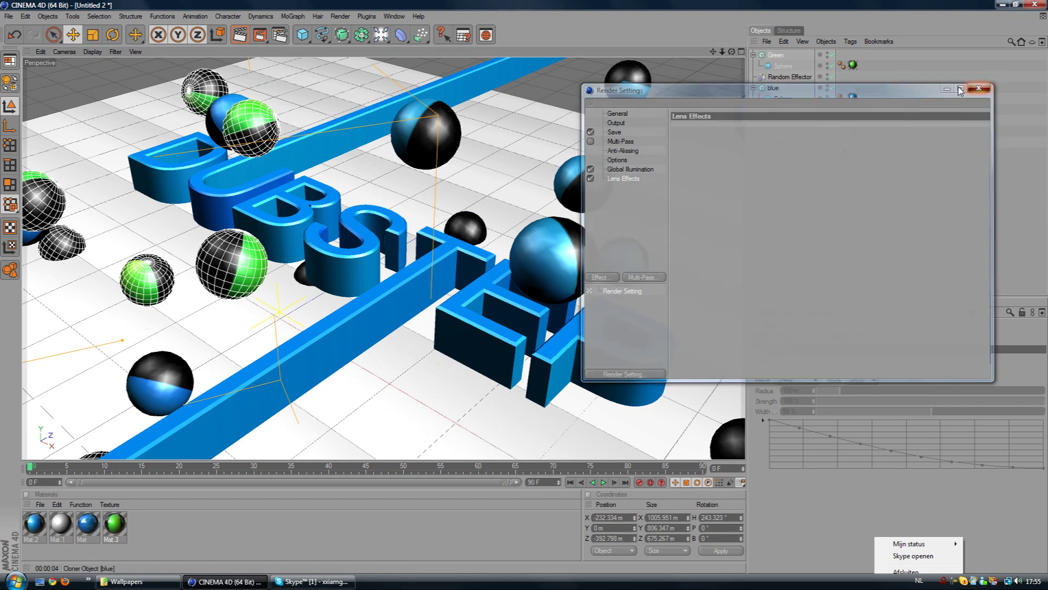
Render the final 1920×1080 image to the Picture Viewer.
left_click(260, 35)
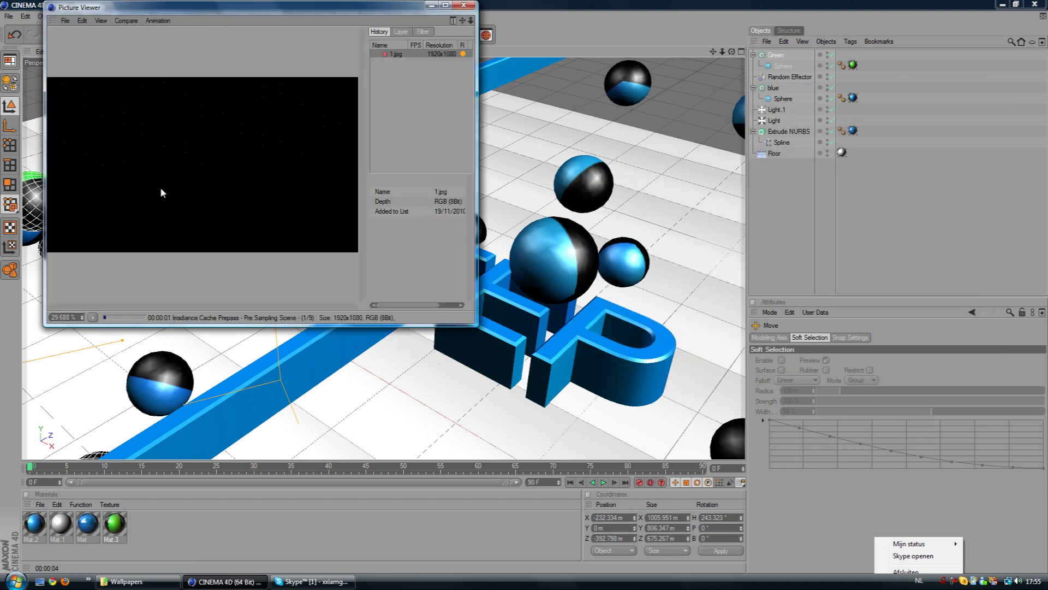